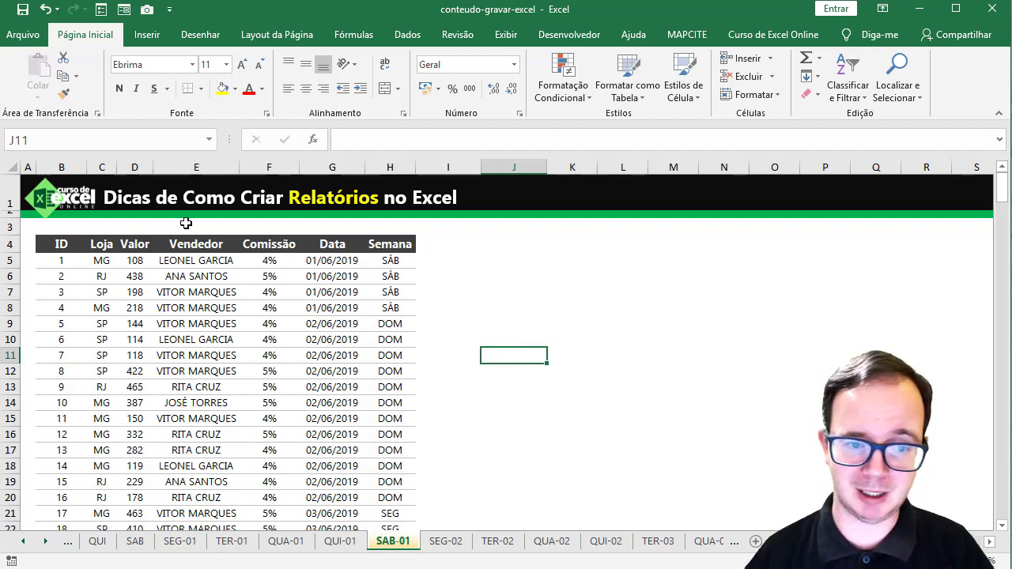
# Give the Valor column D the Contábil currency format so values read like R$ 108,00.
pyautogui.scroll(3, 297, 387)
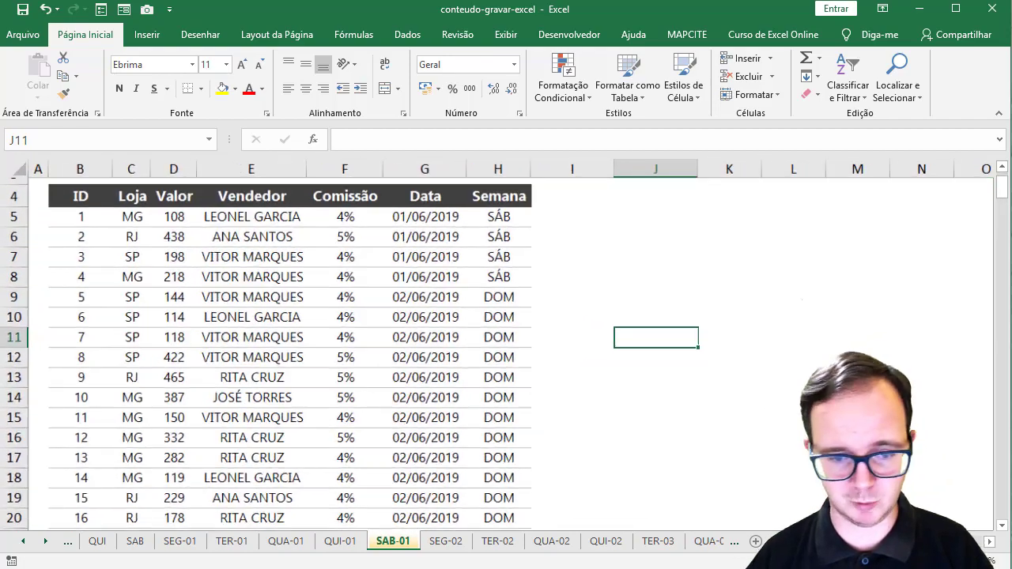
pyautogui.scroll(2, 296, 387)
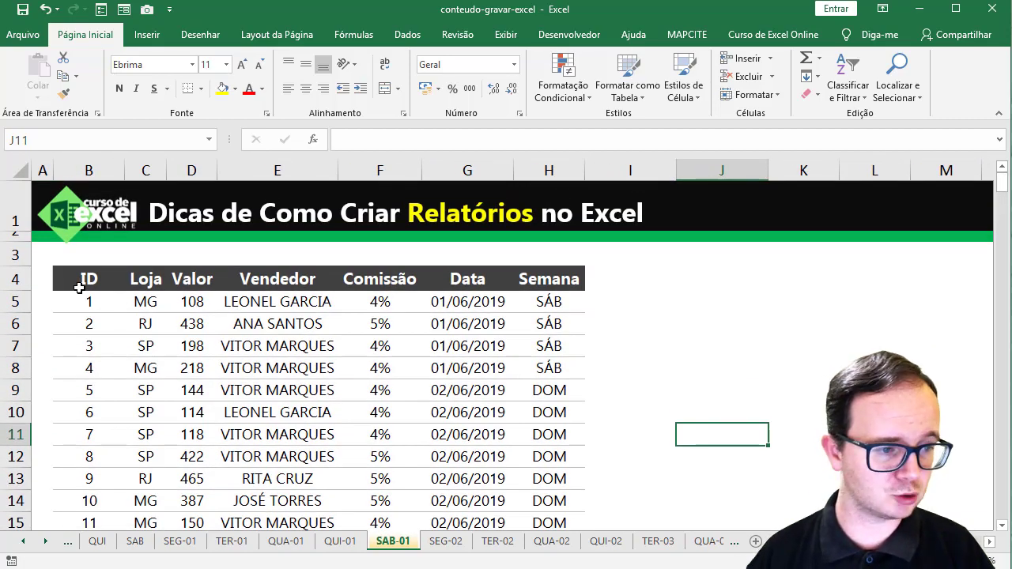
pyautogui.click(145, 297)
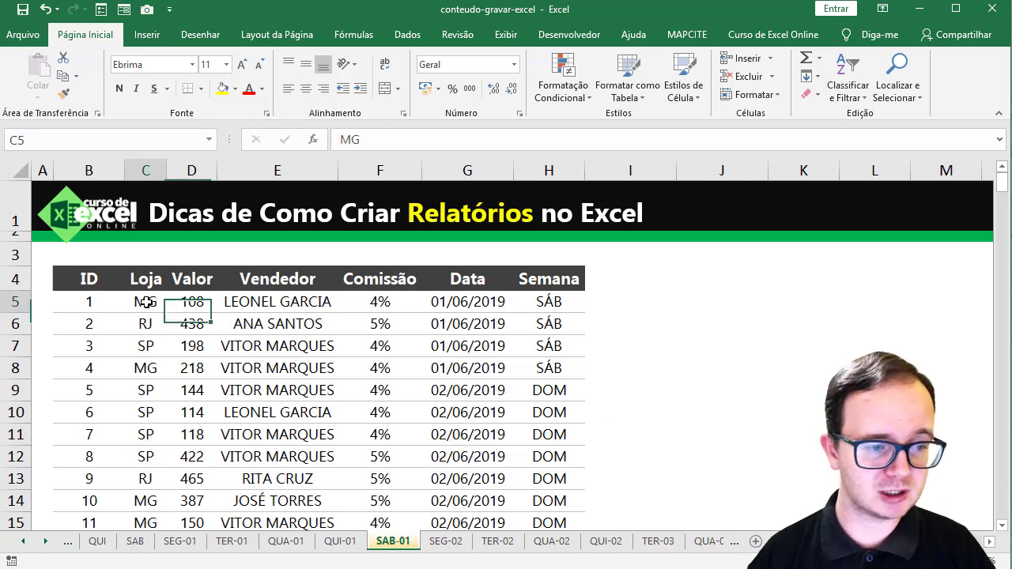
pyautogui.click(191, 301)
pyautogui.click(192, 168)
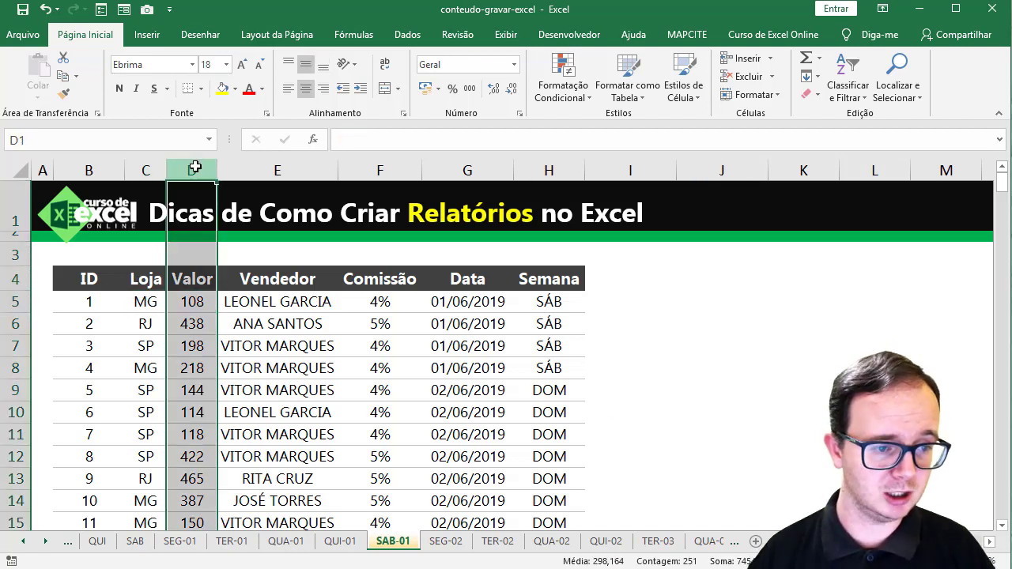
pyautogui.click(425, 89)
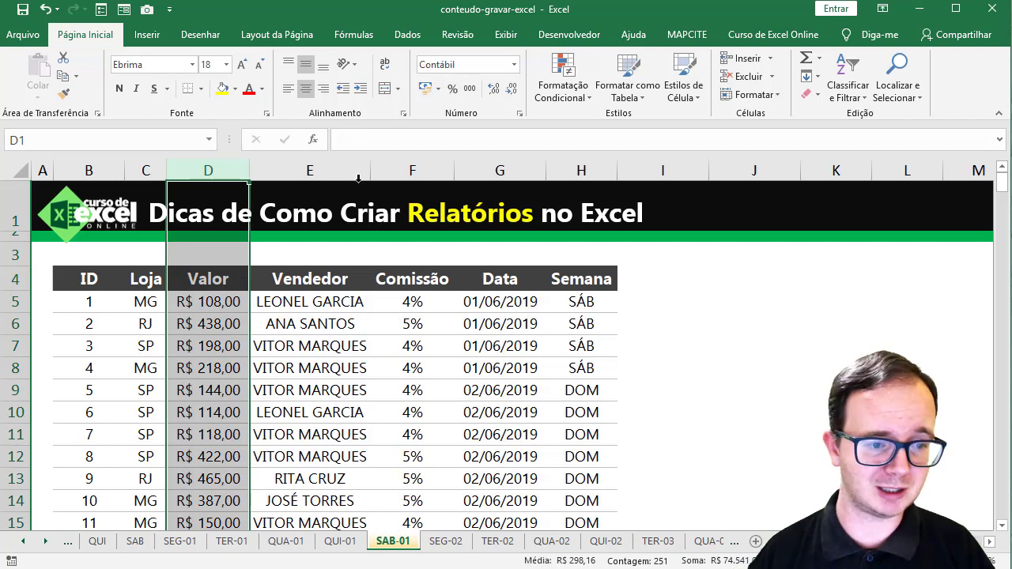
pyautogui.click(345, 298)
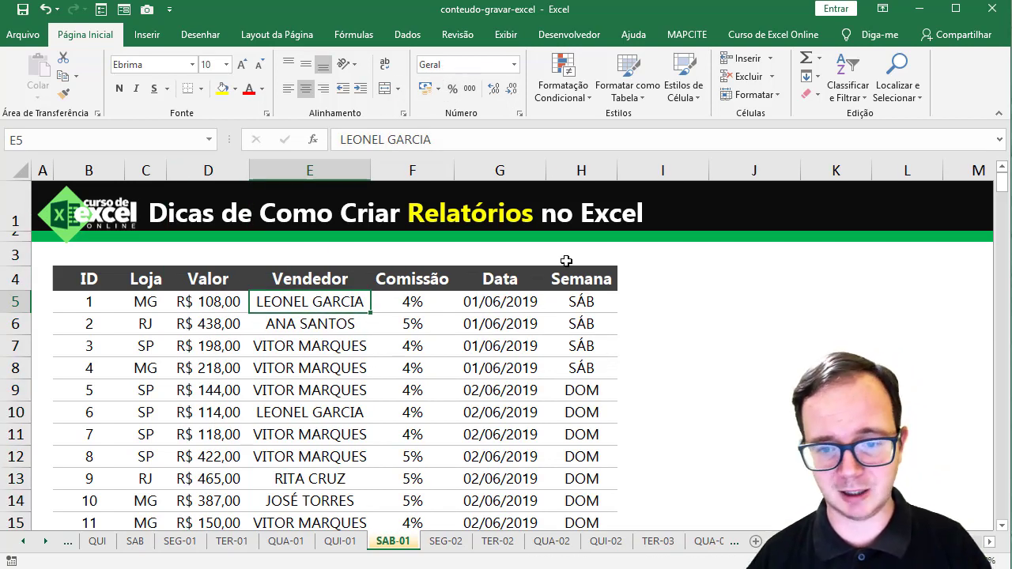
pyautogui.click(440, 374)
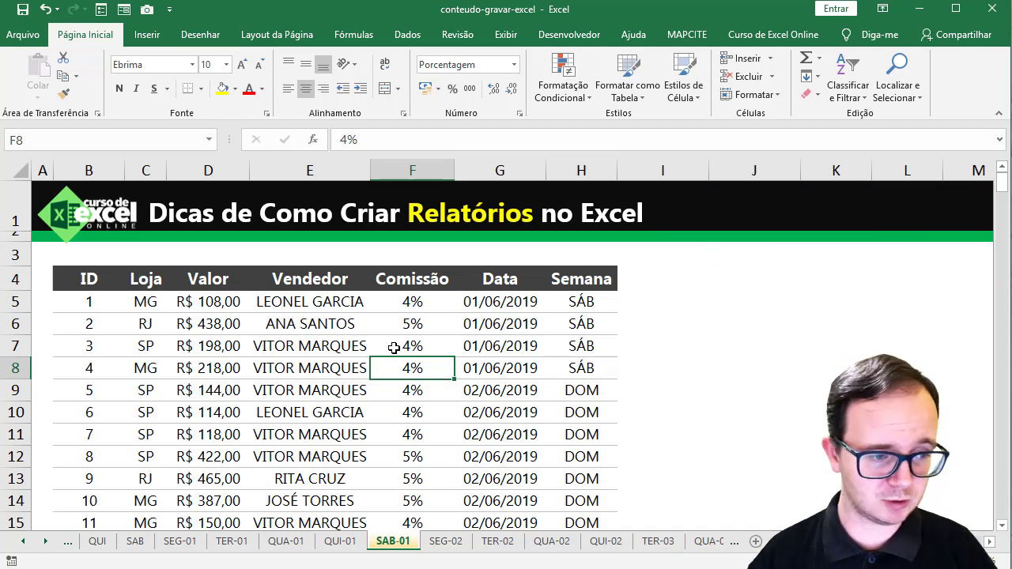
# Add filter buttons to the header row B4:H4, from ID to Semana.
pyautogui.click(81, 279)
pyautogui.moveTo(80, 279); pyautogui.dragTo(561, 279)
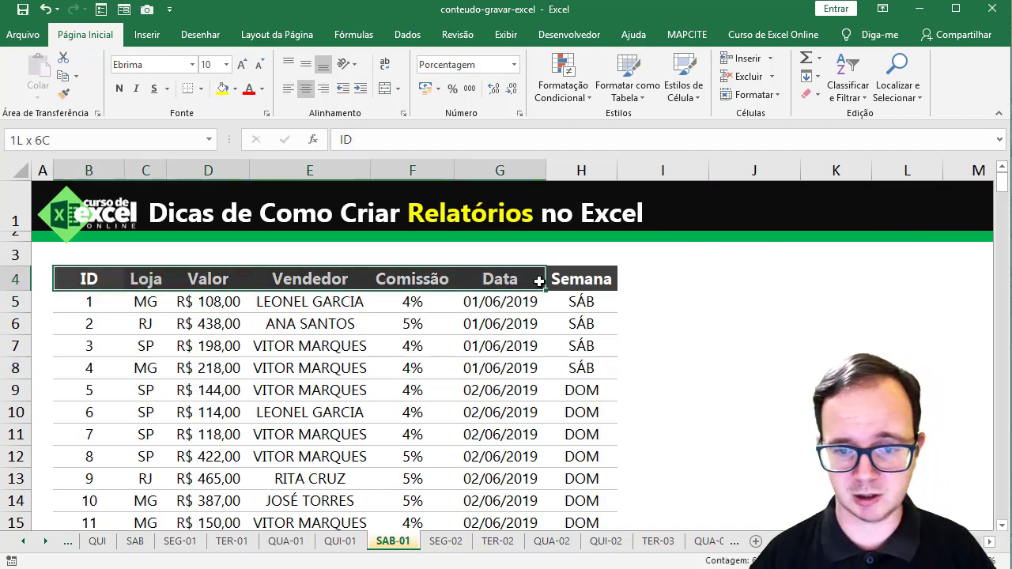
pyautogui.click(848, 87)
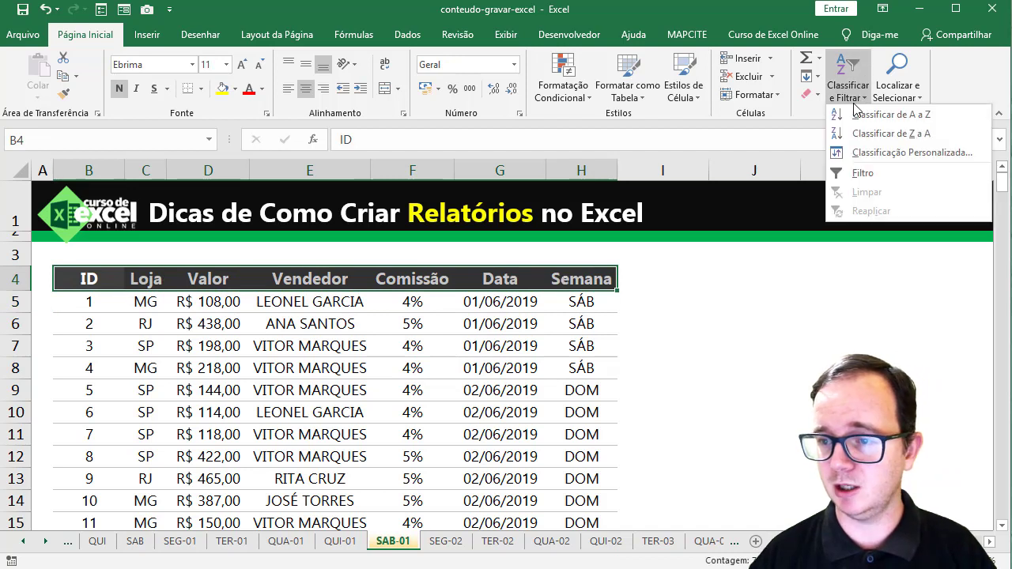
pyautogui.click(847, 172)
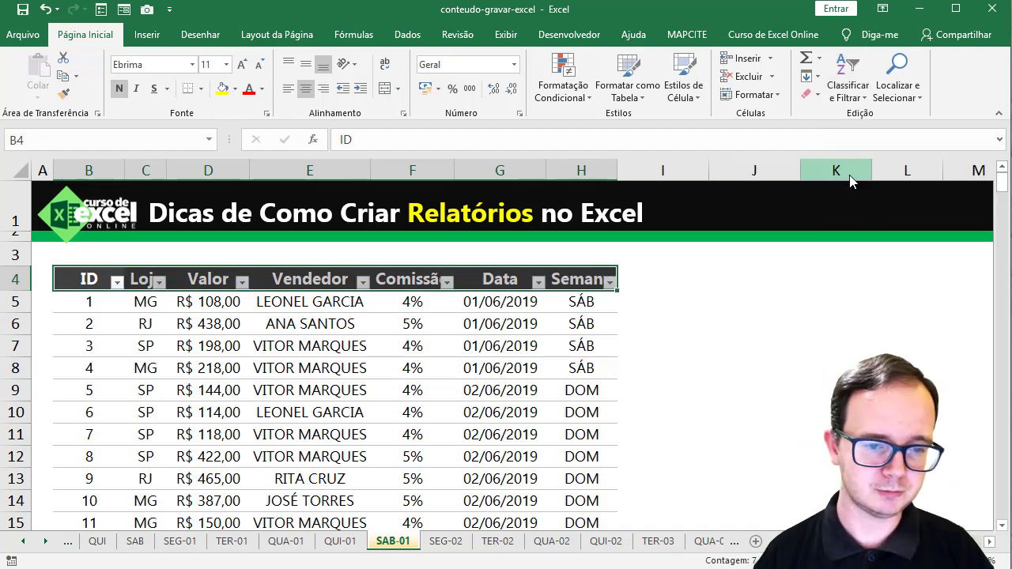
pyautogui.click(363, 283)
pyautogui.click(192, 399)
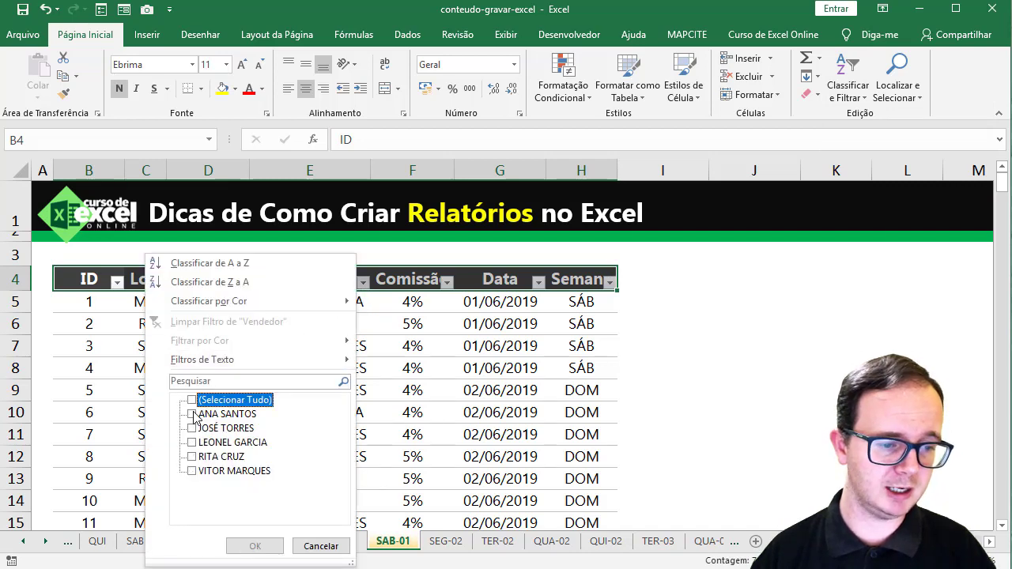
pyautogui.click(192, 413)
pyautogui.click(255, 546)
pyautogui.scroll(-2, 353, 416)
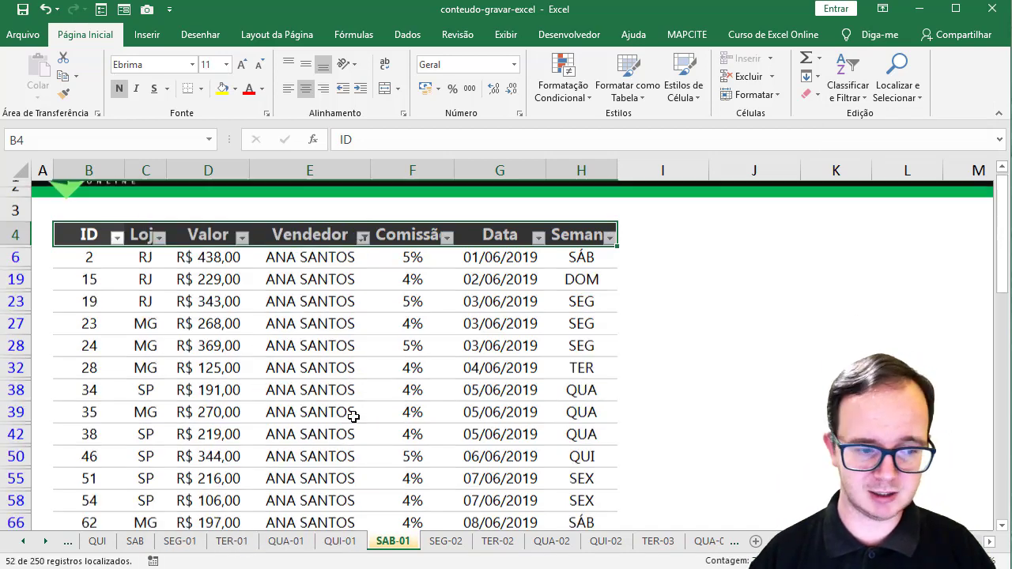
pyautogui.scroll(-2, 353, 416)
pyautogui.scroll(-2, 353, 417)
pyautogui.scroll(-2, 354, 416)
pyautogui.scroll(-3, 354, 417)
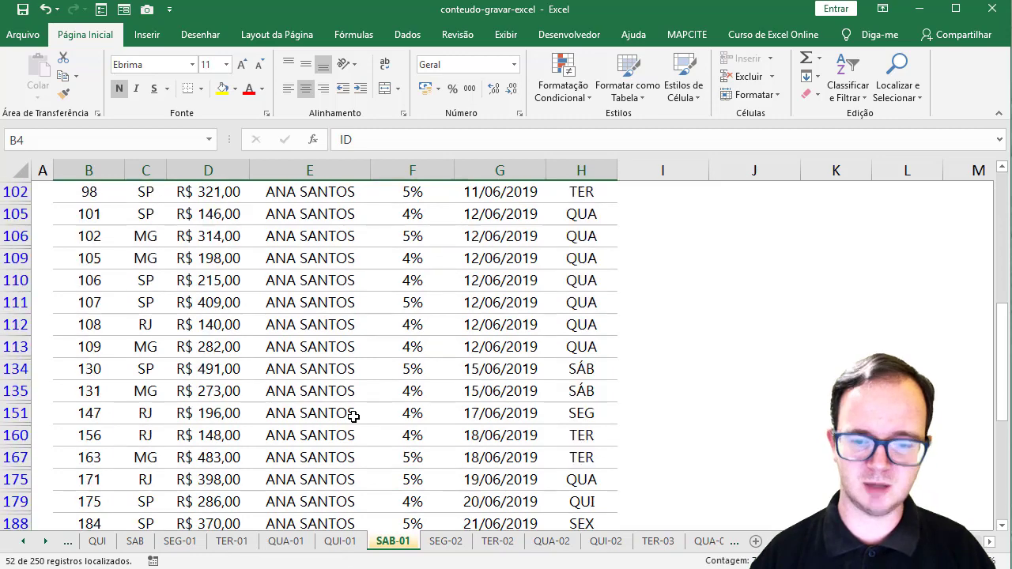
pyautogui.scroll(-4, 353, 416)
pyautogui.scroll(-2, 353, 417)
pyautogui.scroll(-2, 353, 416)
pyautogui.scroll(-1, 354, 417)
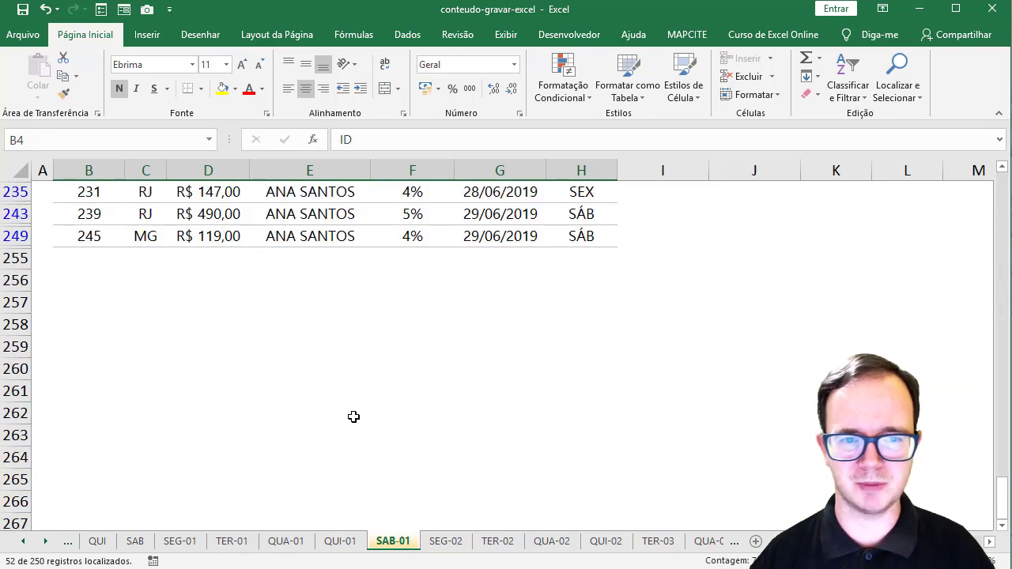
pyautogui.scroll(3, 353, 417)
pyautogui.scroll(2, 353, 416)
pyautogui.scroll(2, 353, 417)
pyautogui.scroll(4, 354, 416)
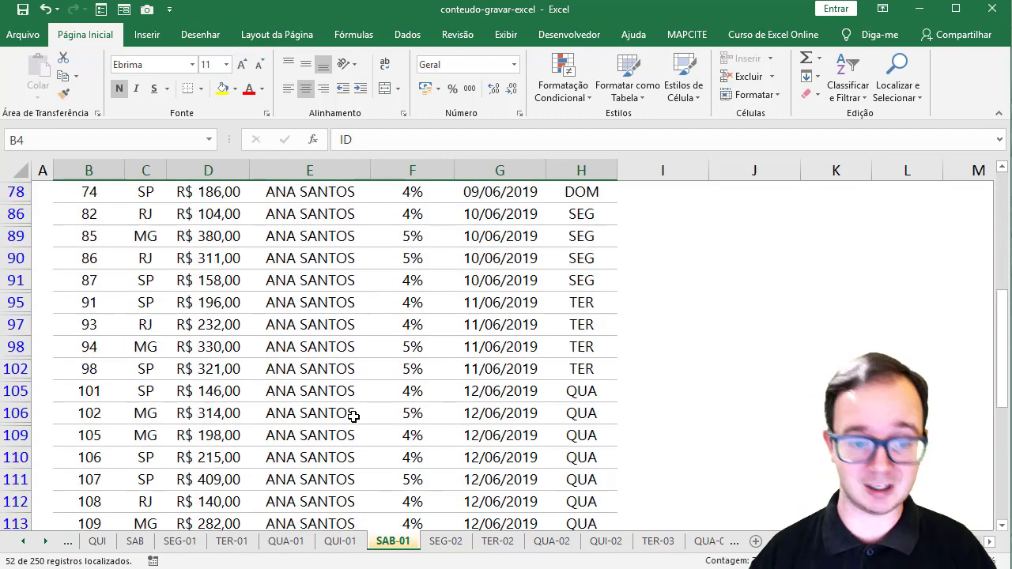
pyautogui.scroll(2, 353, 417)
pyautogui.scroll(2, 354, 419)
pyautogui.scroll(2, 356, 427)
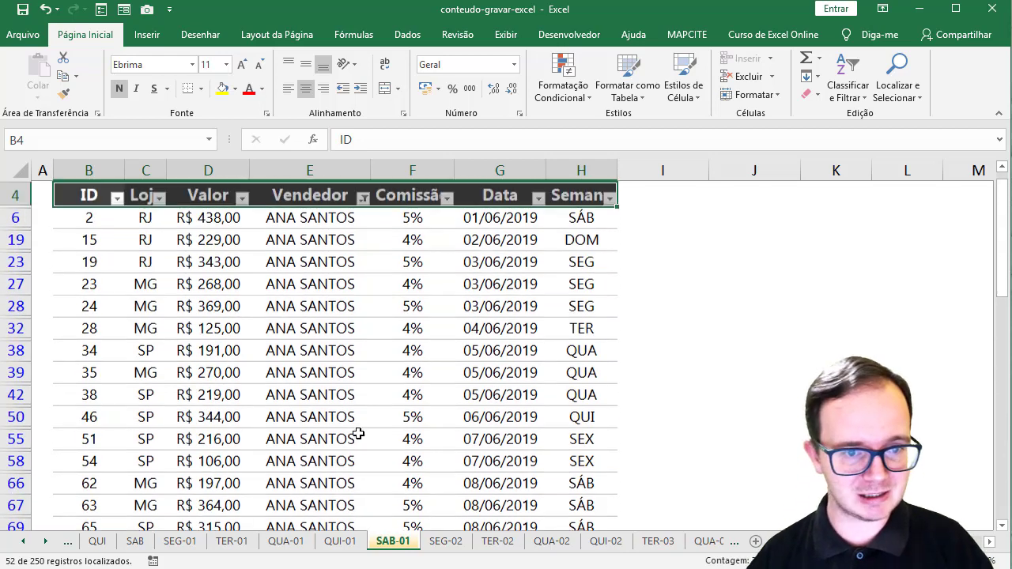
pyautogui.scroll(1, 358, 433)
pyautogui.scroll(1, 358, 433)
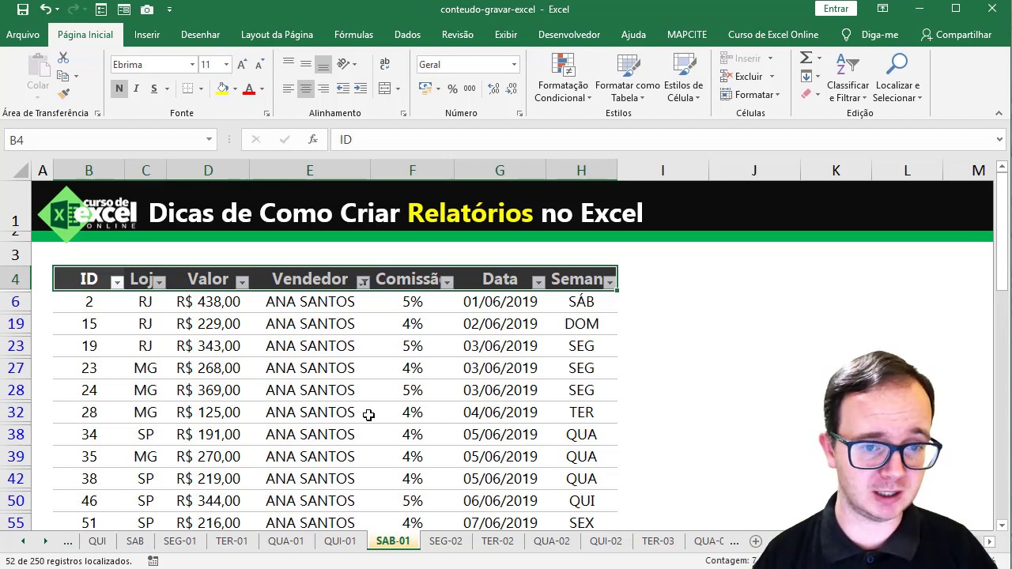
# Clear the Vendedor filter so every vendor's rows show again.
pyautogui.click(663, 368)
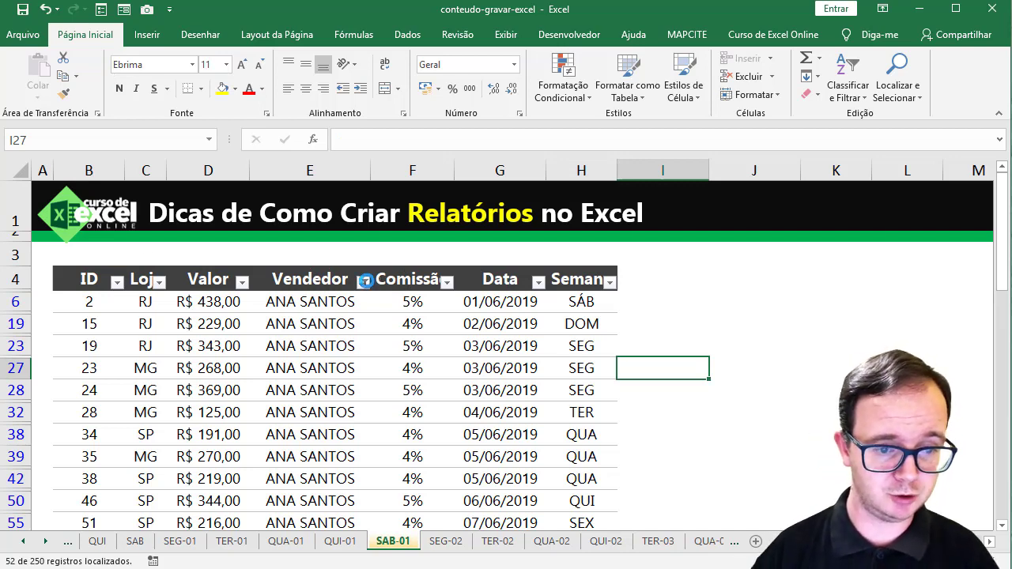
pyautogui.click(363, 282)
pyautogui.click(269, 323)
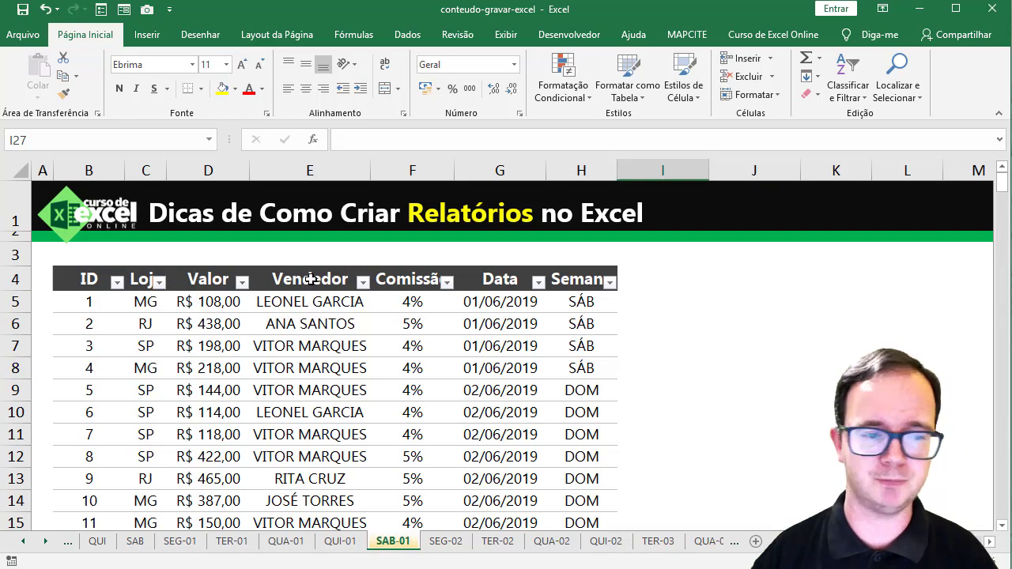
pyautogui.click(95, 280)
pyautogui.click(260, 347)
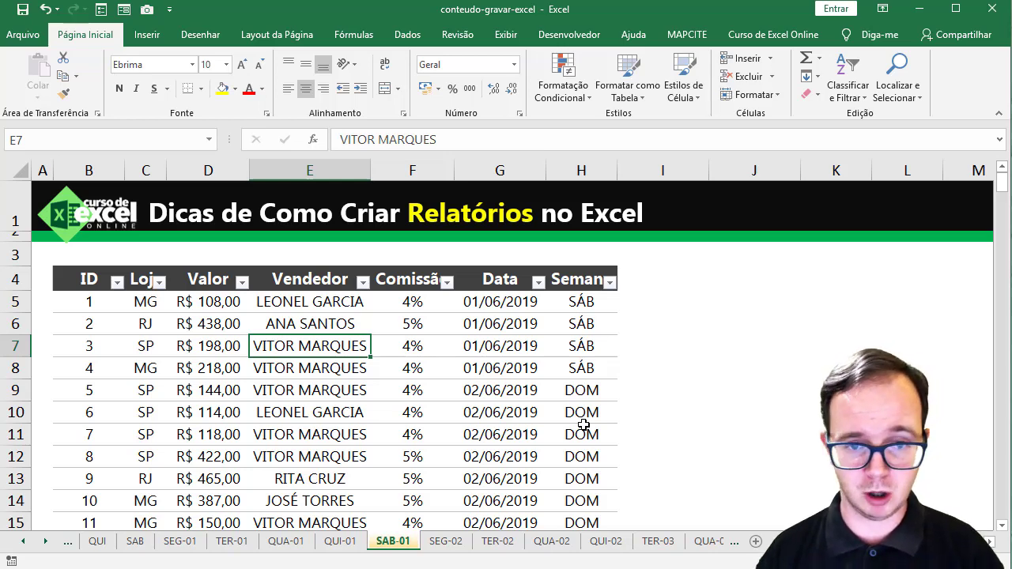
# Create a blank pivot table from the whole sales range B4:H254 on a new sheet.
pyautogui.hotkey('ctrl', 'a')
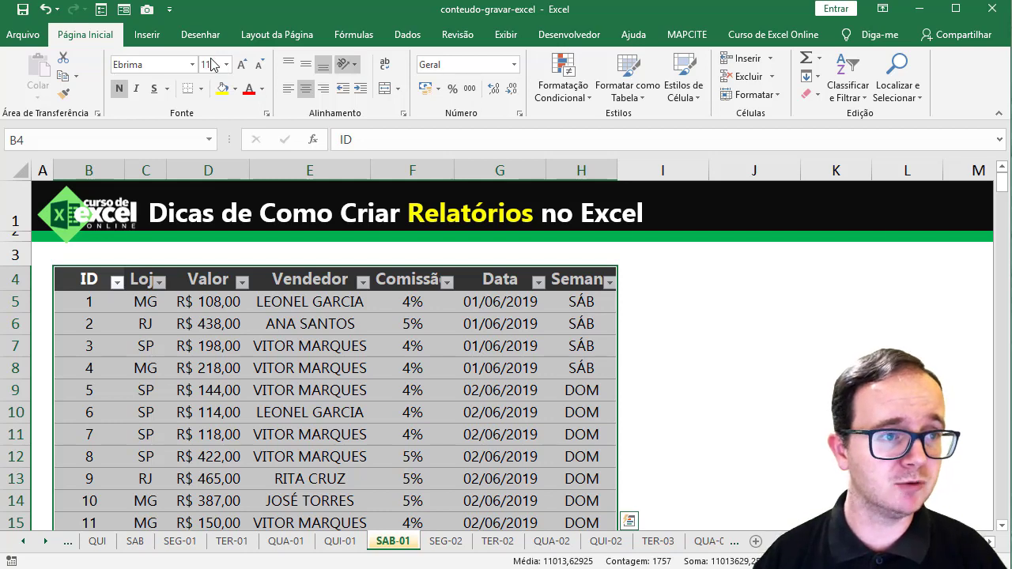
pyautogui.click(147, 35)
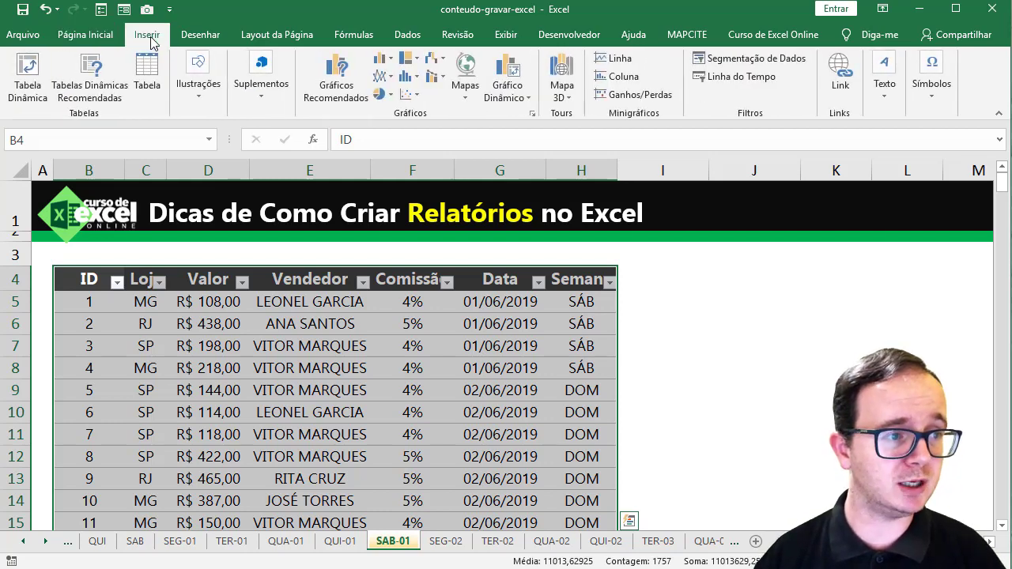
pyautogui.click(30, 91)
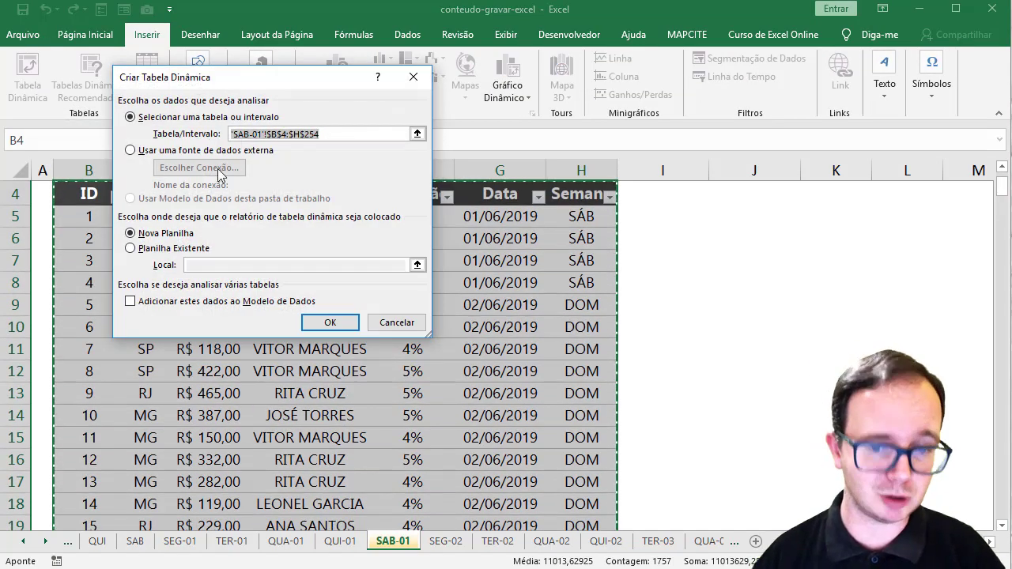
pyautogui.click(330, 323)
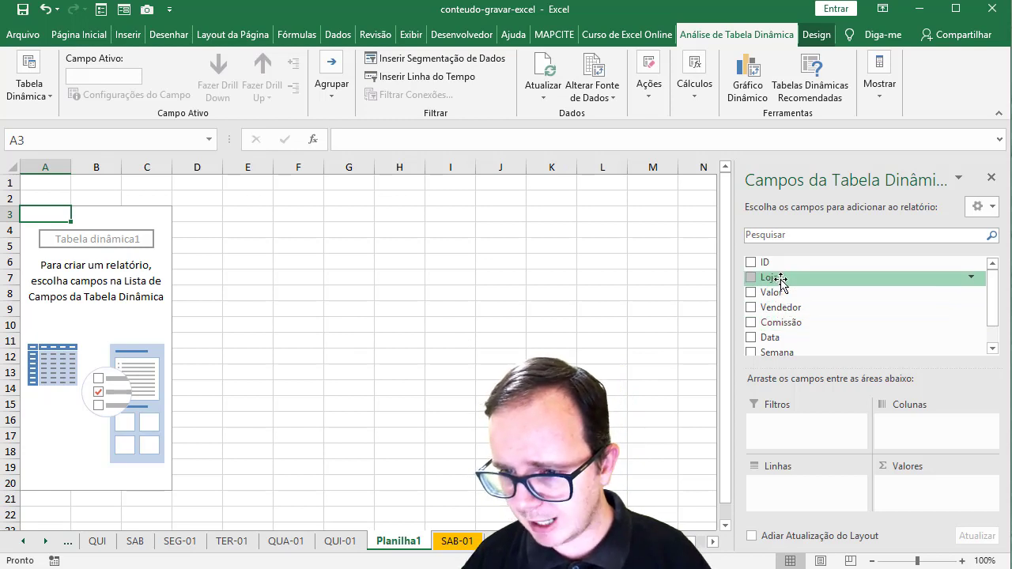
# Put Loja in Rows and Valor in Values: MG 23332, RJ 23243, SP 27966, total 74541.
pyautogui.moveTo(775, 277); pyautogui.dragTo(795, 483)
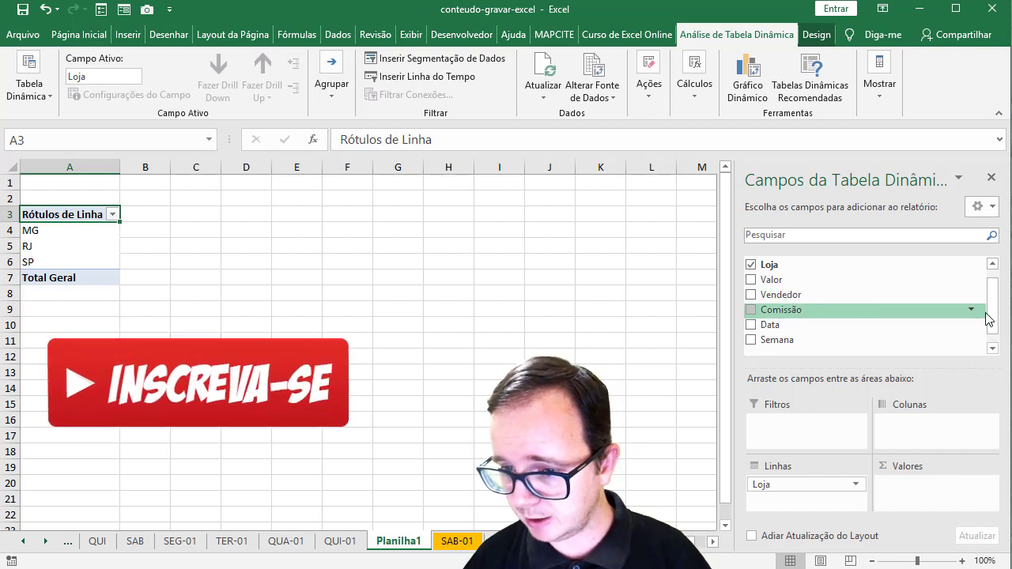
pyautogui.moveTo(771, 280); pyautogui.dragTo(909, 486)
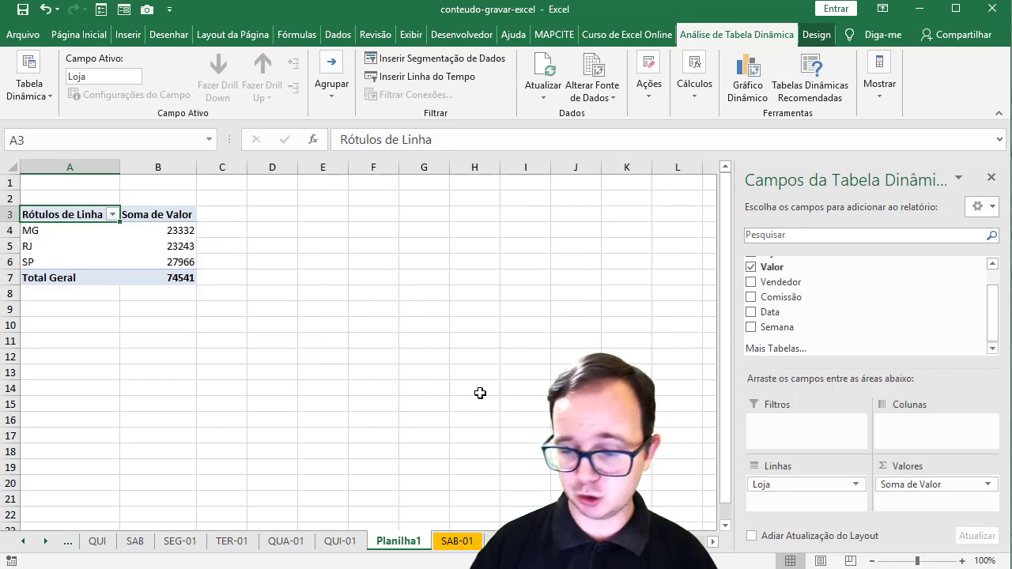
pyautogui.click(961, 561)
pyautogui.click(960, 561)
pyautogui.click(961, 561)
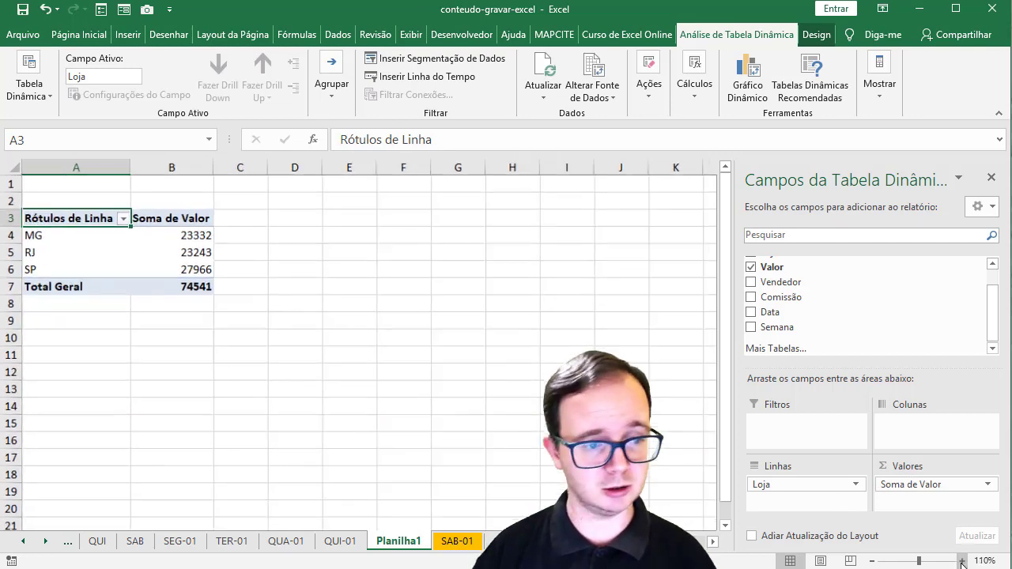
pyautogui.click(960, 561)
pyautogui.click(961, 561)
pyautogui.scroll(1, 395, 480)
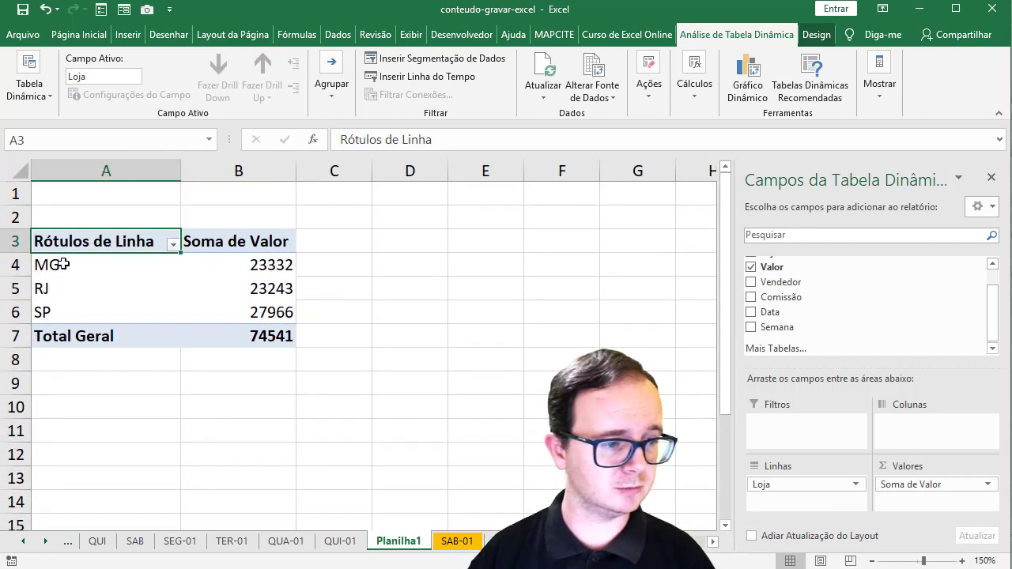
pyautogui.moveTo(75, 263); pyautogui.dragTo(217, 301)
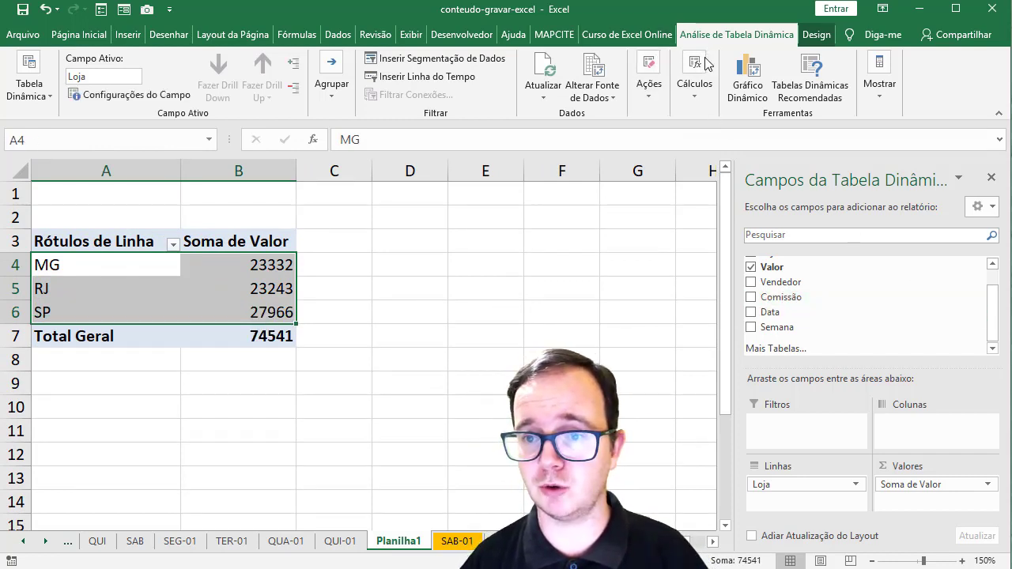
# Insert a Semana slicer and place it beside the pivot table.
pyautogui.click(483, 60)
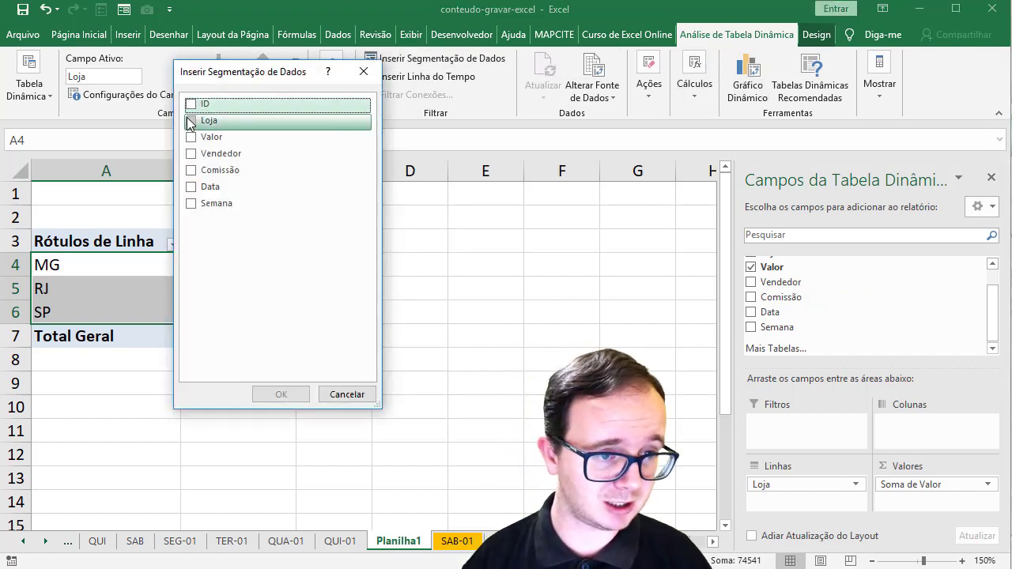
pyautogui.click(190, 204)
pyautogui.click(282, 395)
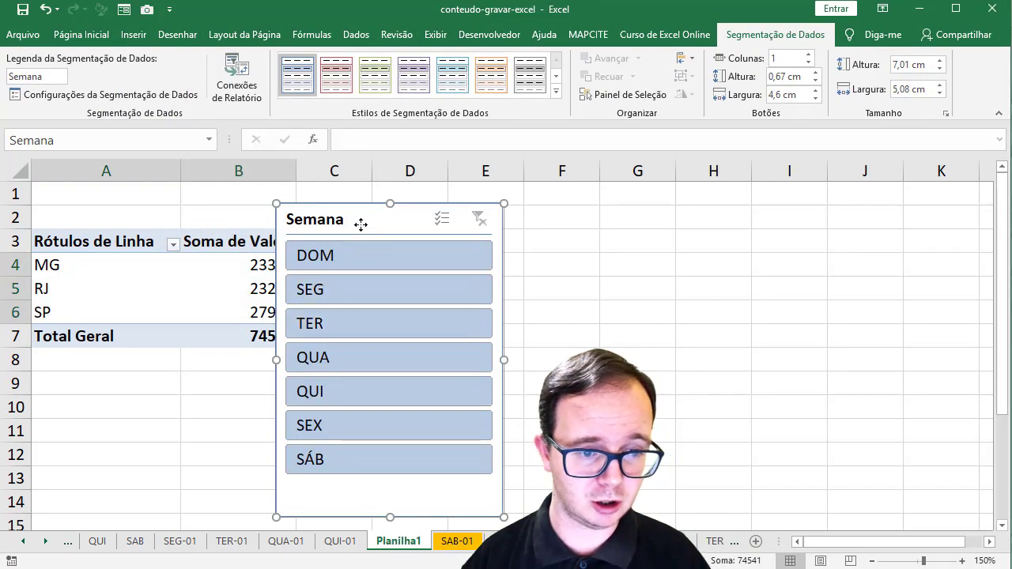
pyautogui.moveTo(357, 221); pyautogui.dragTo(483, 217)
# Try each weekday in the slicer, ending filtered to SÁB with total 13709.
pyautogui.click(482, 243)
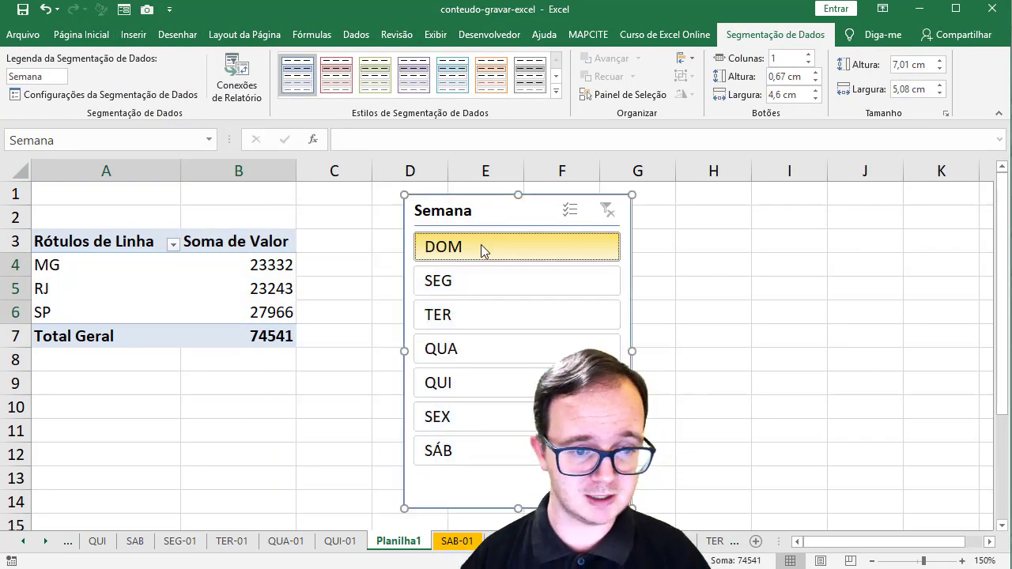
pyautogui.click(470, 292)
pyautogui.click(466, 318)
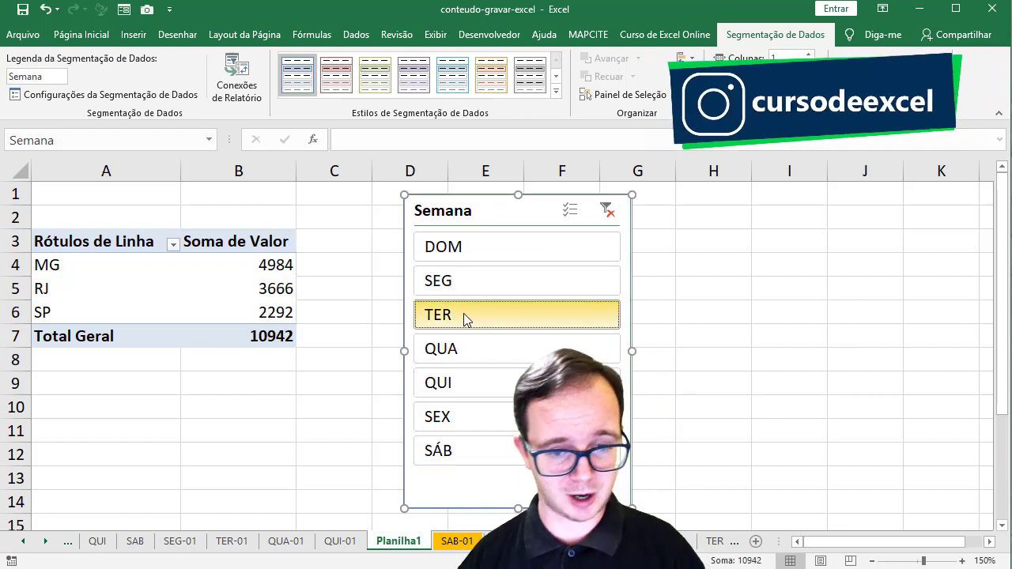
pyautogui.click(455, 385)
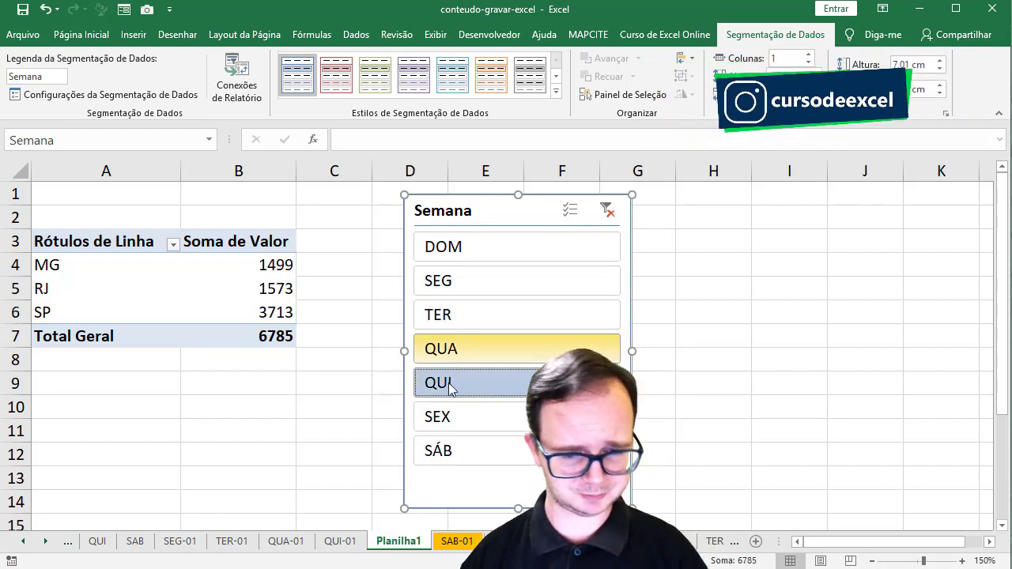
pyautogui.click(449, 417)
pyautogui.click(451, 457)
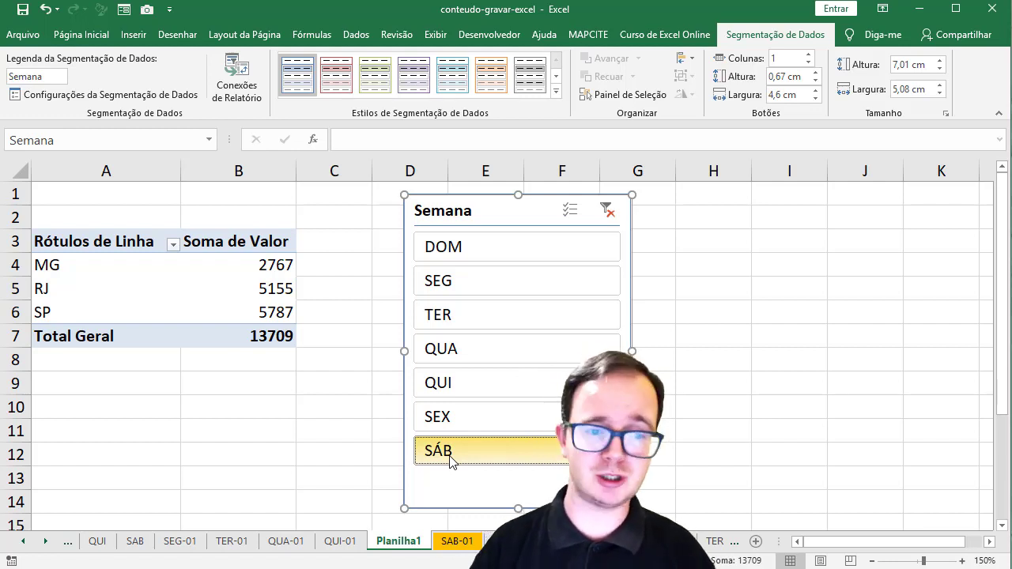
pyautogui.click(151, 291)
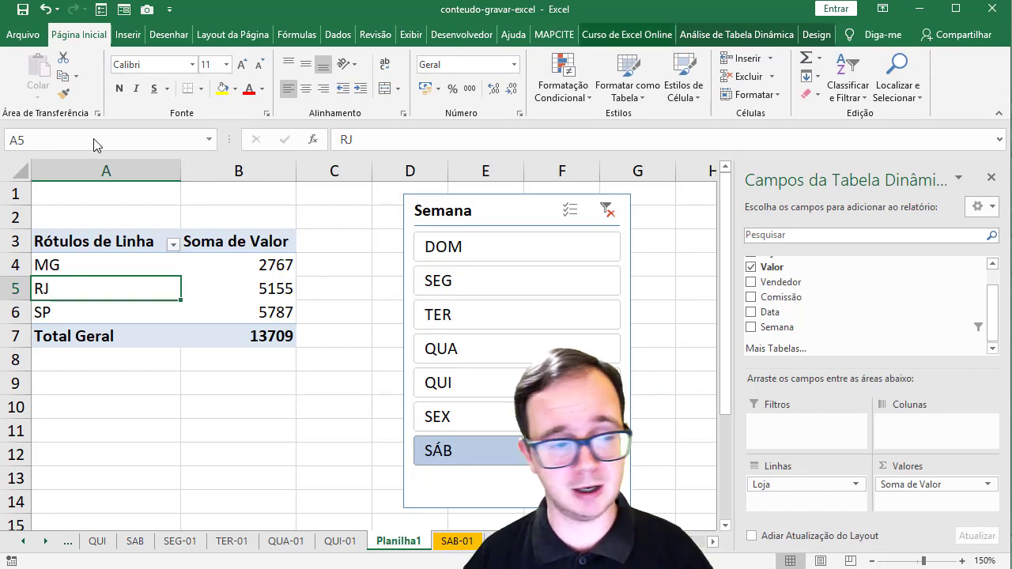
# Insert a clustered column pivot chart of sales per store and shrink it.
pyautogui.click(706, 39)
pyautogui.click(744, 83)
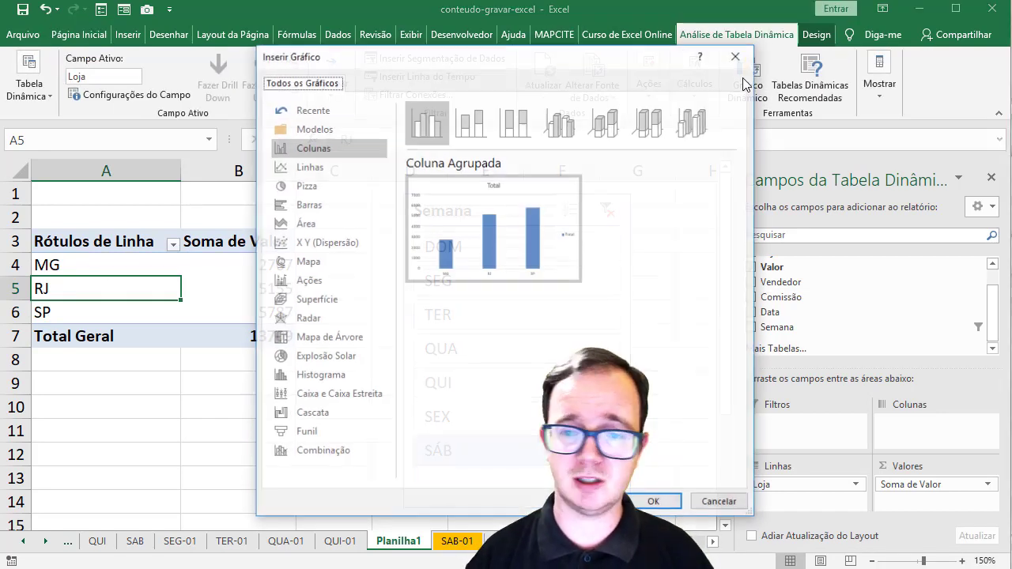
pyautogui.click(653, 505)
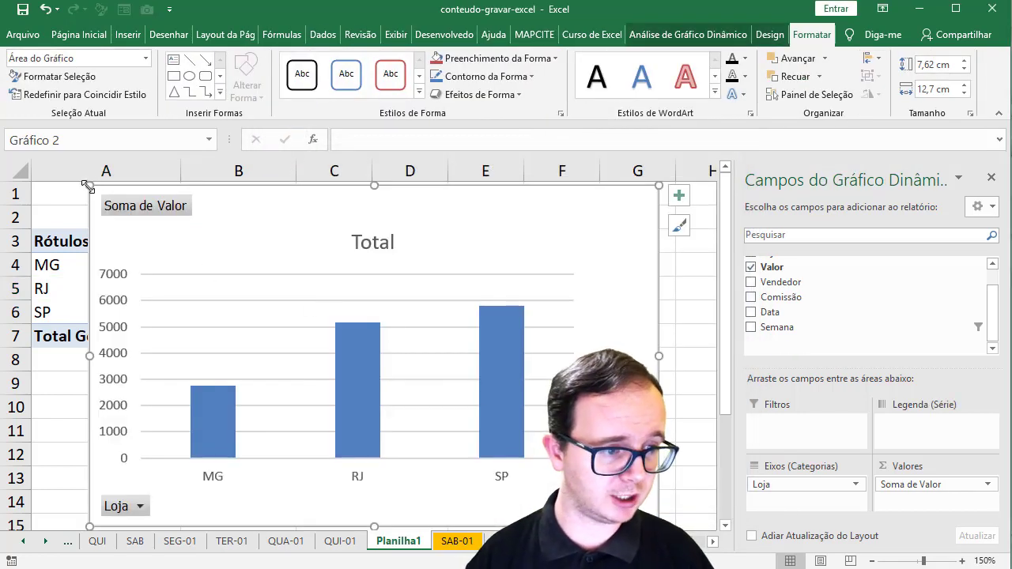
pyautogui.moveTo(89, 185)
pyautogui.mouseDown()
pyautogui.moveTo(256, 289)
pyautogui.moveTo(93, 357)
pyautogui.mouseUp()
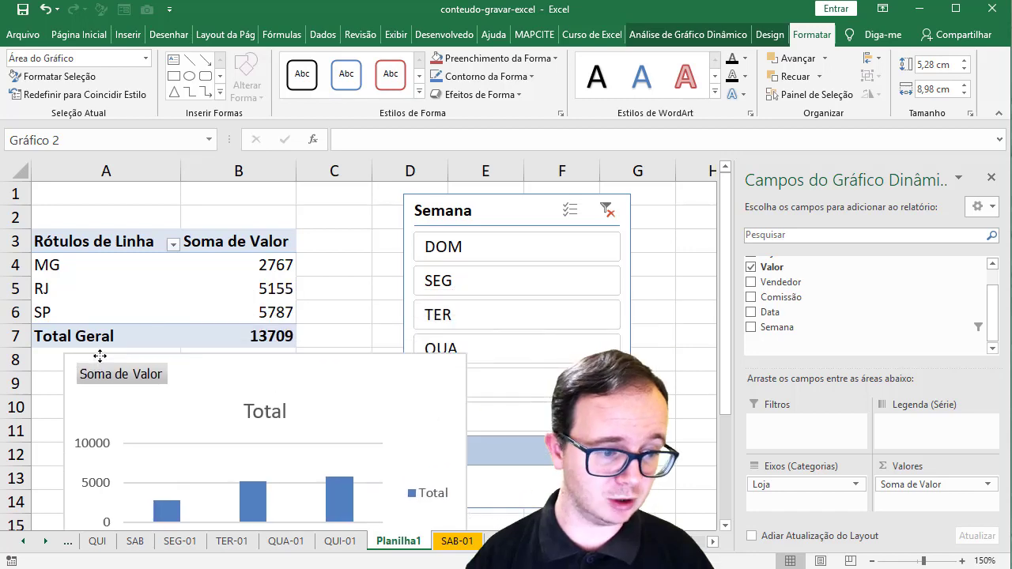
pyautogui.click(992, 179)
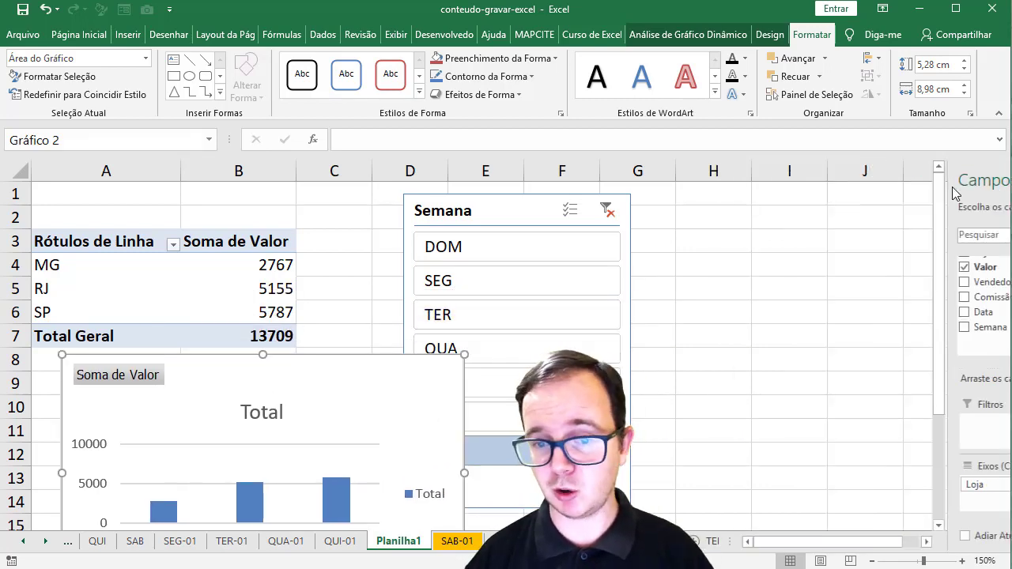
# Move the Semana slicer to columns J–M and enlarge the chart beside the pivot table.
pyautogui.moveTo(495, 204); pyautogui.dragTo(758, 202)
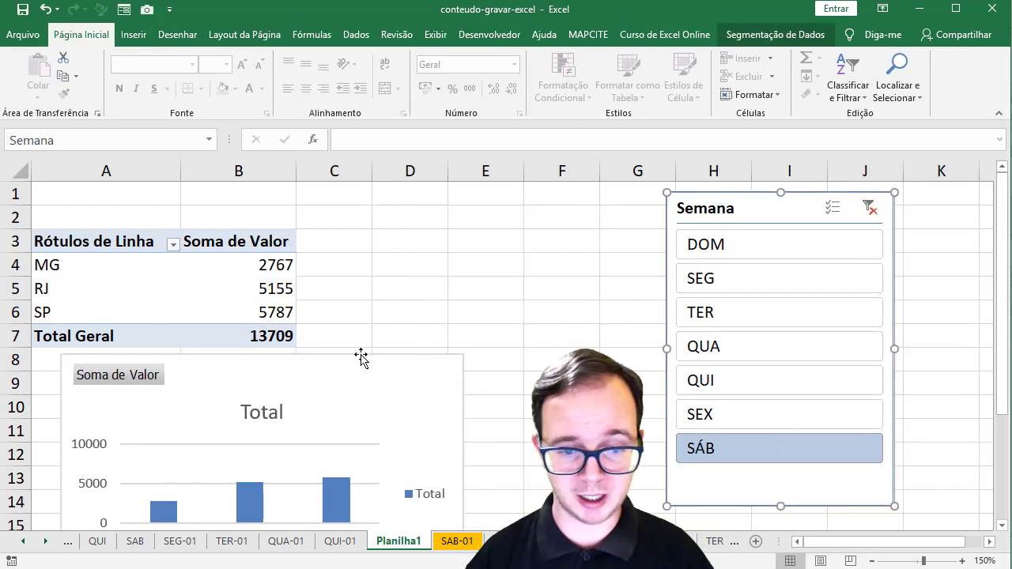
pyautogui.moveTo(361, 357); pyautogui.dragTo(618, 219)
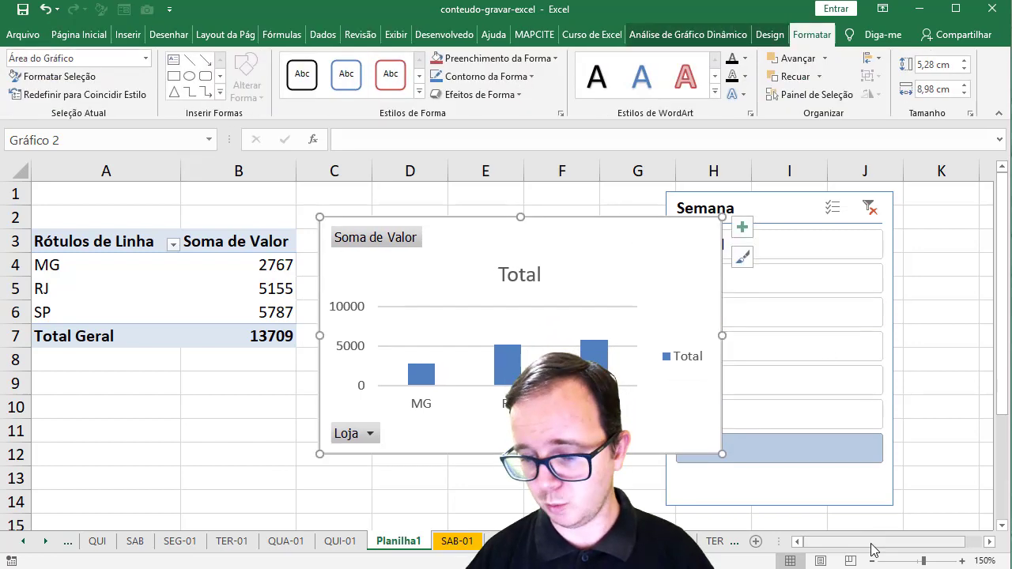
pyautogui.keyDown('ctrl'); pyautogui.scroll(-4, 752, 384); pyautogui.keyUp('ctrl')
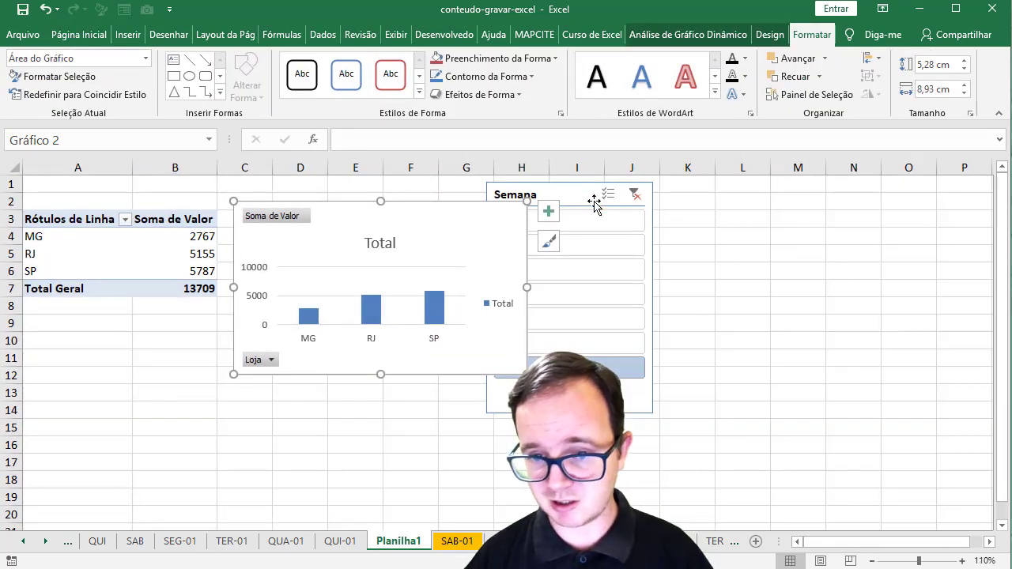
pyautogui.moveTo(592, 201); pyautogui.dragTo(735, 206)
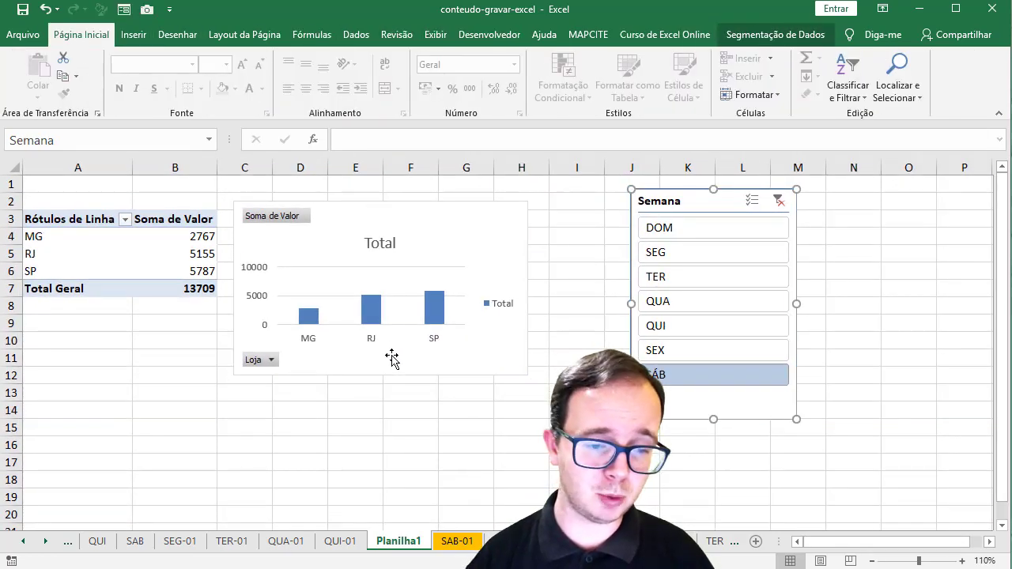
pyautogui.click(379, 369)
pyautogui.moveTo(380, 374); pyautogui.dragTo(379, 454)
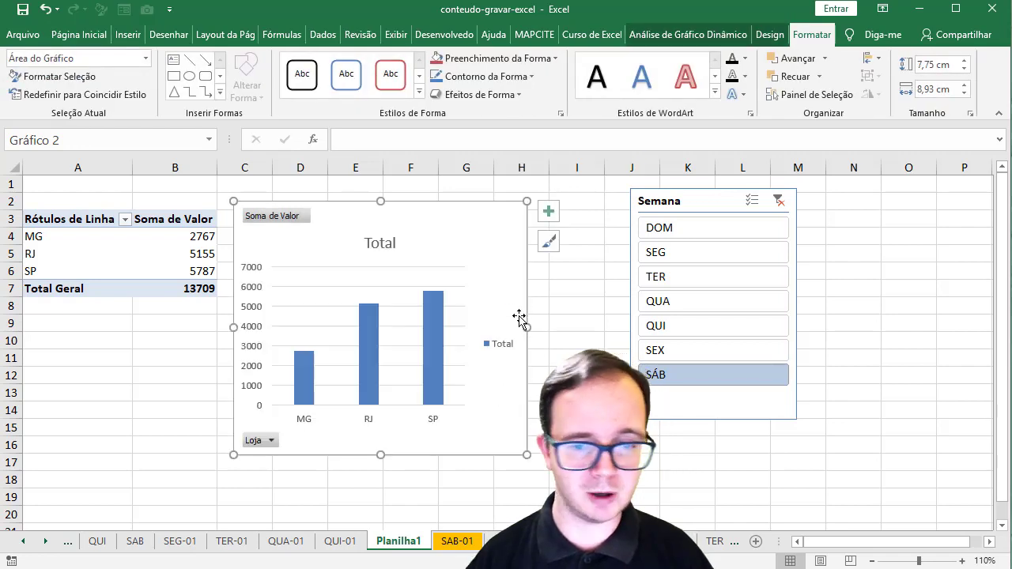
pyautogui.moveTo(526, 326); pyautogui.dragTo(603, 320)
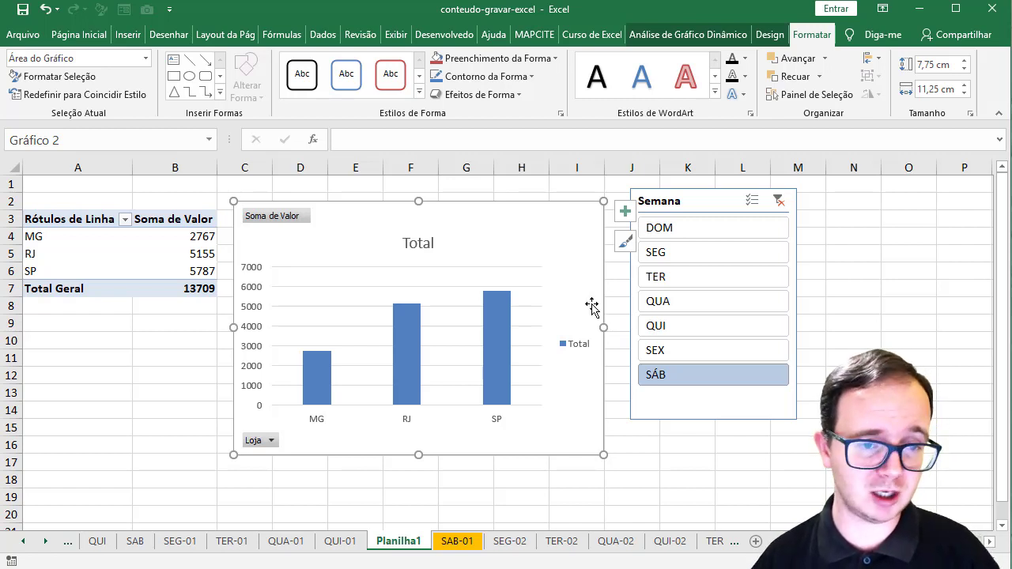
pyautogui.moveTo(484, 314)
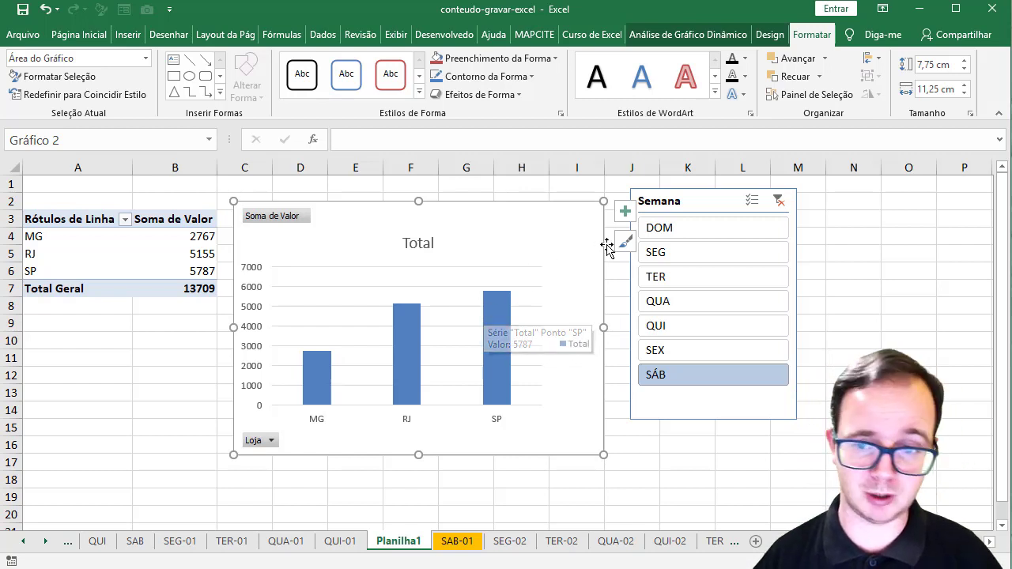
pyautogui.click(691, 228)
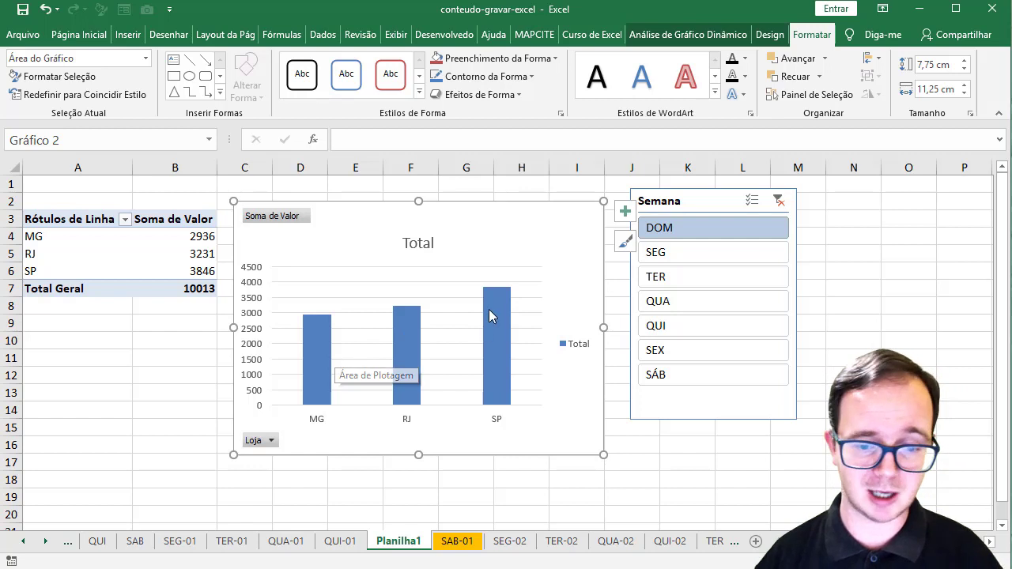
pyautogui.moveTo(501, 356)
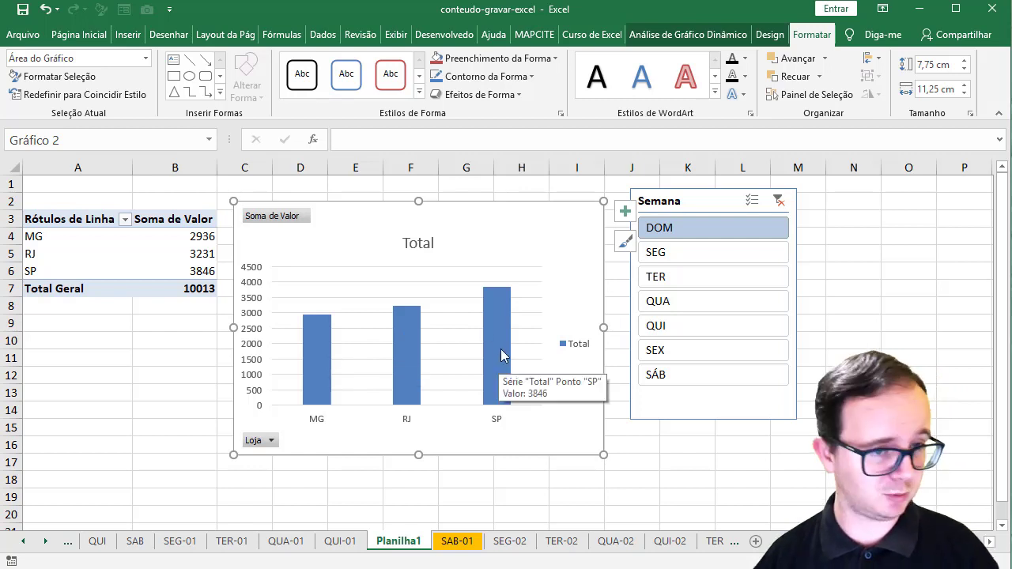
pyautogui.click(662, 253)
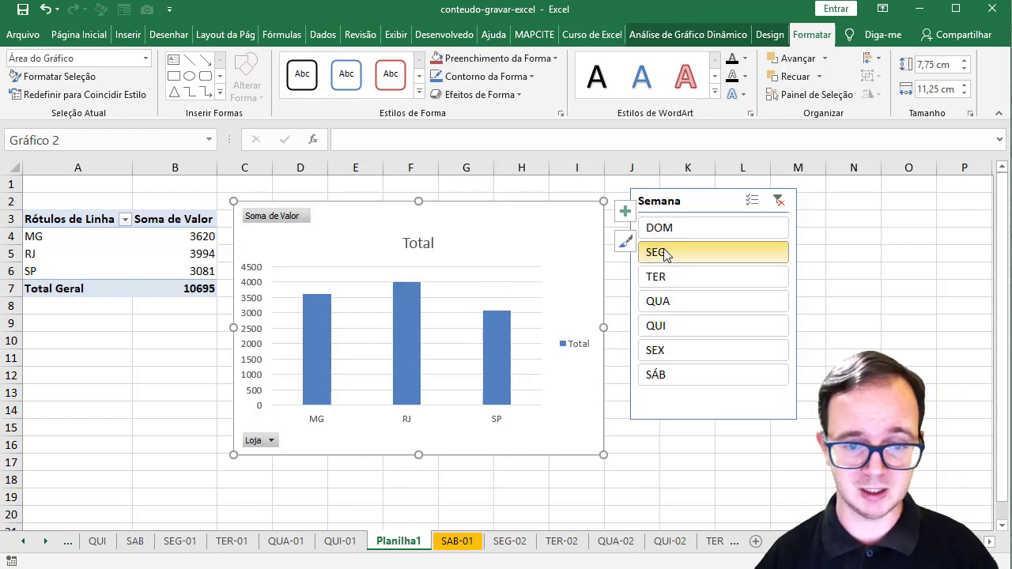
pyautogui.click(662, 277)
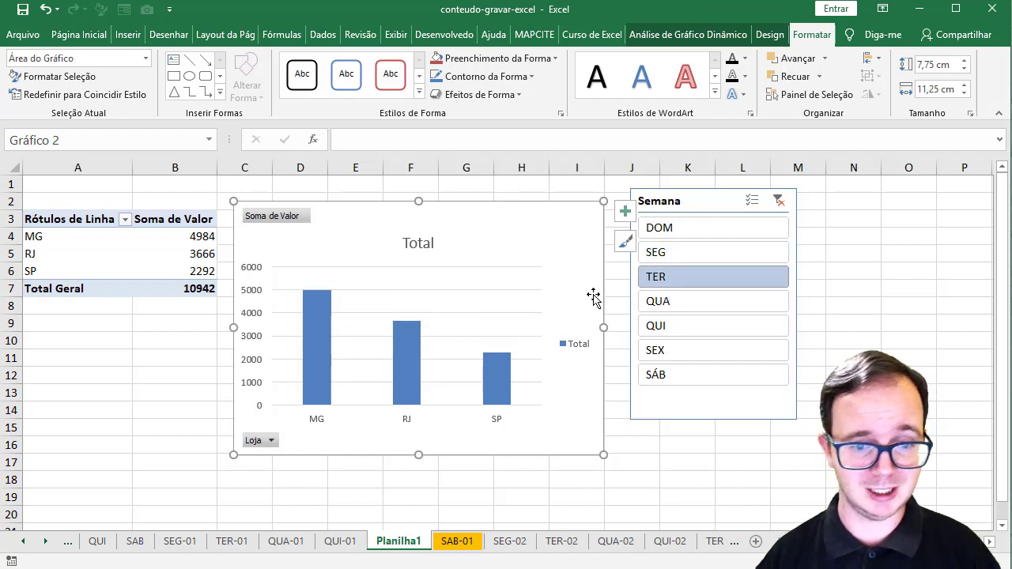
pyautogui.click(669, 305)
pyautogui.click(701, 328)
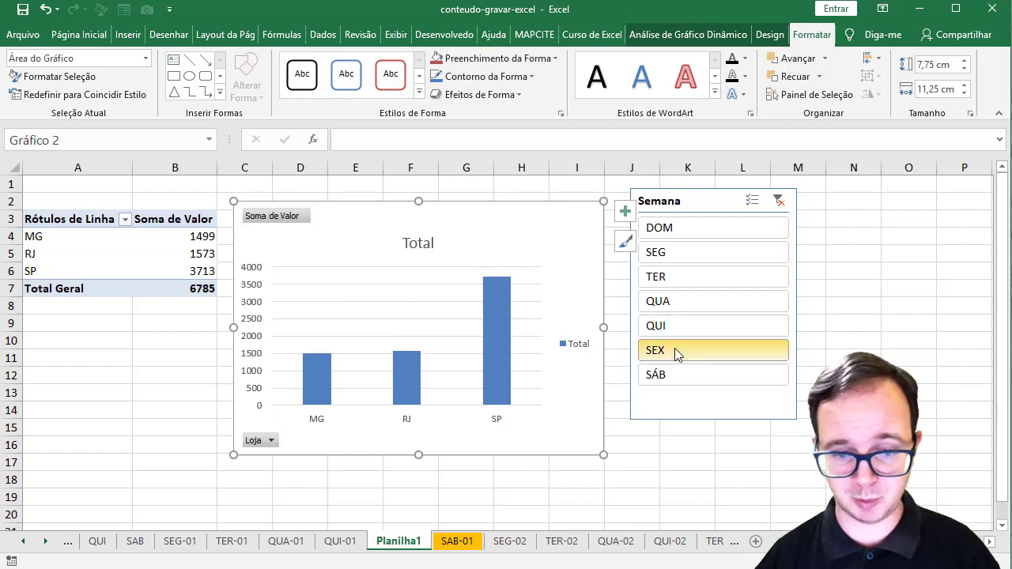
pyautogui.click(672, 352)
pyautogui.click(708, 378)
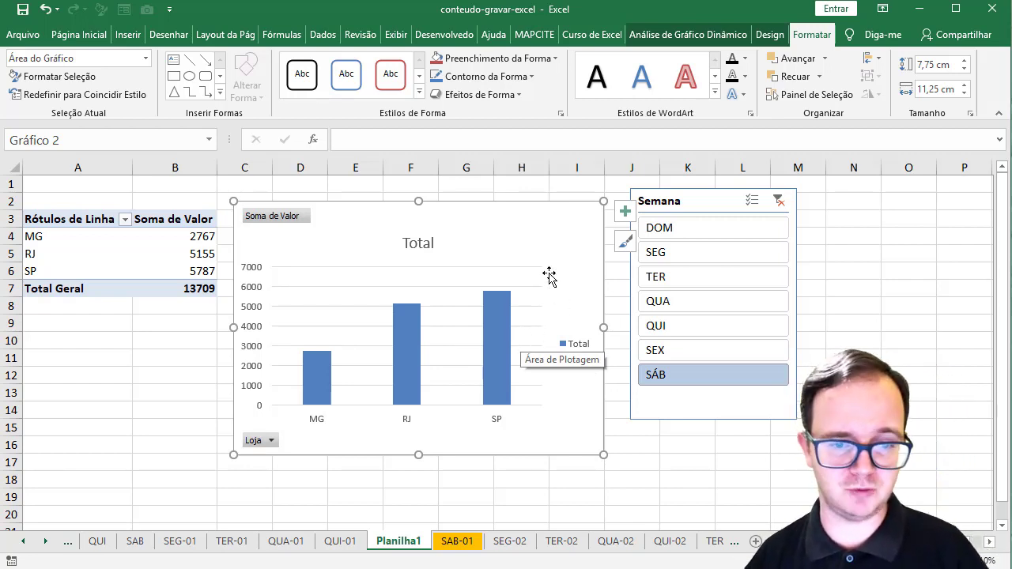
pyautogui.click(356, 332)
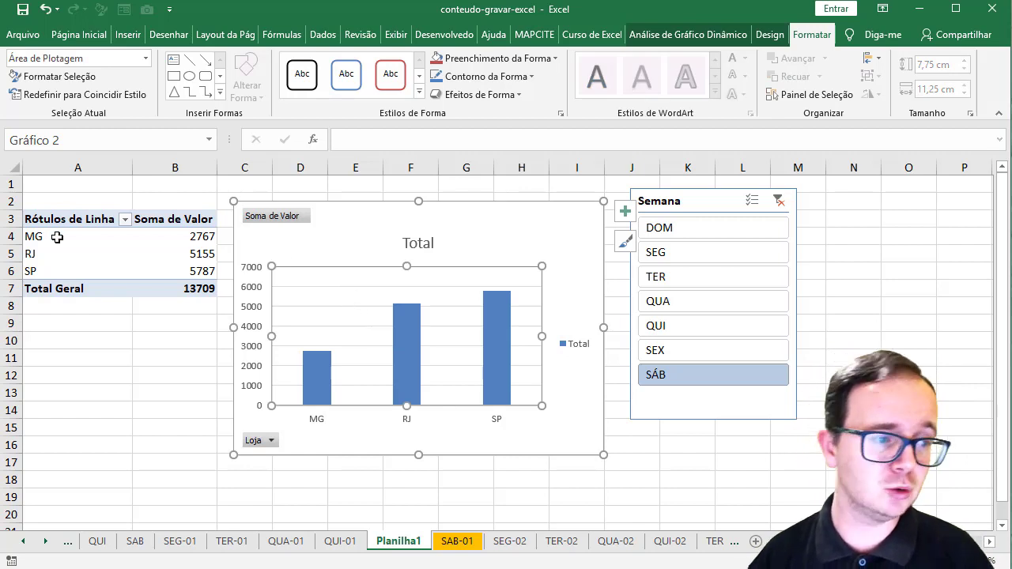
pyautogui.moveTo(159, 255)
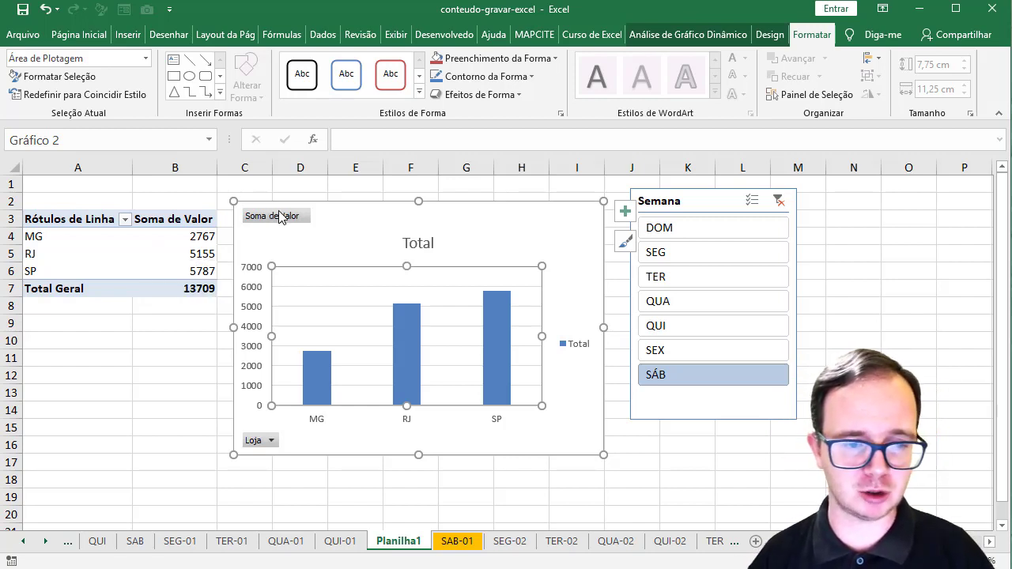
# Move the chart below the pivot table with the Semana slicer beside it.
pyautogui.moveTo(294, 205); pyautogui.dragTo(90, 322)
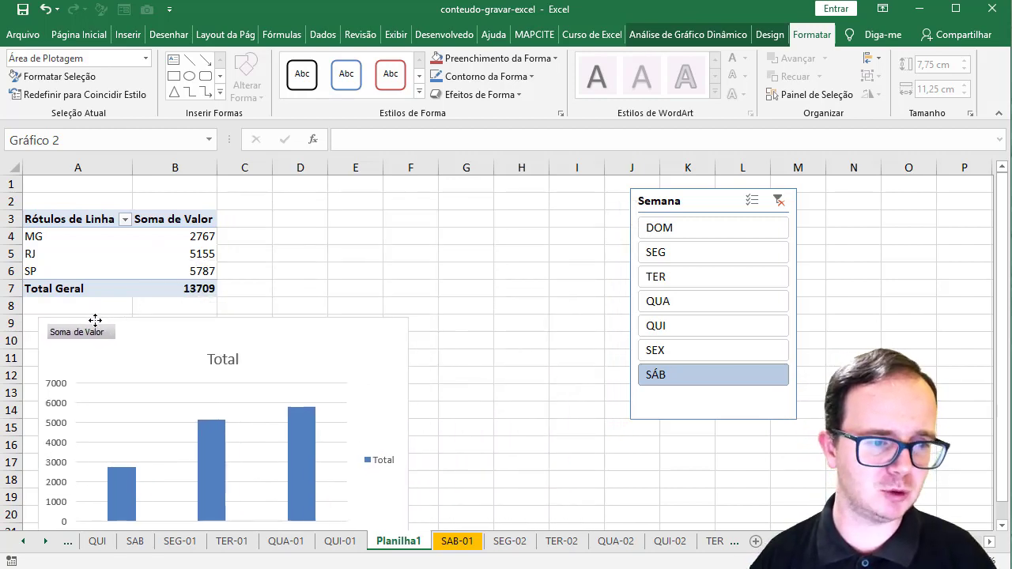
pyautogui.moveTo(671, 210); pyautogui.dragTo(451, 359)
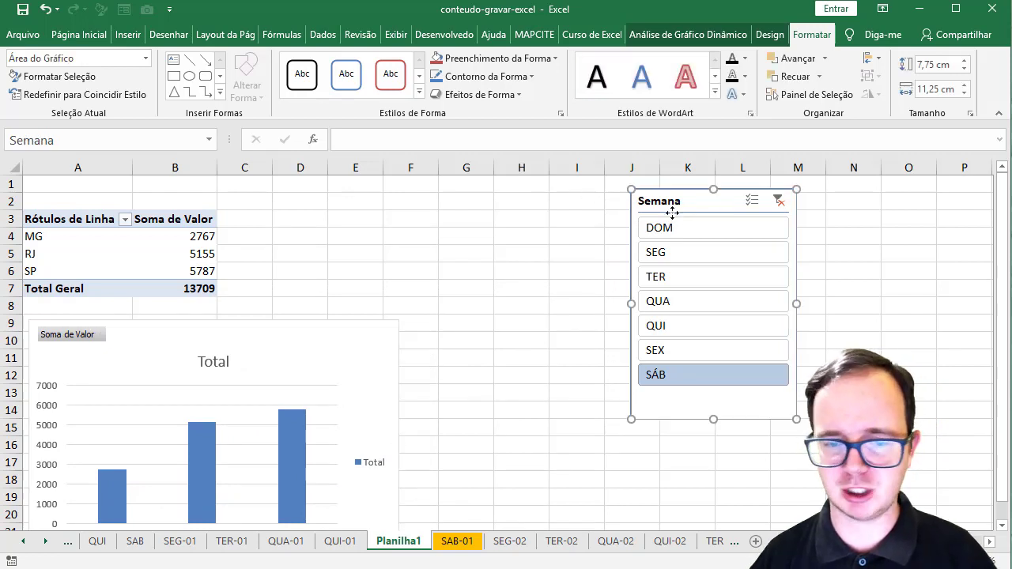
pyautogui.click(86, 235)
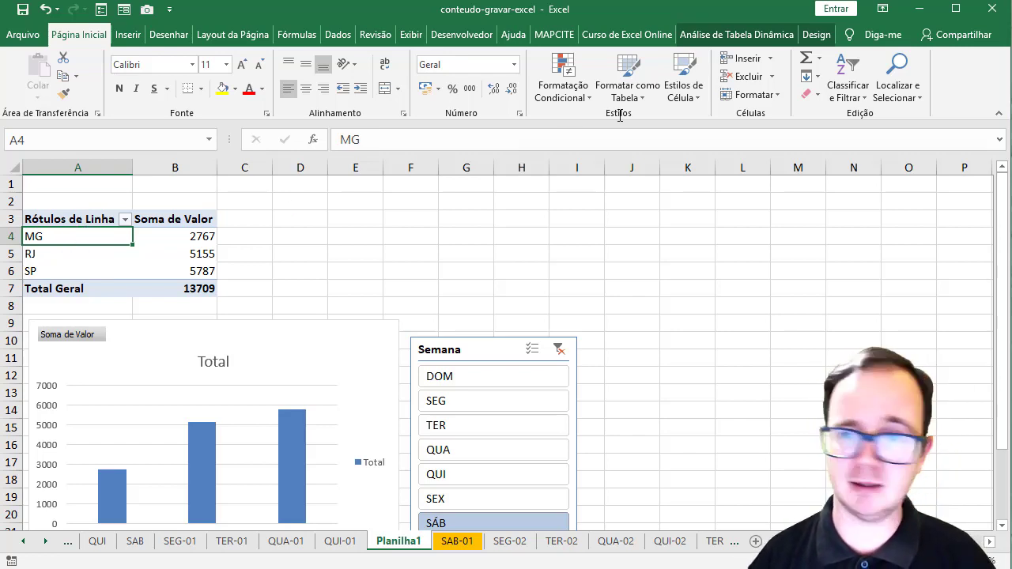
# Replace Loja with Semana in the pivot rows and shift the slicer up-right.
pyautogui.click(727, 37)
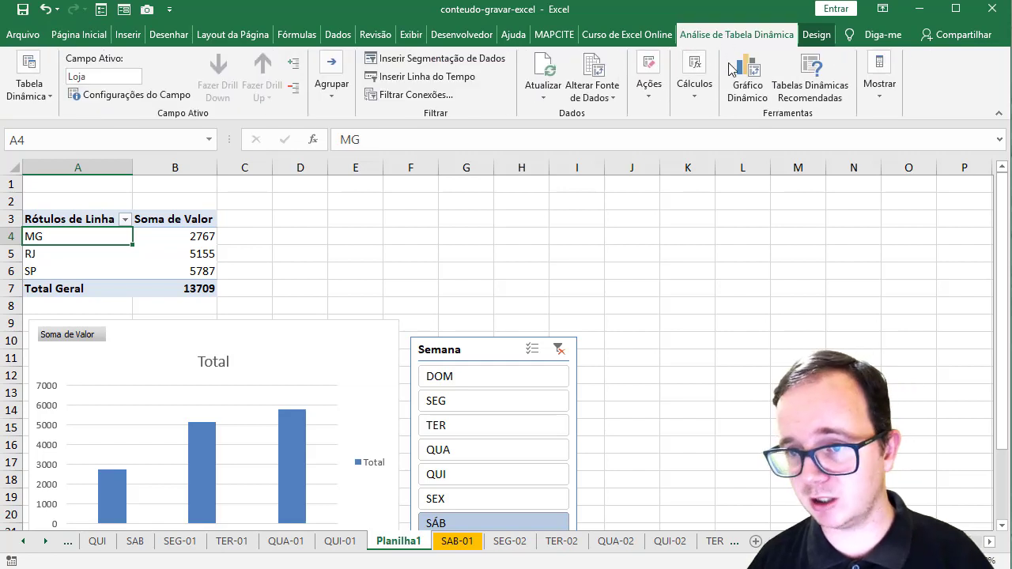
pyautogui.click(876, 94)
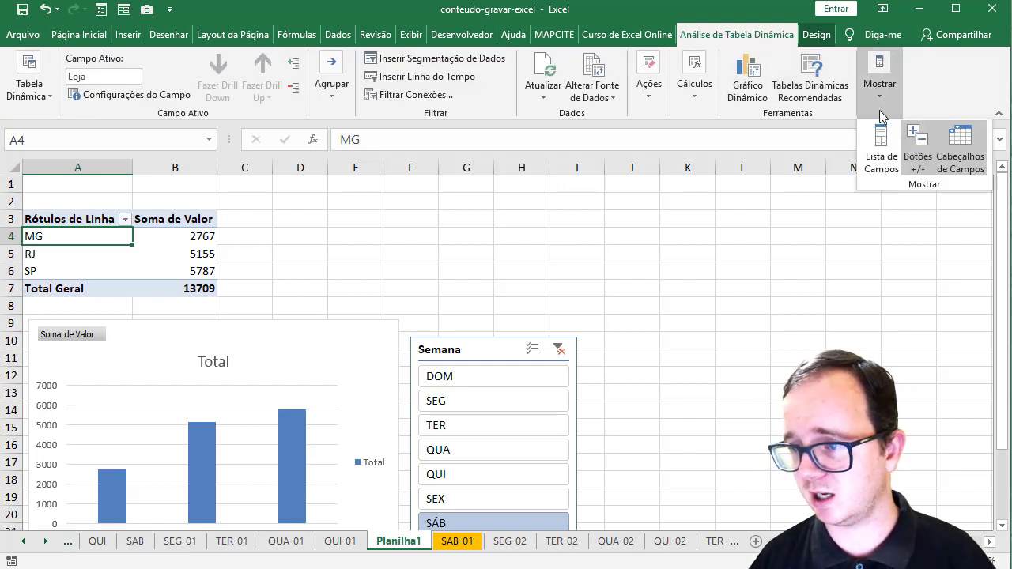
pyautogui.click(878, 152)
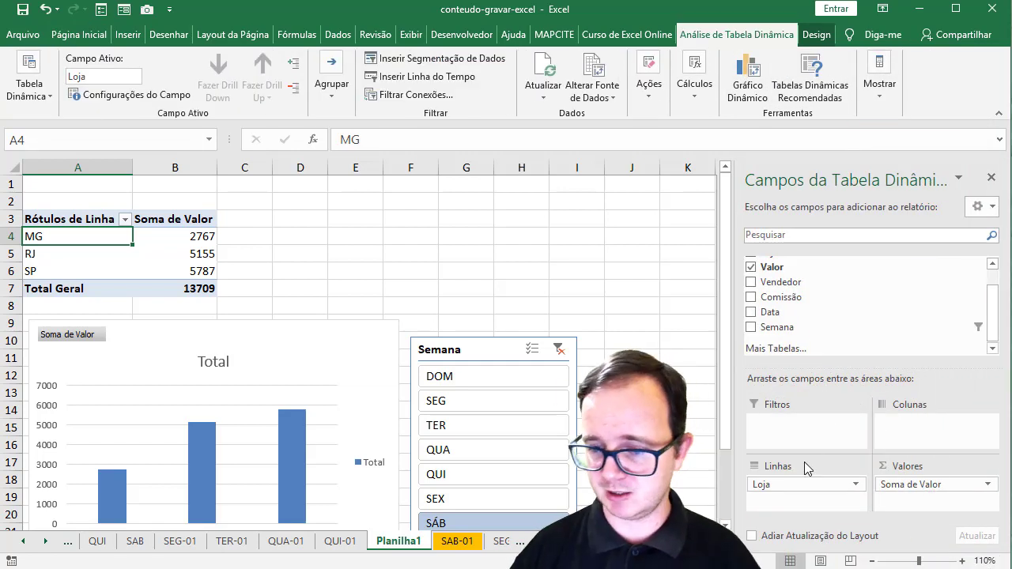
pyautogui.moveTo(794, 483); pyautogui.dragTo(1002, 316)
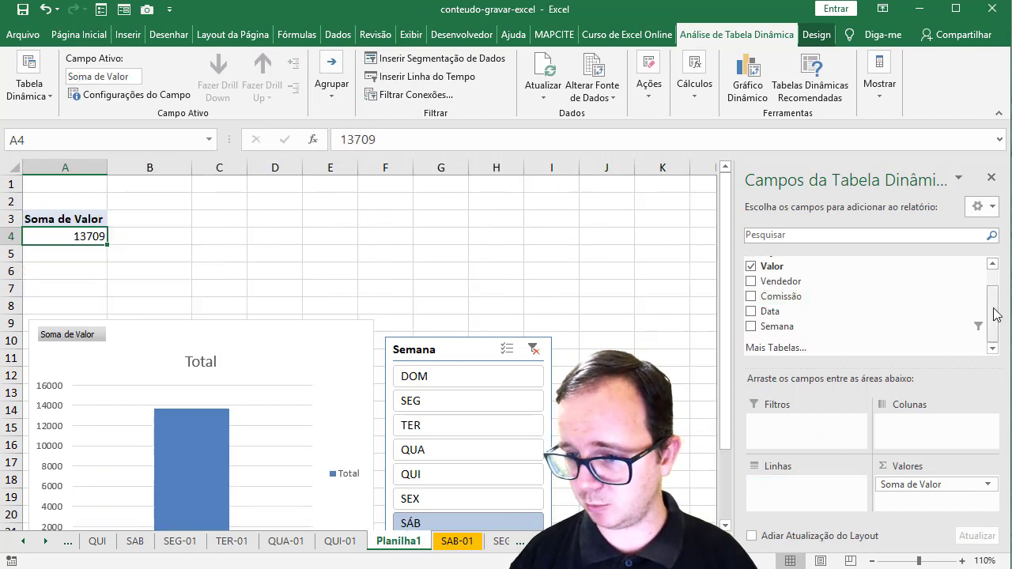
pyautogui.scroll(2, 865, 289)
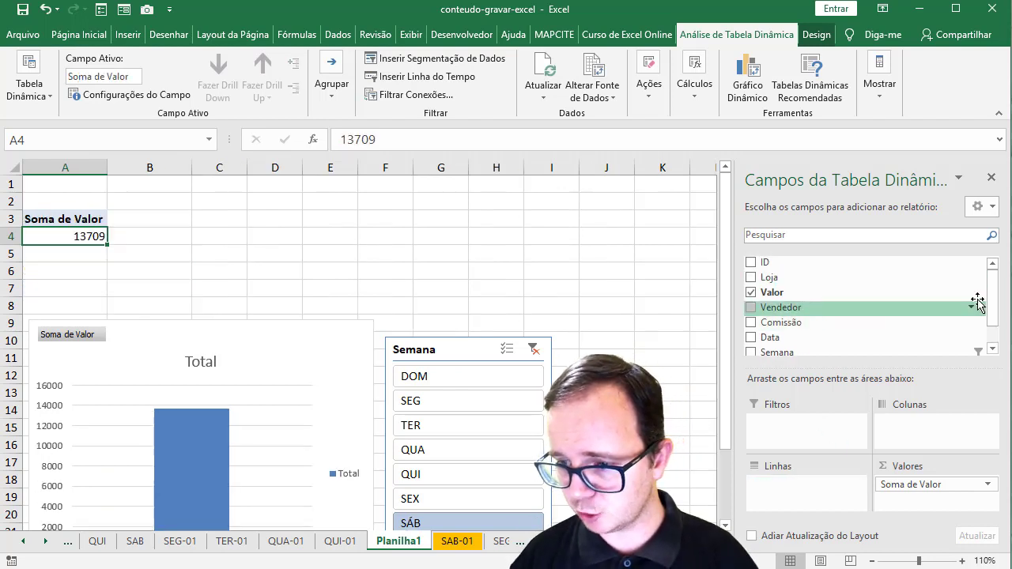
pyautogui.moveTo(995, 312); pyautogui.dragTo(996, 324)
pyautogui.moveTo(790, 327); pyautogui.dragTo(798, 489)
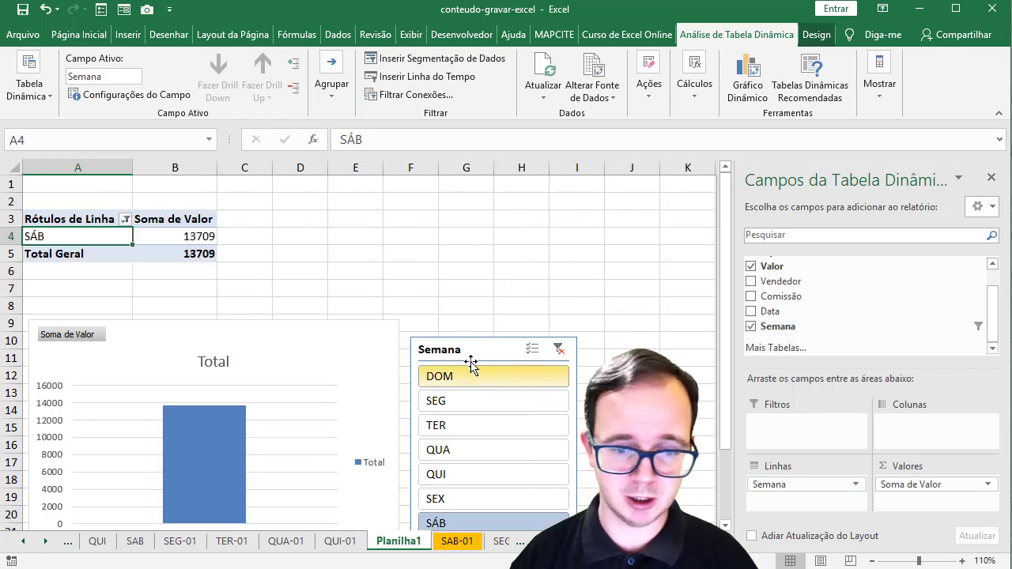
pyautogui.moveTo(468, 356); pyautogui.dragTo(510, 279)
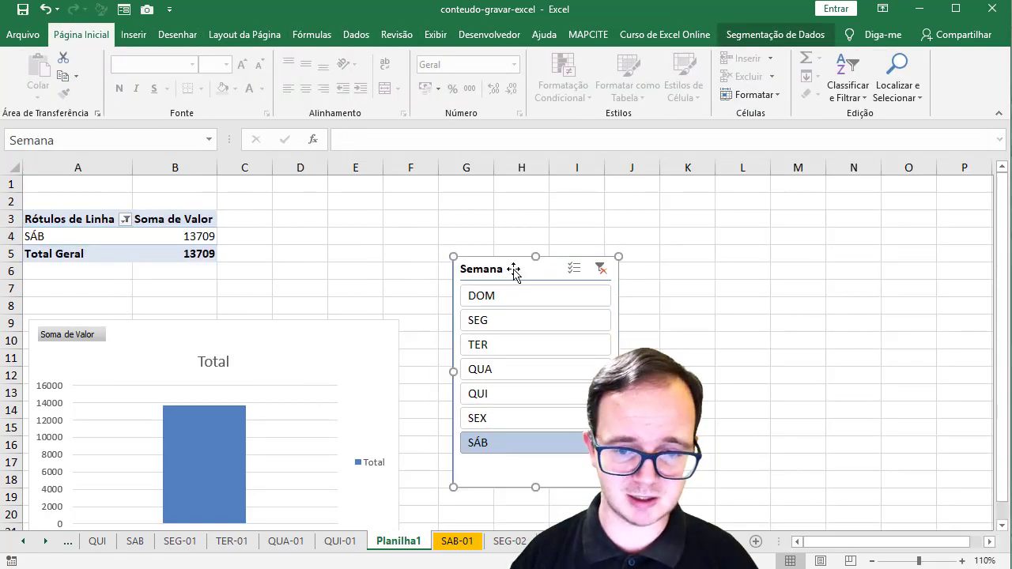
# Clear the Semana slicer's filter and remove the slicer.
pyautogui.click(600, 269)
pyautogui.rightClick(504, 269)
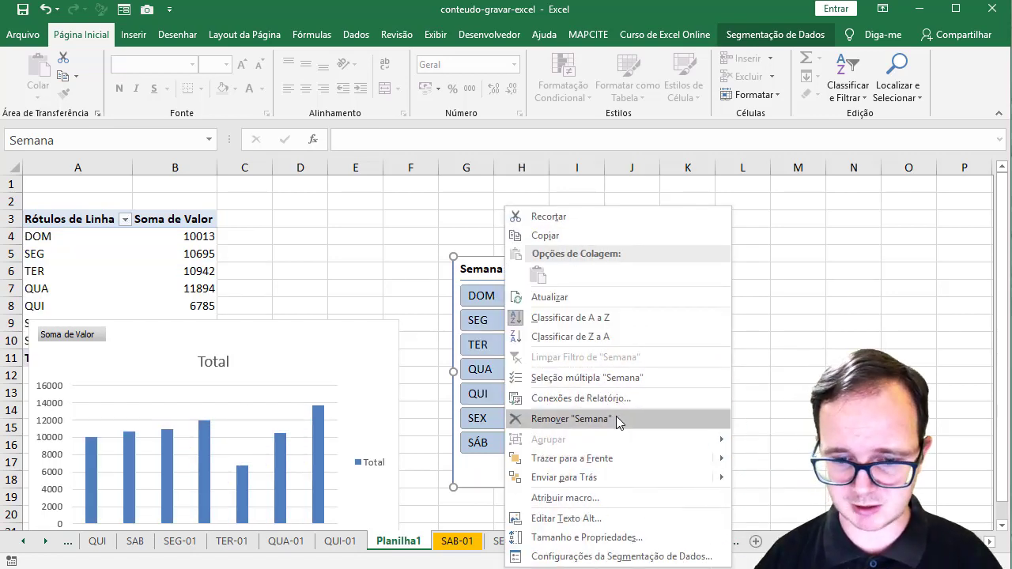
pyautogui.click(612, 418)
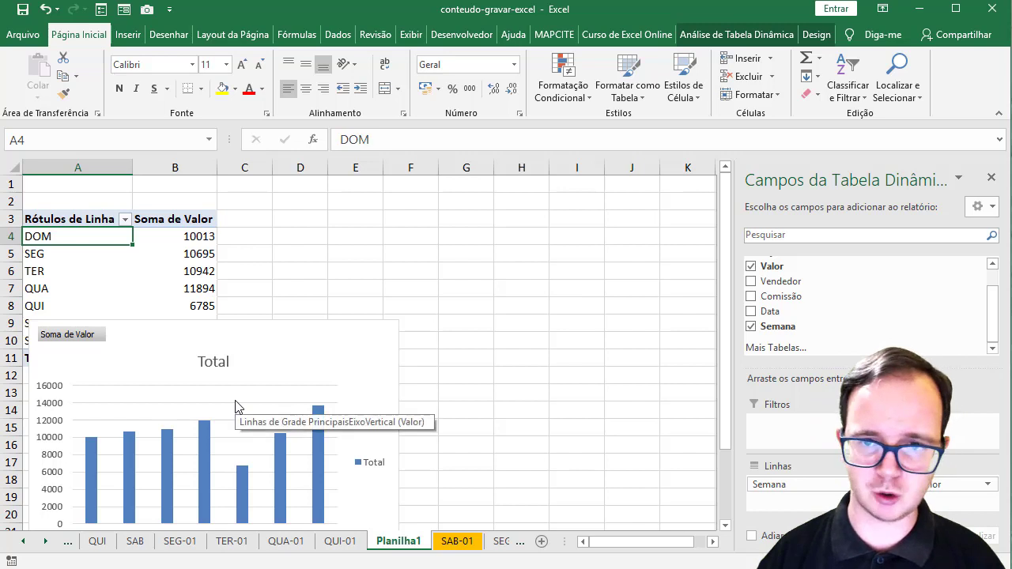
# Add a Loja slicer filtered to RJ and move the chart beside the pivot table.
pyautogui.click(761, 34)
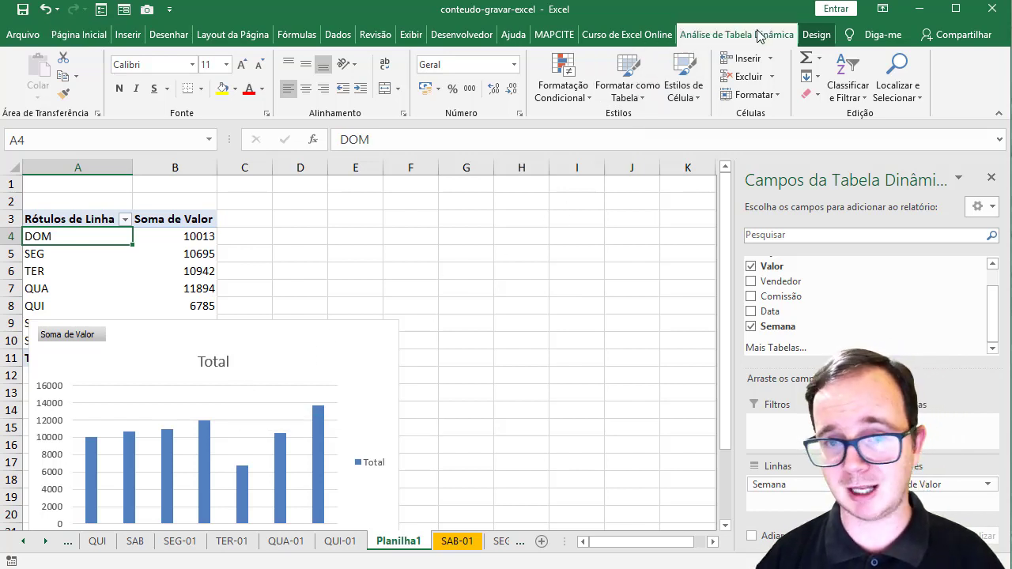
pyautogui.click(498, 59)
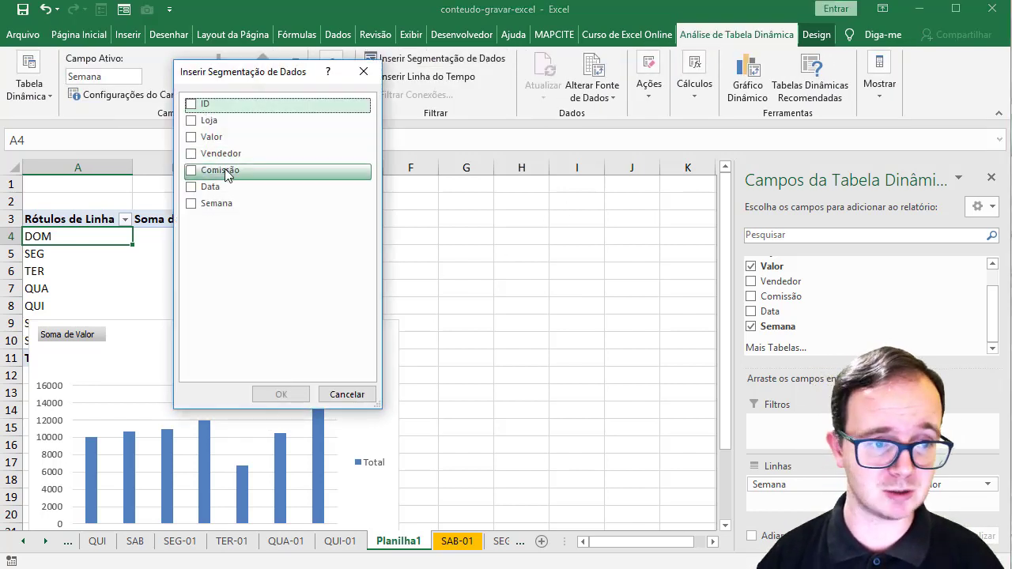
pyautogui.click(189, 124)
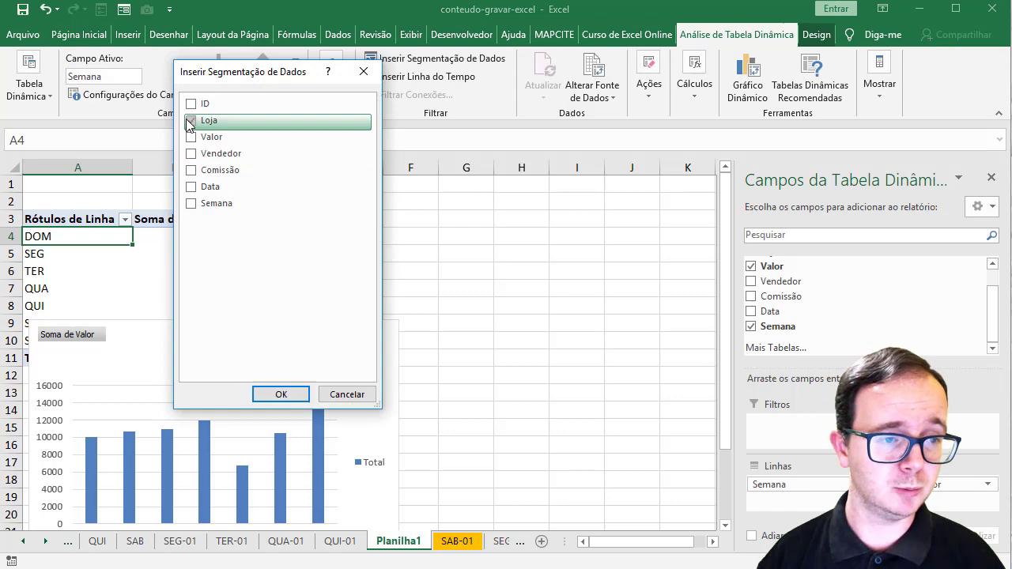
pyautogui.click(288, 395)
pyautogui.moveTo(368, 255); pyautogui.dragTo(488, 228)
pyautogui.click(466, 261)
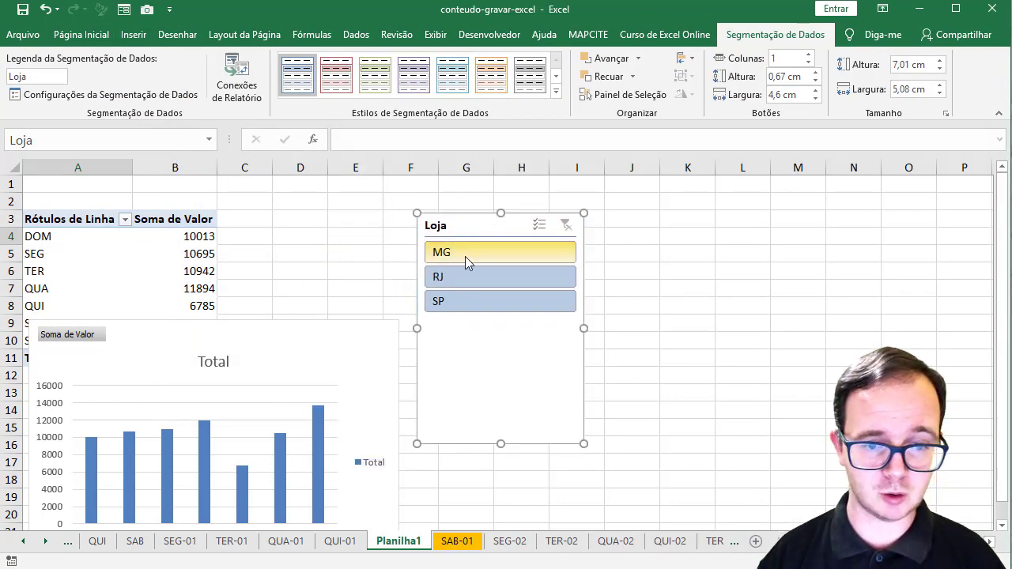
pyautogui.click(468, 277)
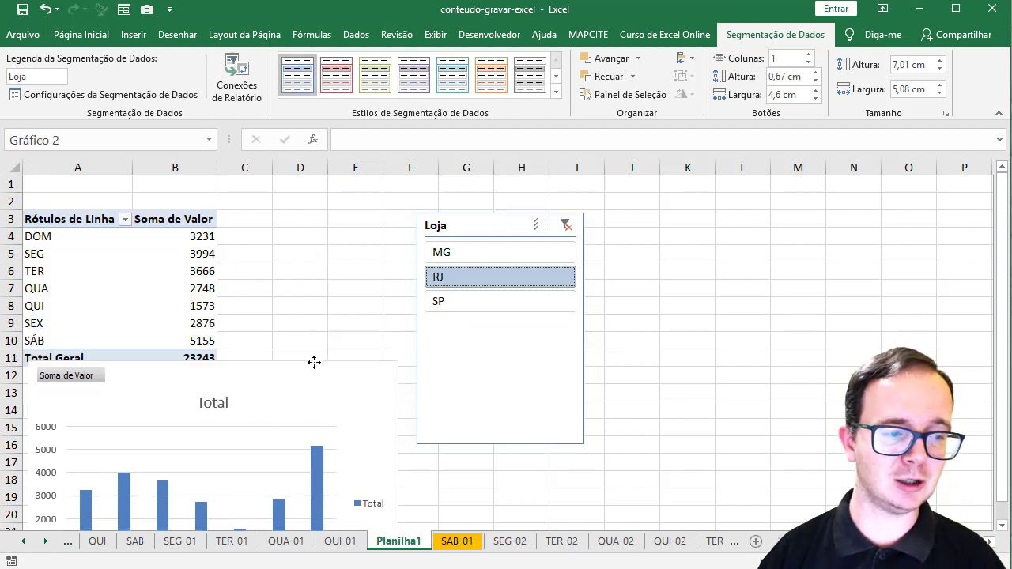
pyautogui.moveTo(315, 325)
pyautogui.mouseDown()
pyautogui.moveTo(562, 328)
pyautogui.moveTo(506, 214)
pyautogui.moveTo(662, 225)
pyautogui.mouseUp()
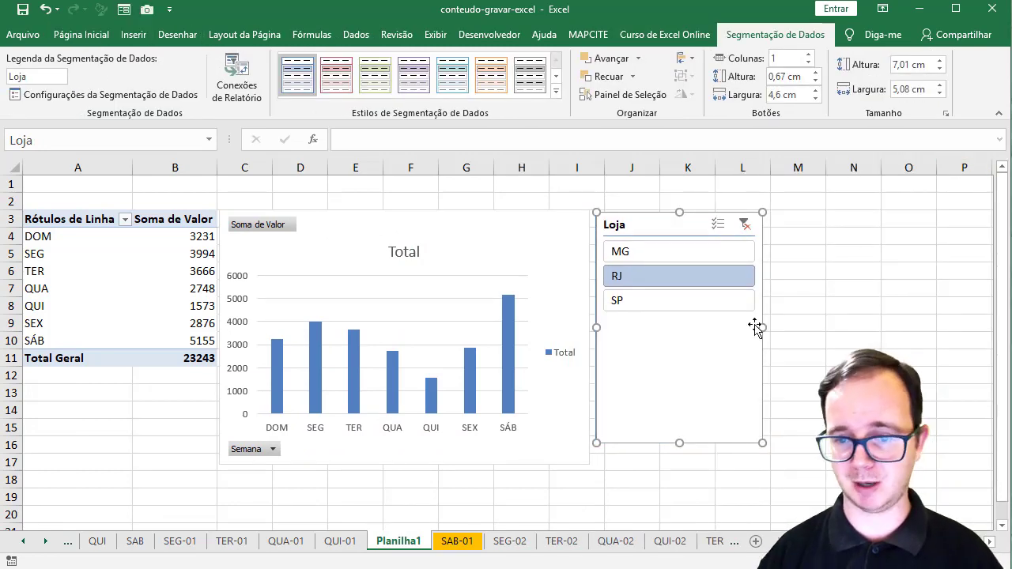
pyautogui.moveTo(679, 441); pyautogui.dragTo(671, 398)
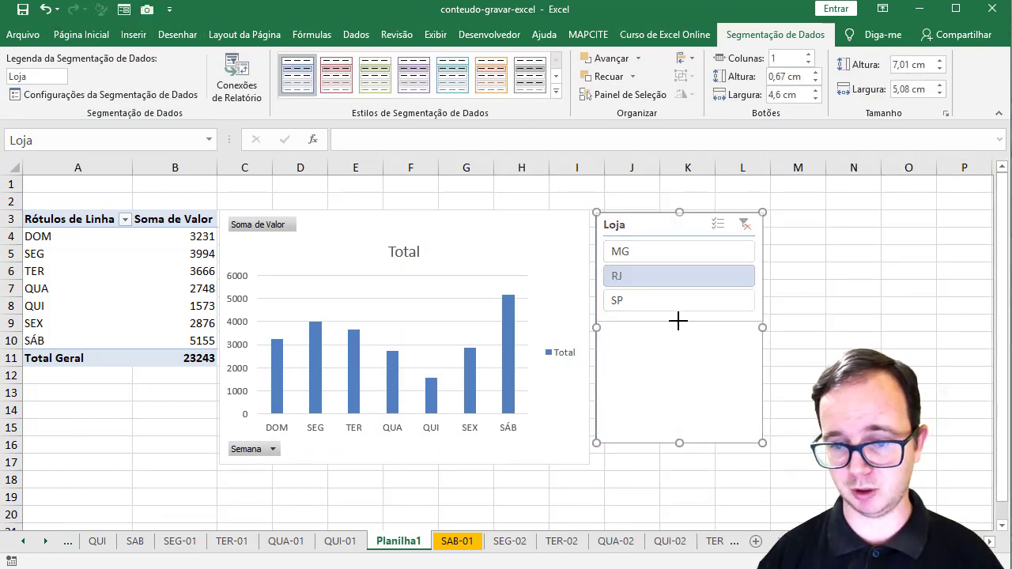
# Shorten the Loja slicer to fit its three buttons, then select pivot range A3:B11.
pyautogui.moveTo(678, 320); pyautogui.dragTo(678, 321)
pyautogui.click(706, 390)
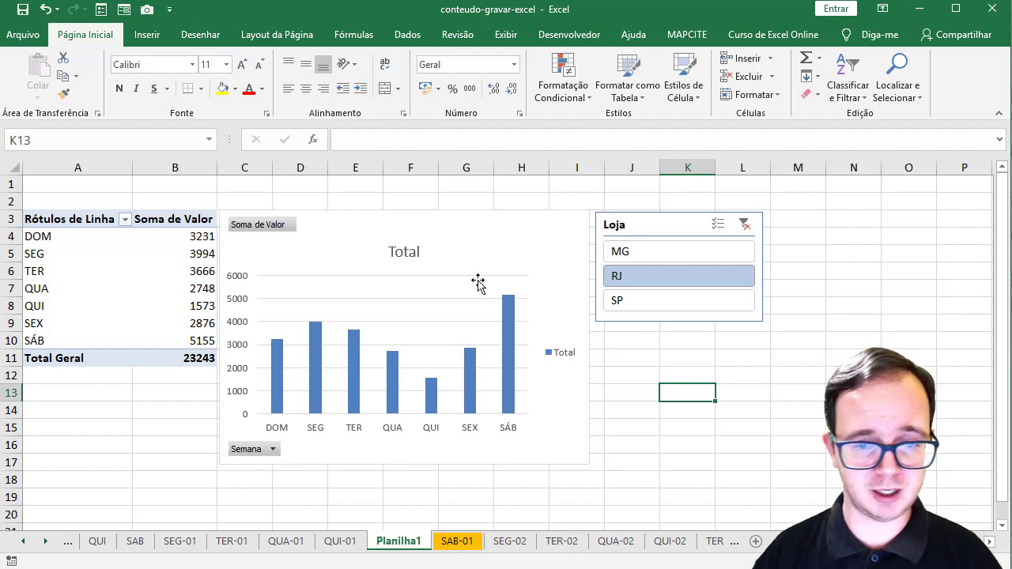
pyautogui.moveTo(57, 226); pyautogui.dragTo(165, 358)
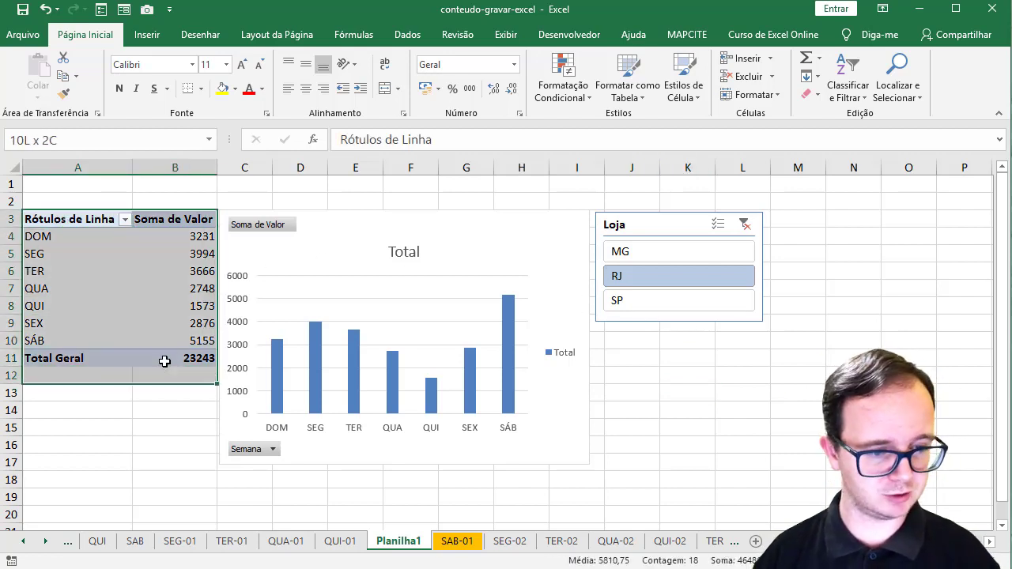
# From SAB-01 data, insert a second pivot table on existing sheet Planilha1 at cell M2.
pyautogui.click(447, 545)
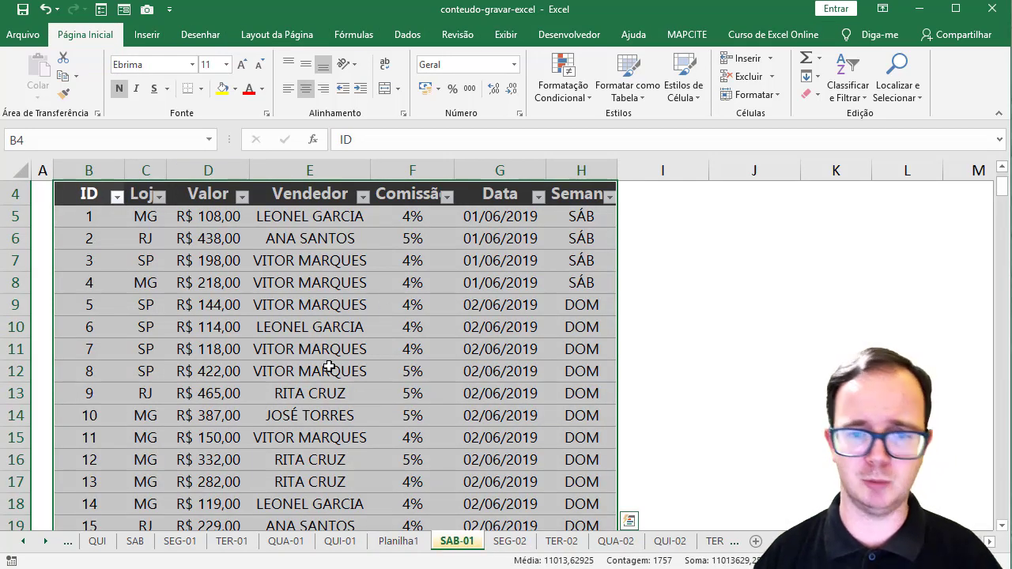
pyautogui.click(147, 34)
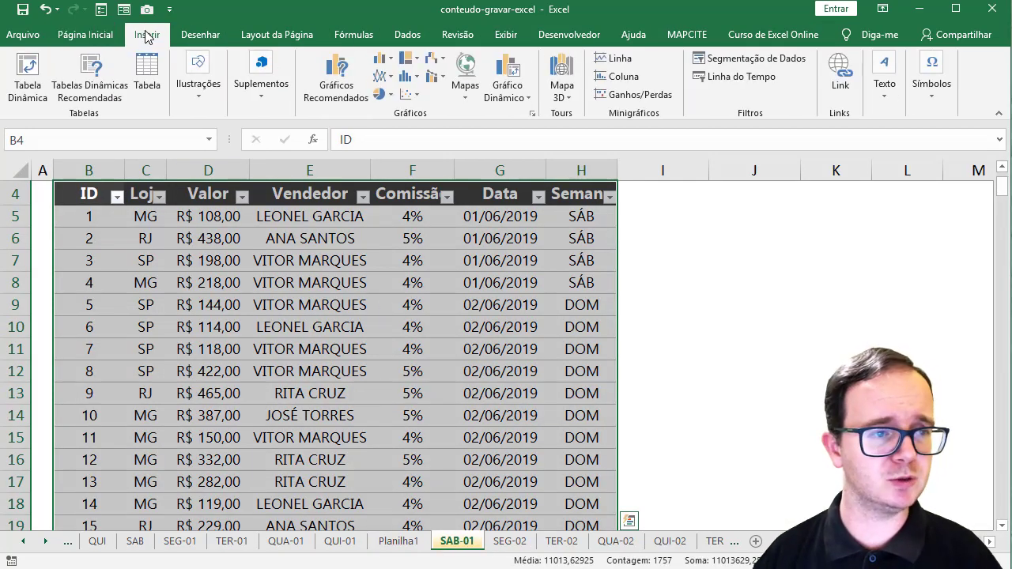
pyautogui.click(32, 83)
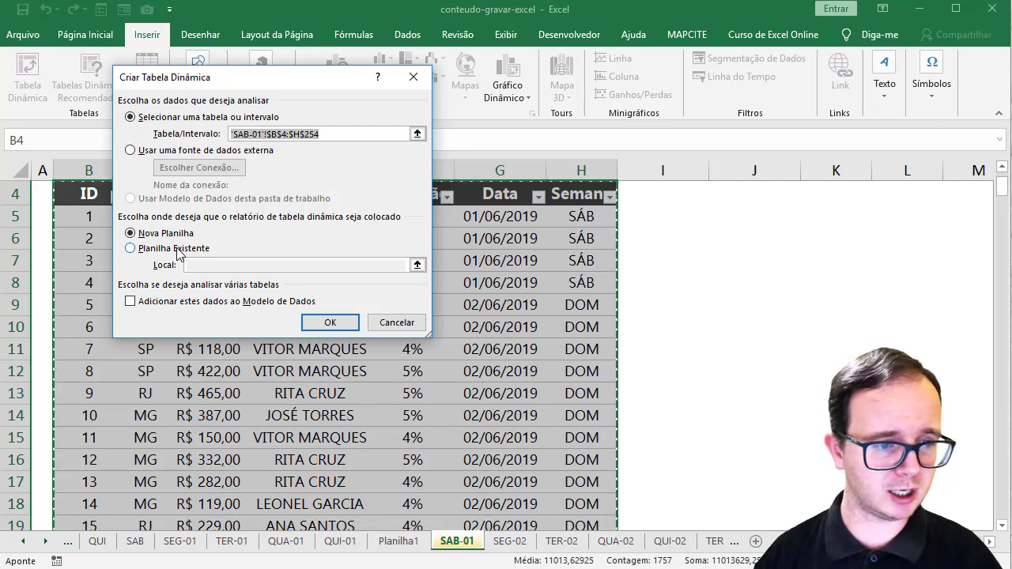
pyautogui.click(179, 250)
pyautogui.click(182, 233)
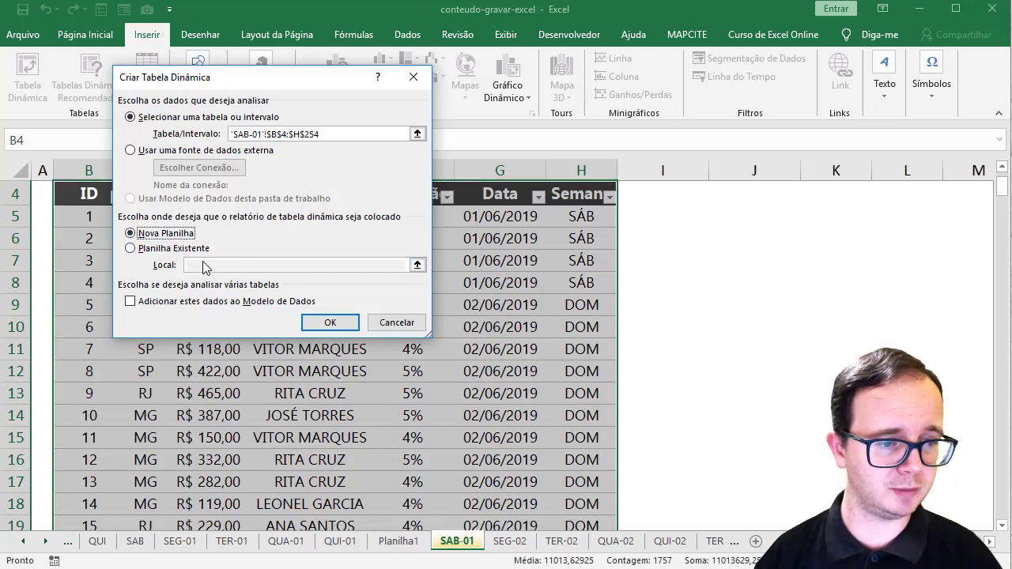
pyautogui.click(196, 253)
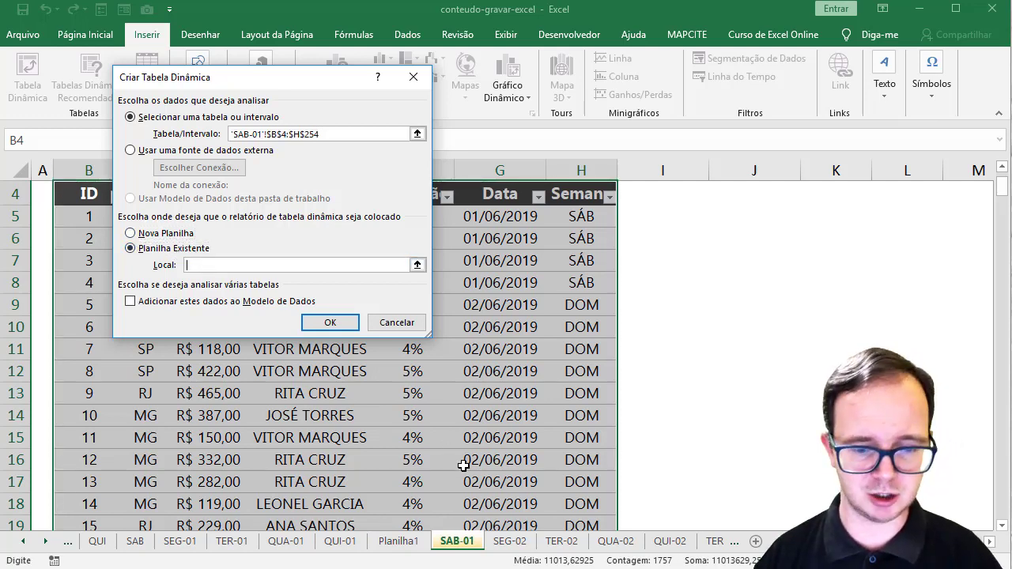
pyautogui.click(413, 544)
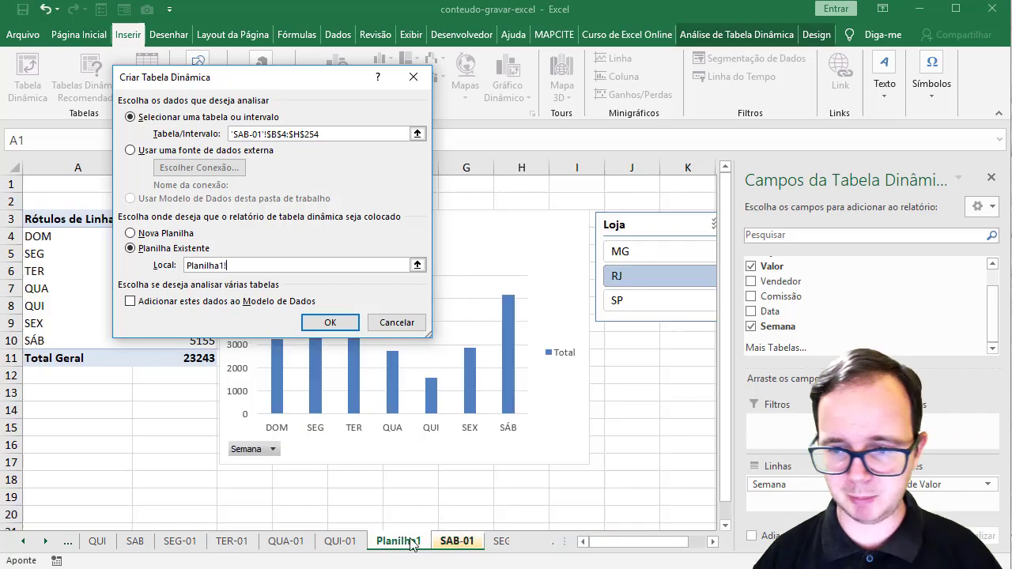
pyautogui.click(713, 543)
pyautogui.click(713, 544)
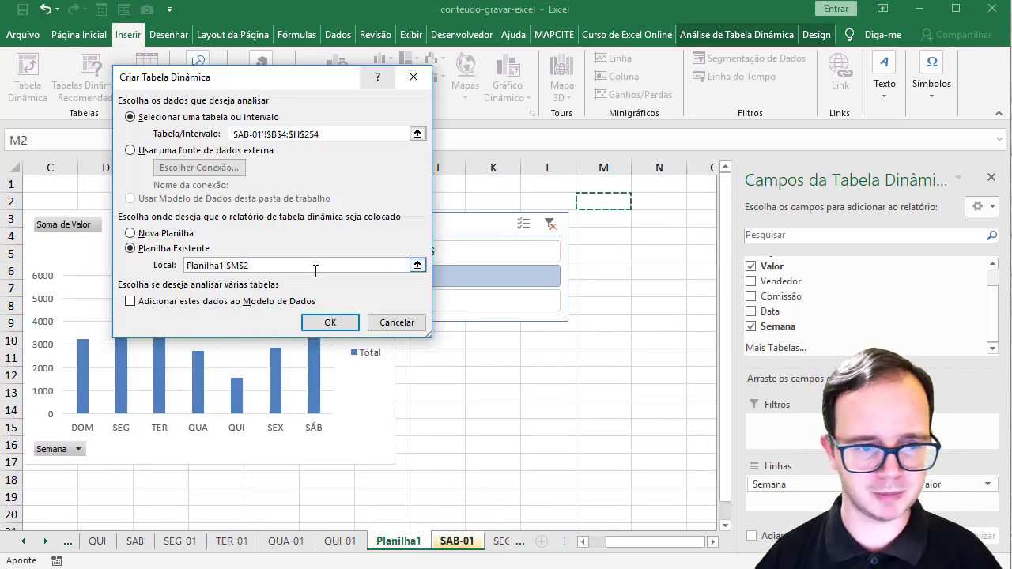
pyautogui.click(321, 323)
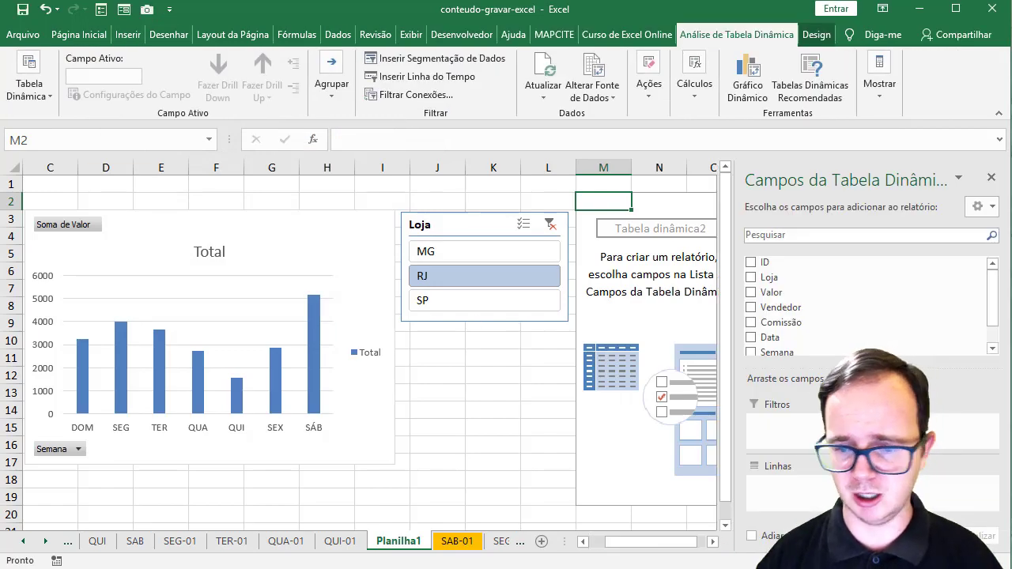
# Build the second pivot table with Vendedor in Rows and the sum of Valor in Values.
pyautogui.click(713, 543)
pyautogui.click(713, 542)
pyautogui.click(713, 543)
pyautogui.click(712, 543)
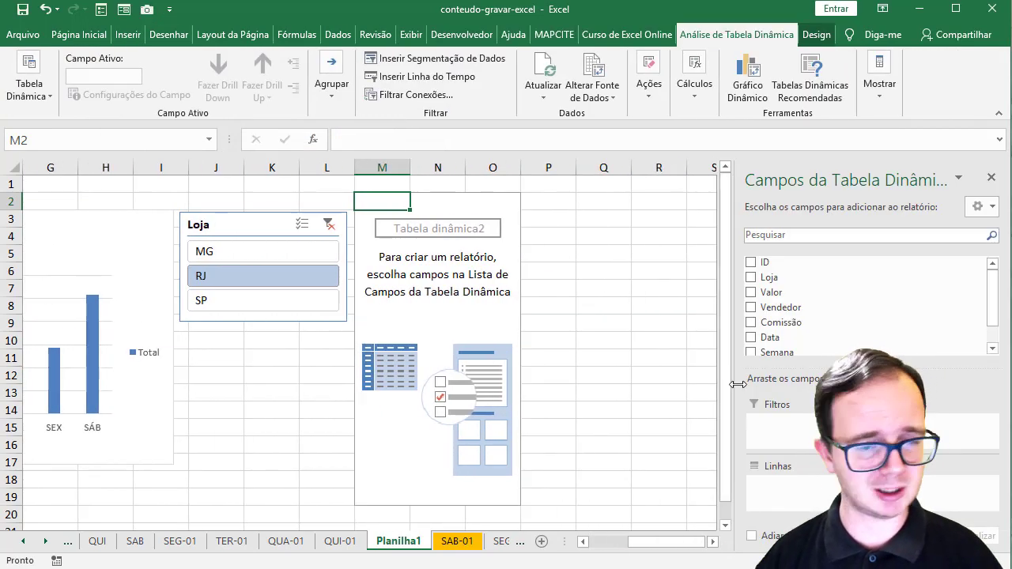
pyautogui.moveTo(771, 306); pyautogui.dragTo(786, 490)
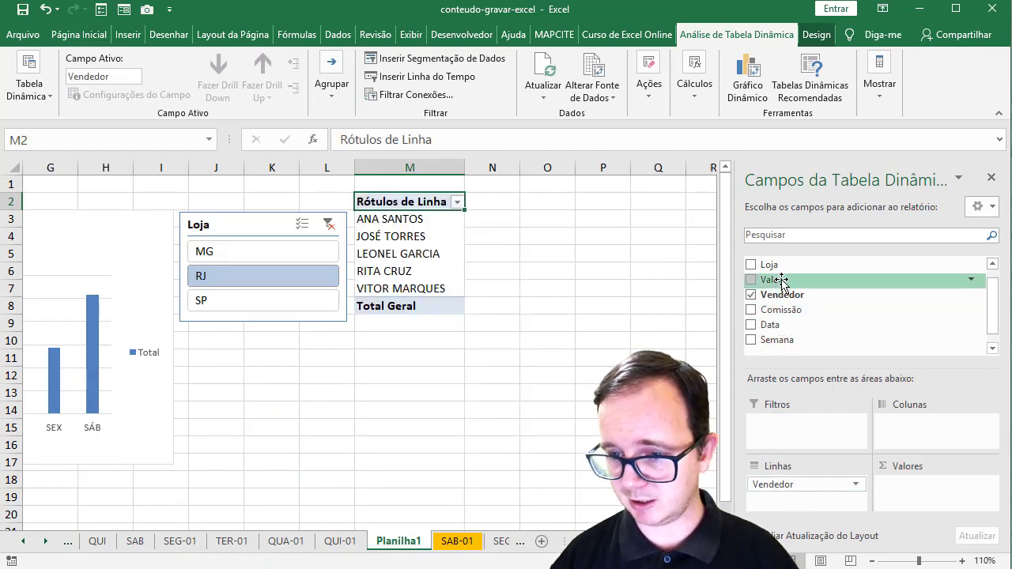
pyautogui.moveTo(778, 279); pyautogui.dragTo(907, 492)
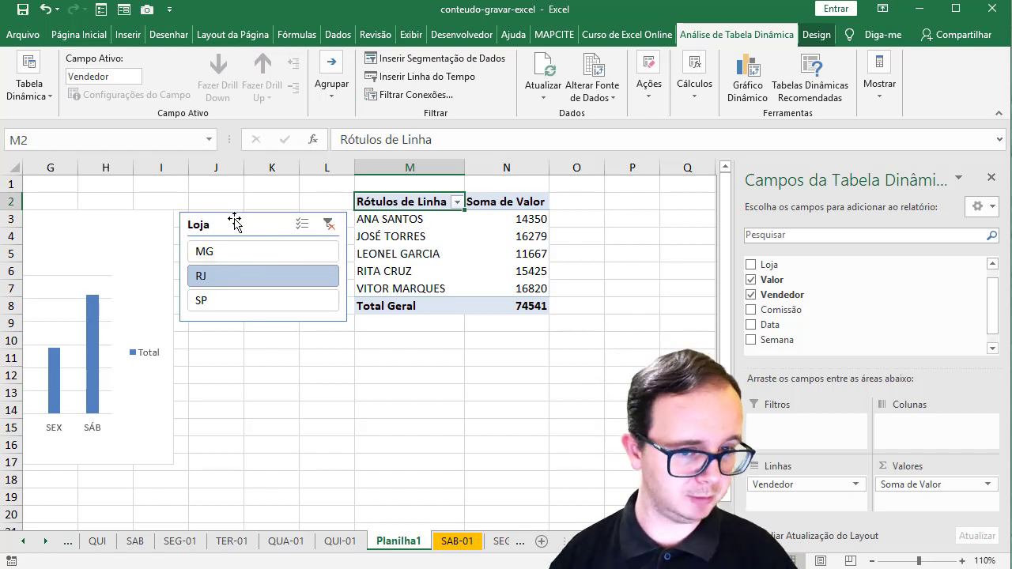
# In the Loja slicer's Report Connections, tick Tabela dinâmica2.
pyautogui.rightClick(234, 220)
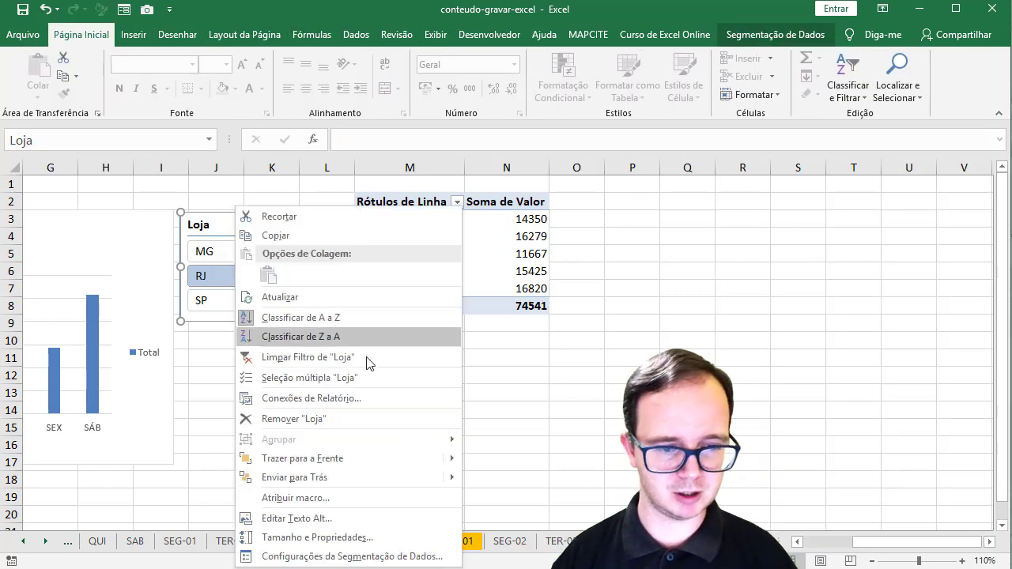
pyautogui.click(353, 406)
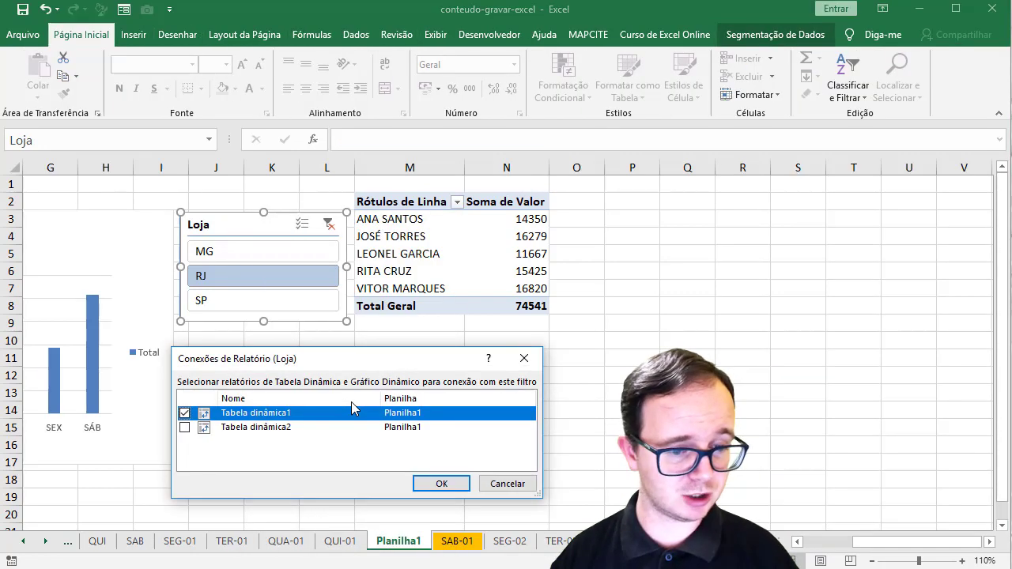
pyautogui.click(184, 427)
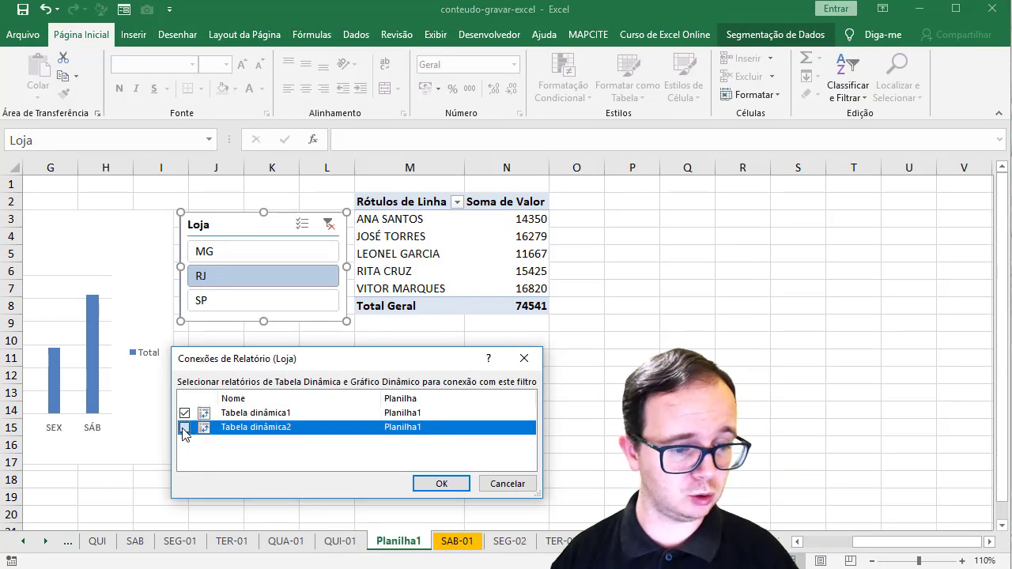
# Confirm the Loja slicer links both pivots, test MG, RJ and SP, and finish on SP.
pyautogui.click(436, 484)
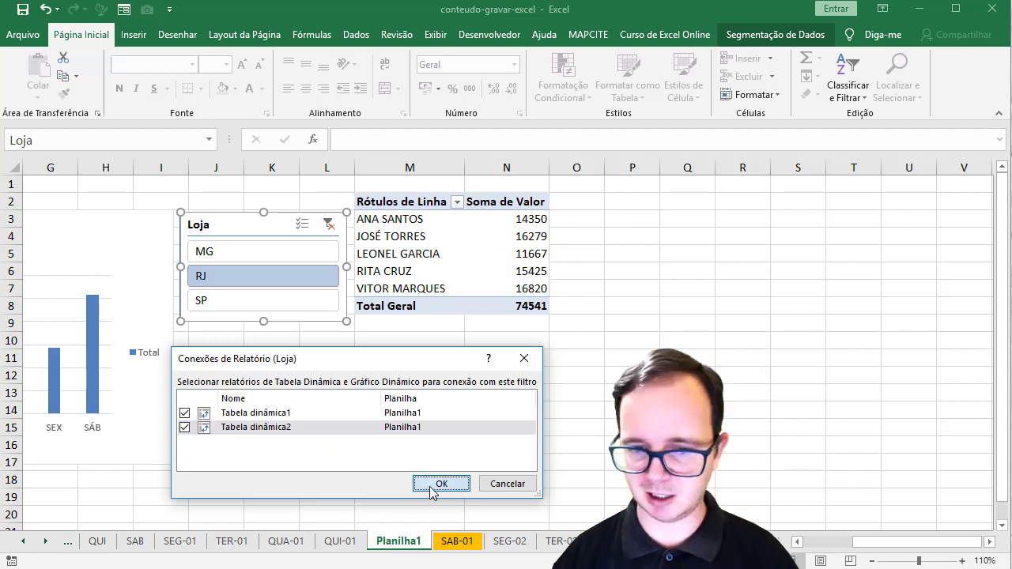
pyautogui.click(241, 255)
pyautogui.click(242, 275)
pyautogui.click(247, 299)
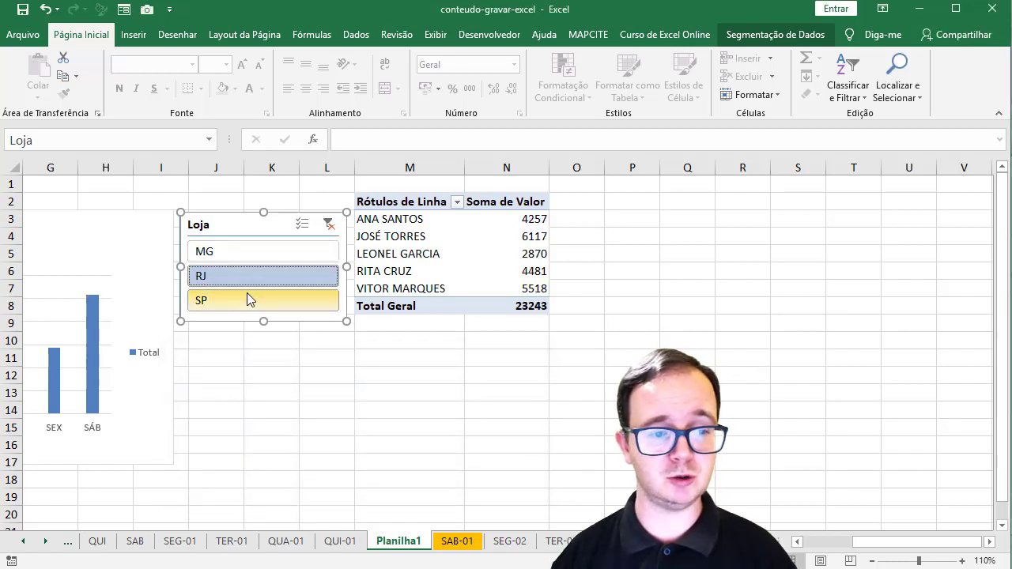
pyautogui.click(244, 255)
pyautogui.click(247, 276)
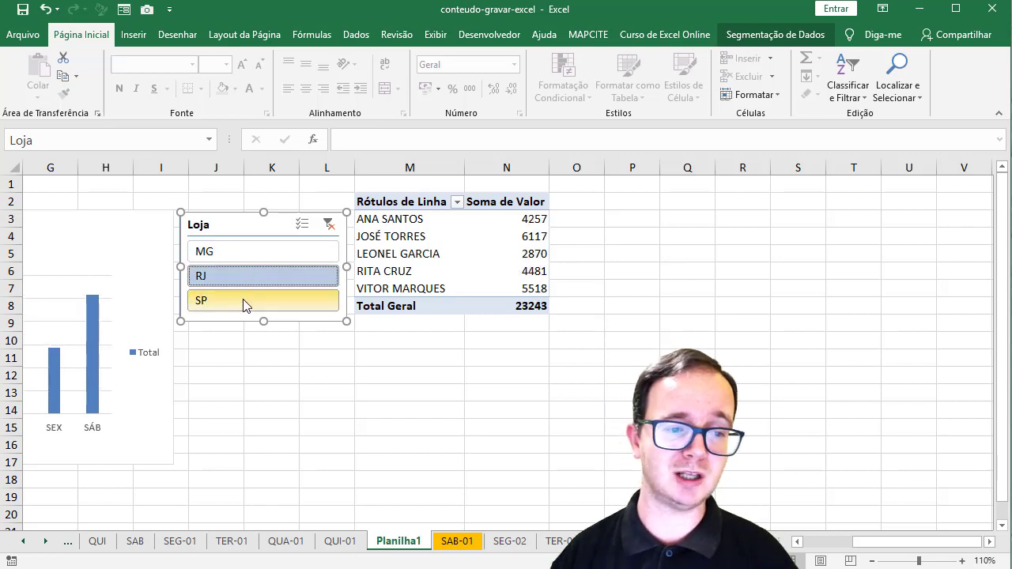
pyautogui.click(245, 300)
pyautogui.moveTo(858, 542); pyautogui.dragTo(798, 554)
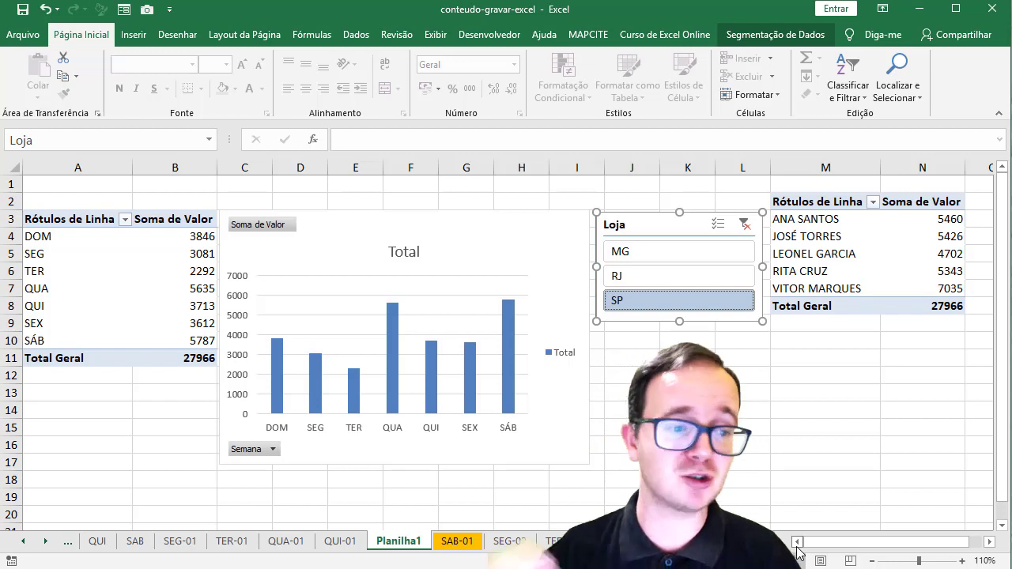
# Insert a clustered bar pivot chart from the vendor pivot table.
pyautogui.click(814, 219)
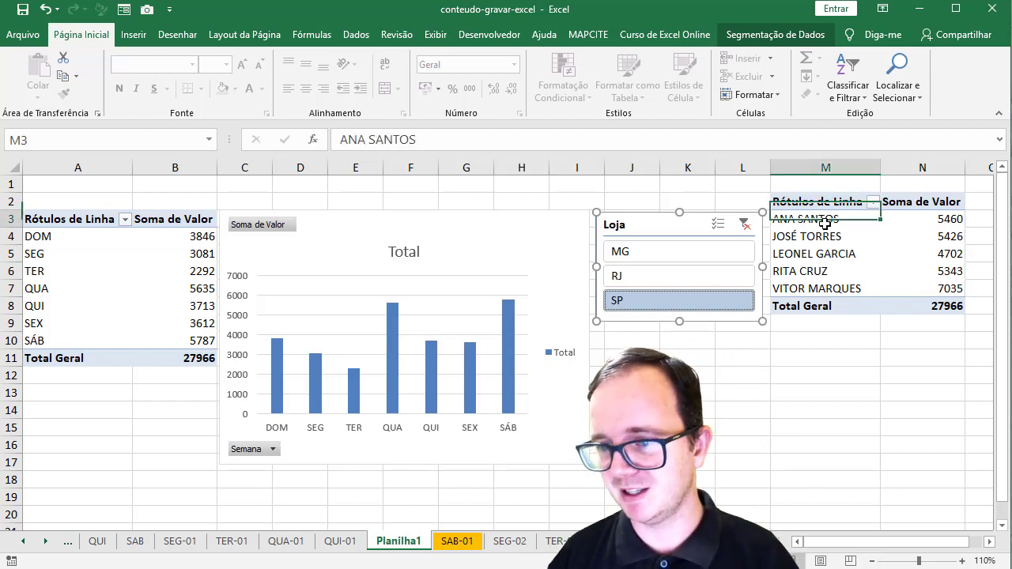
pyautogui.click(992, 178)
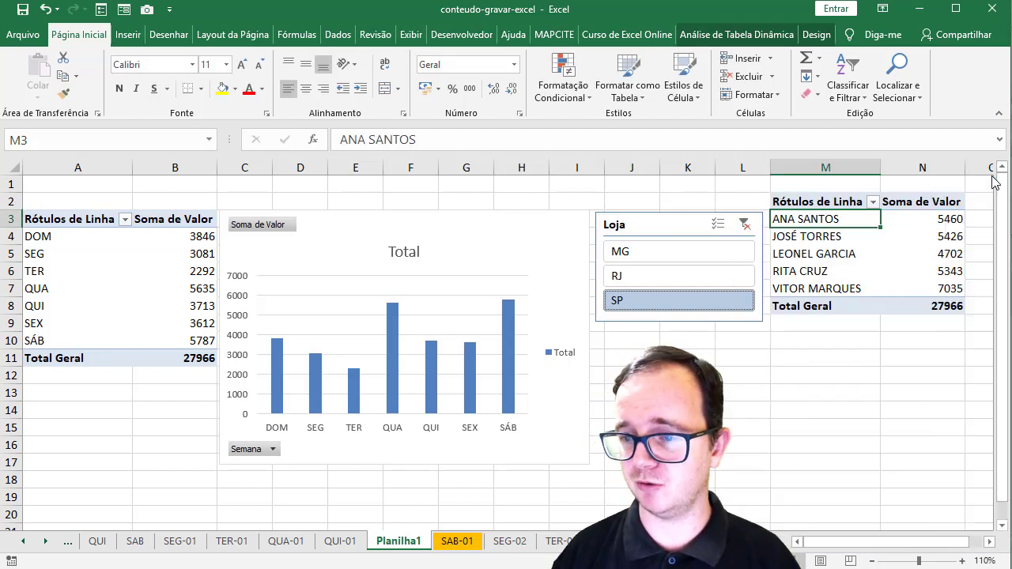
pyautogui.click(713, 36)
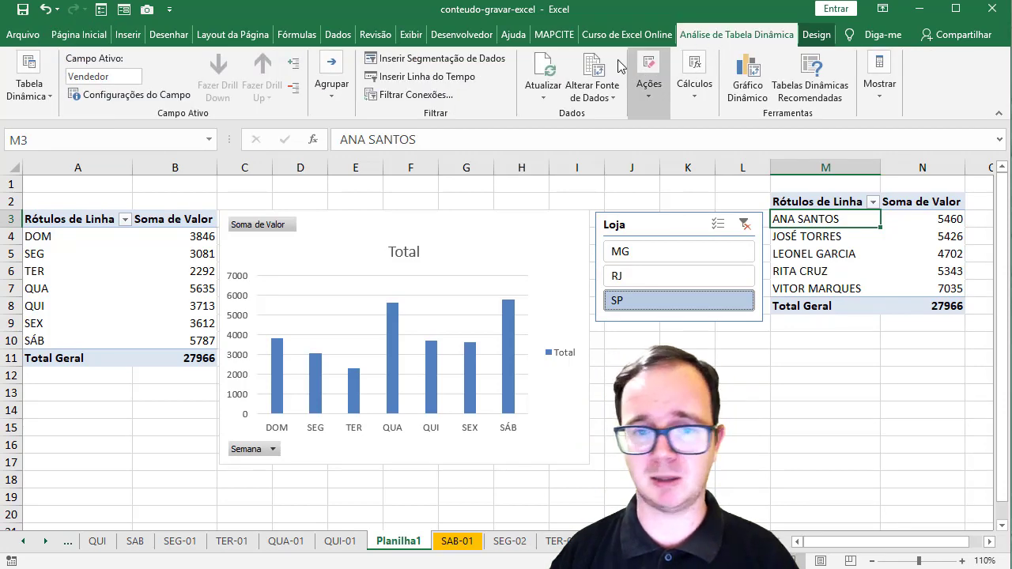
pyautogui.click(747, 83)
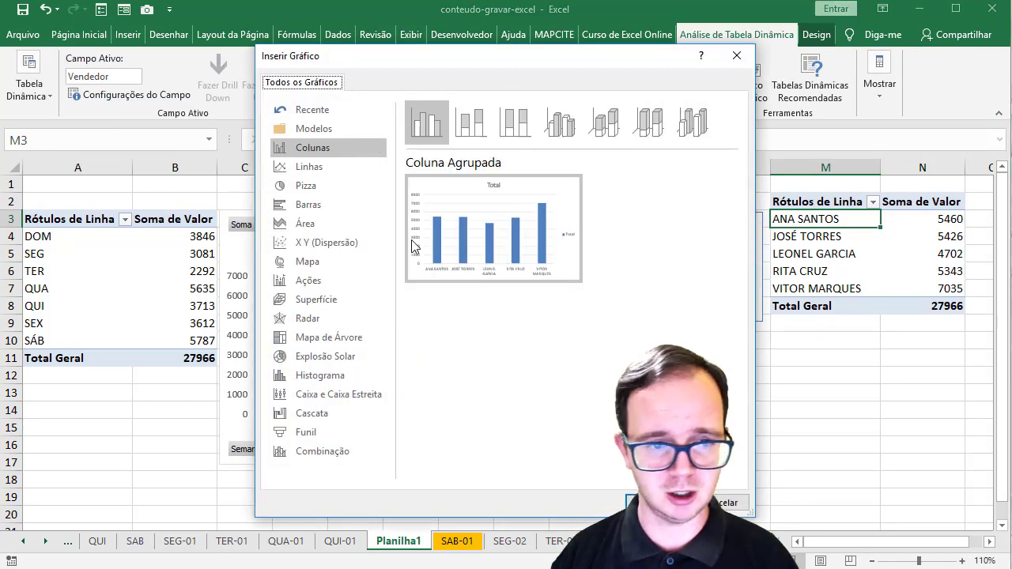
pyautogui.click(332, 205)
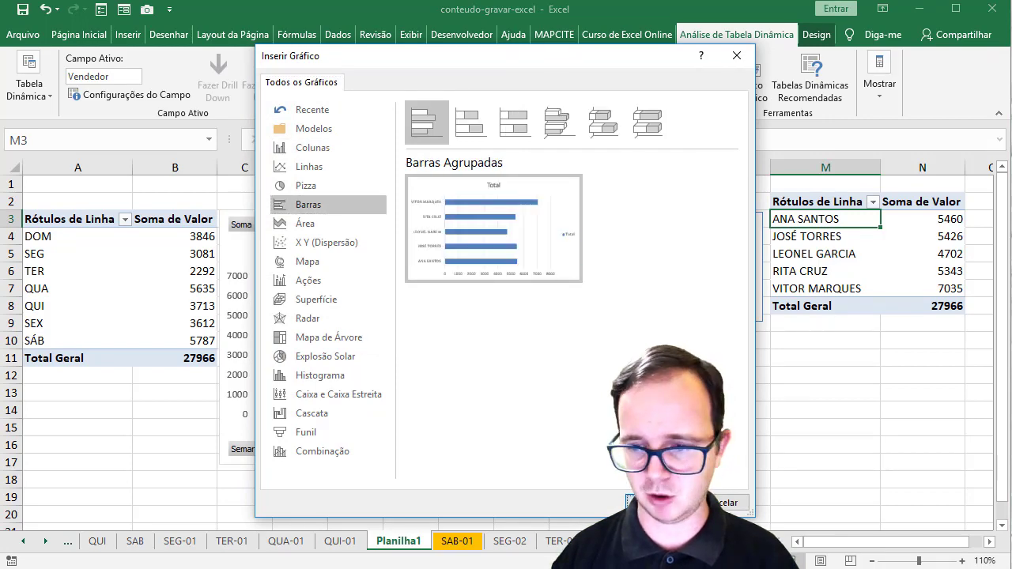
pyautogui.click(644, 503)
# Place the bar chart below the Loja slicer and add a new blank sheet, Planilha2.
pyautogui.moveTo(484, 234); pyautogui.dragTo(792, 337)
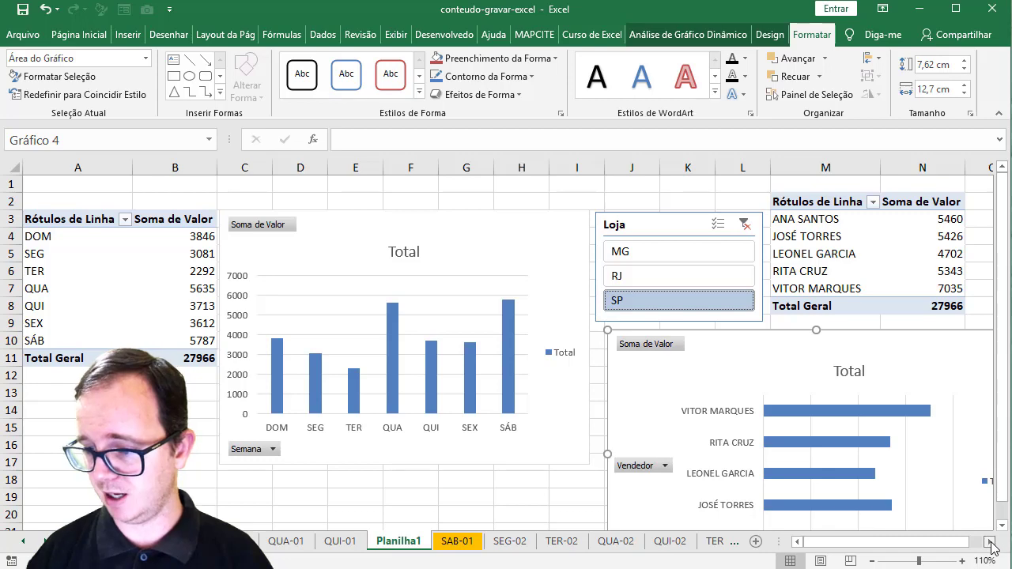
pyautogui.click(989, 541)
pyautogui.click(989, 542)
pyautogui.click(1003, 526)
pyautogui.click(1002, 525)
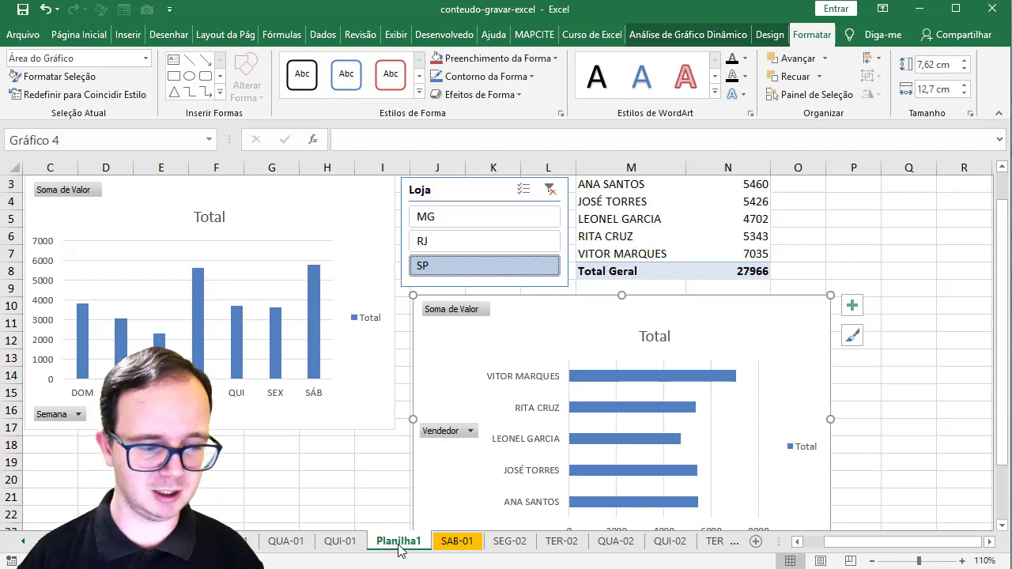
pyautogui.click(756, 543)
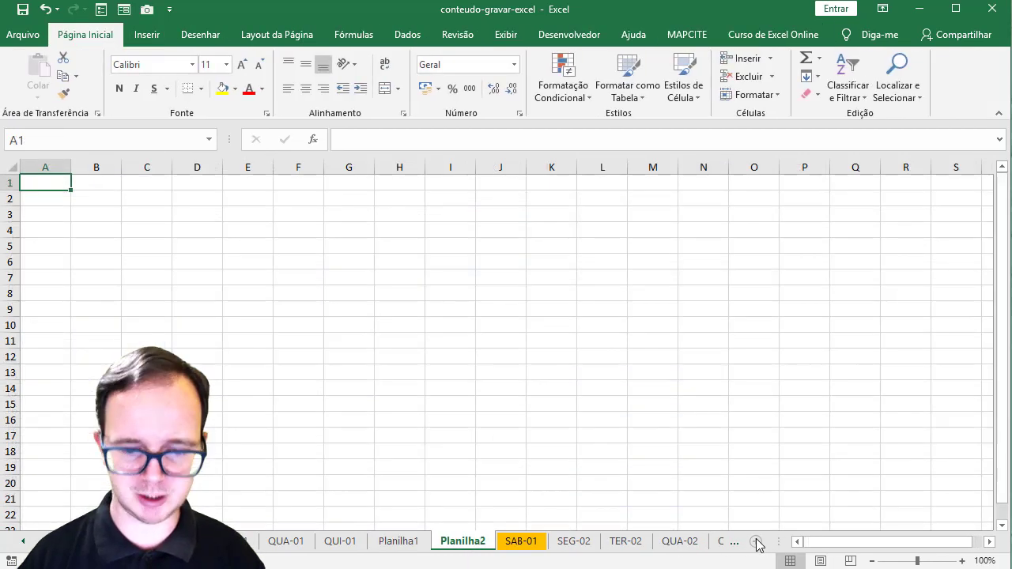
# Move the vendor bar chart from Planilha1 to cell B3 on Planilha2.
pyautogui.click(394, 543)
pyautogui.click(448, 344)
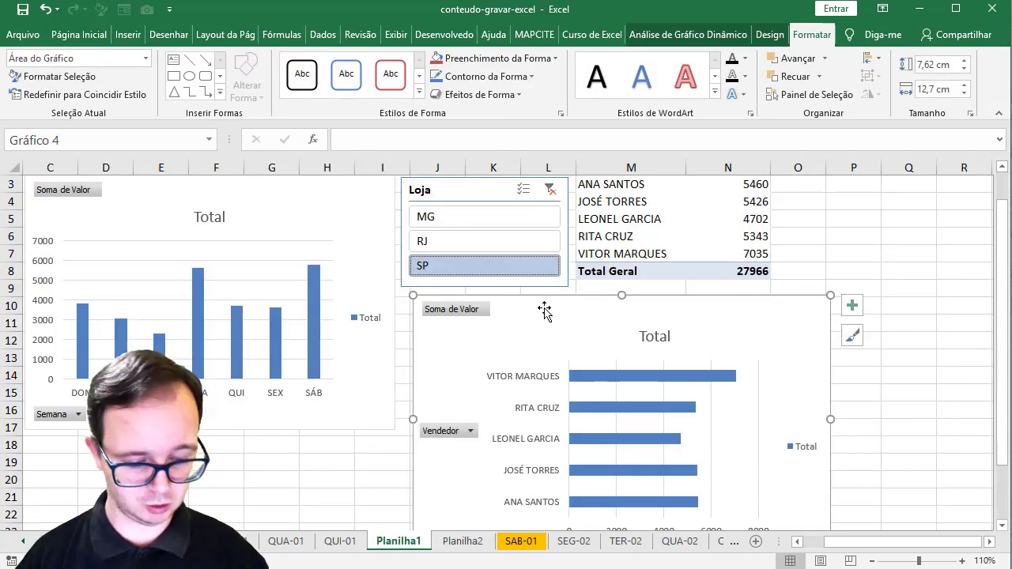
pyautogui.press('Delete')
pyautogui.click(463, 542)
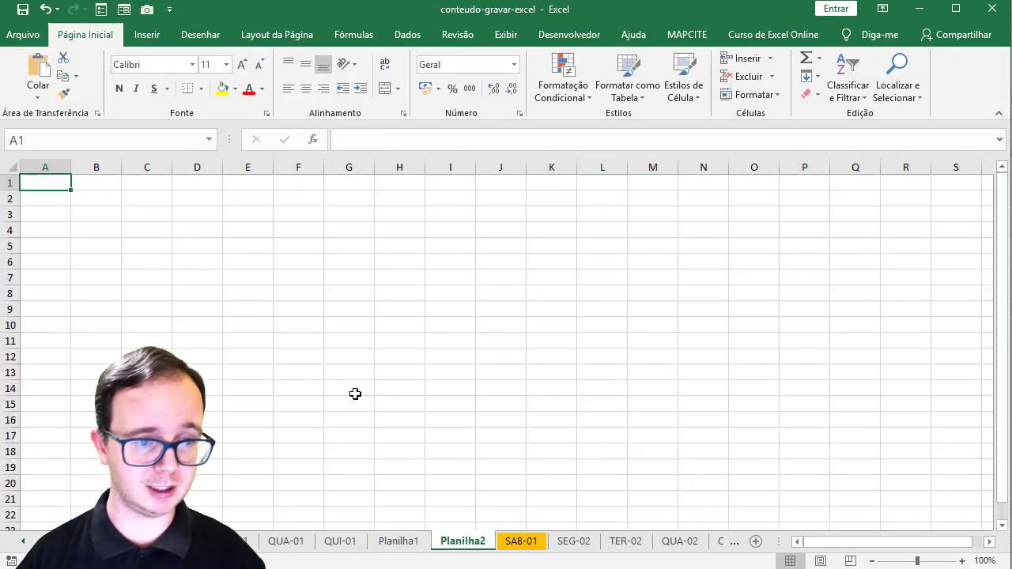
pyautogui.click(117, 215)
pyautogui.hotkey('ctrl', 'v')
# Move the weekday column chart from Planilha1 to cell K3 on Planilha2.
pyautogui.click(411, 545)
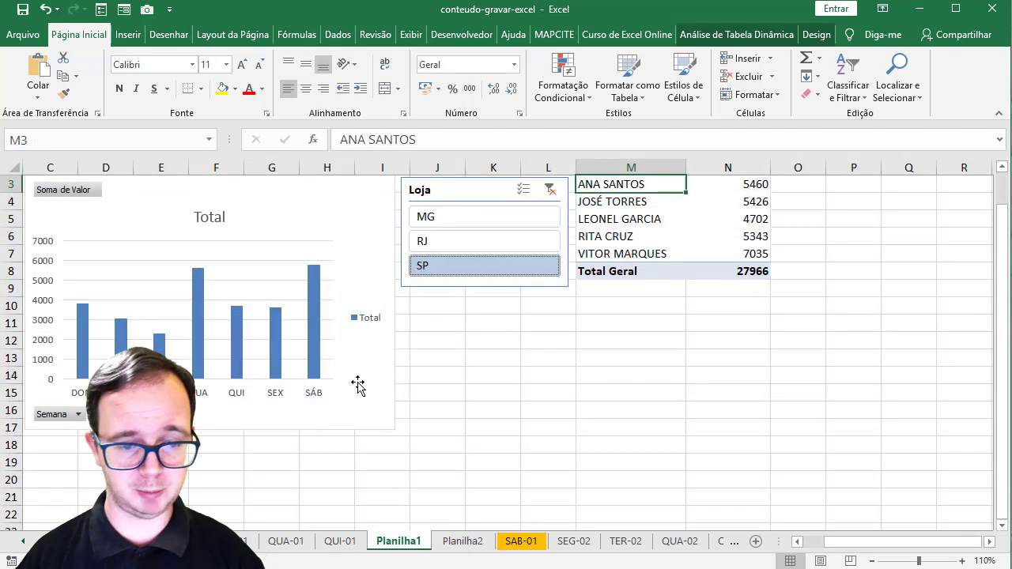
pyautogui.click(360, 384)
pyautogui.press('Delete')
pyautogui.click(452, 541)
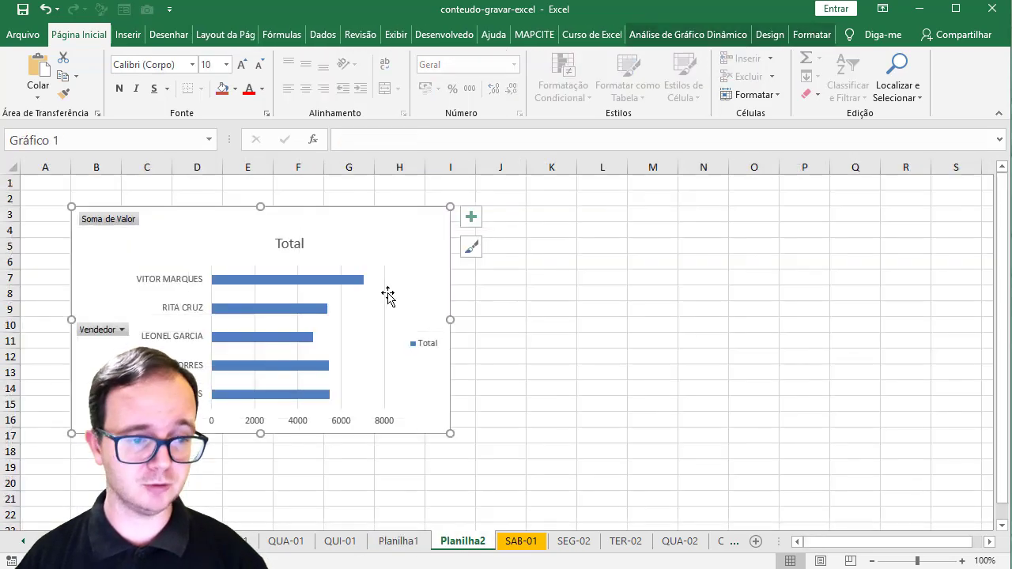
pyautogui.click(540, 215)
pyautogui.hotkey('ctrl', 'v')
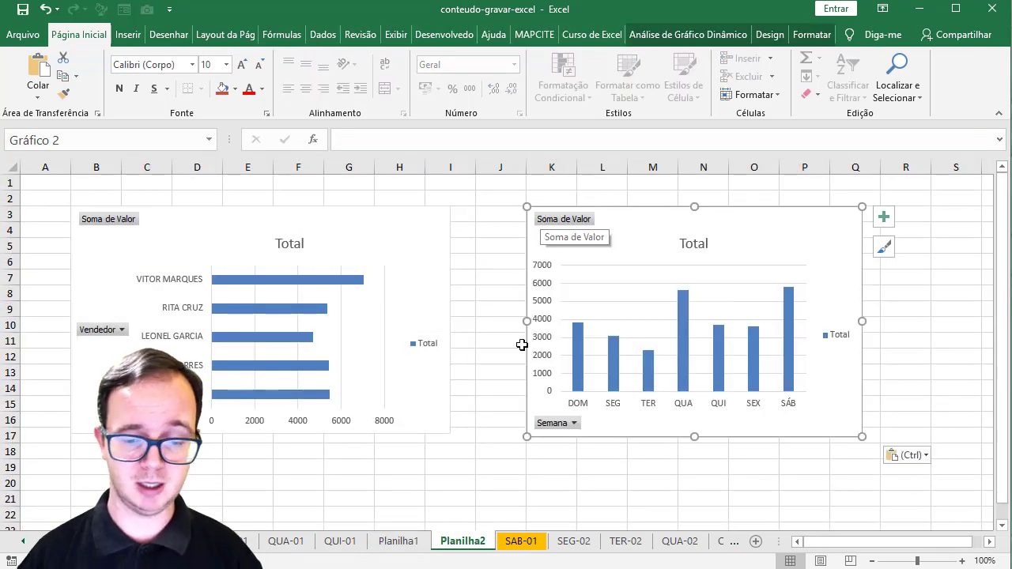
# Move the Loja slicer to J3 on Planilha2 and shorten the weekday chart below it.
pyautogui.click(407, 540)
pyautogui.click(484, 189)
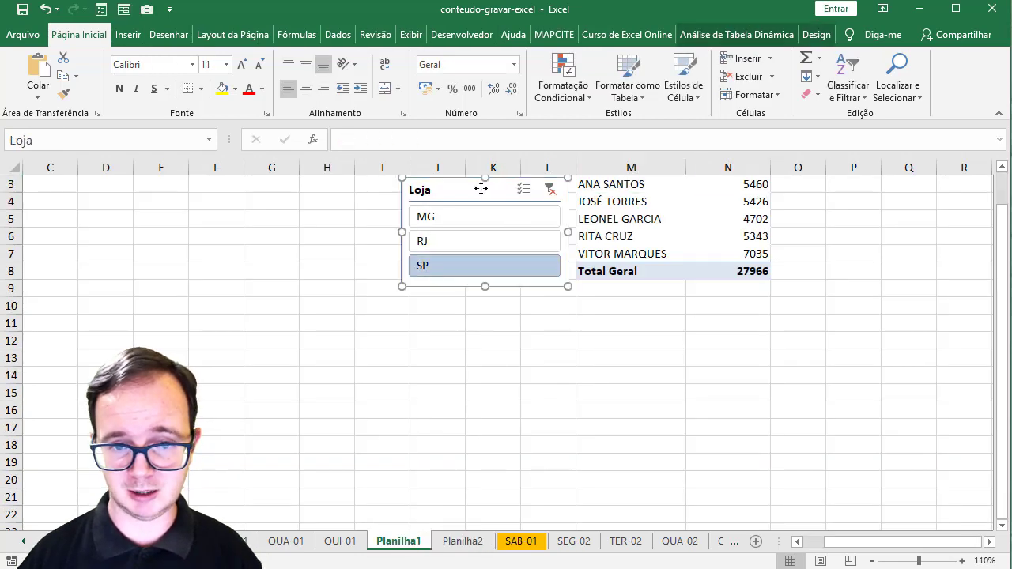
pyautogui.press('Delete')
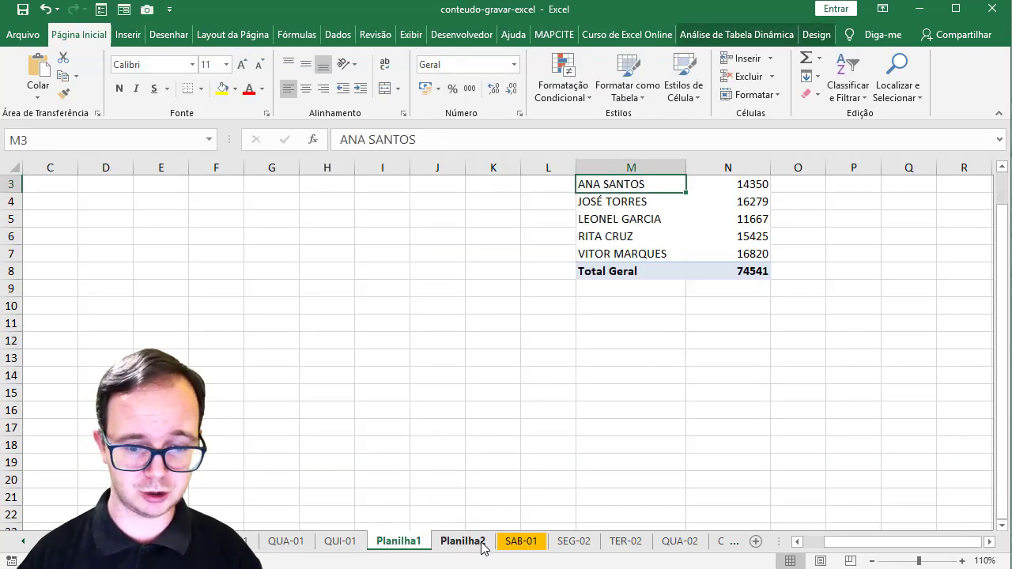
pyautogui.click(463, 540)
pyautogui.click(477, 218)
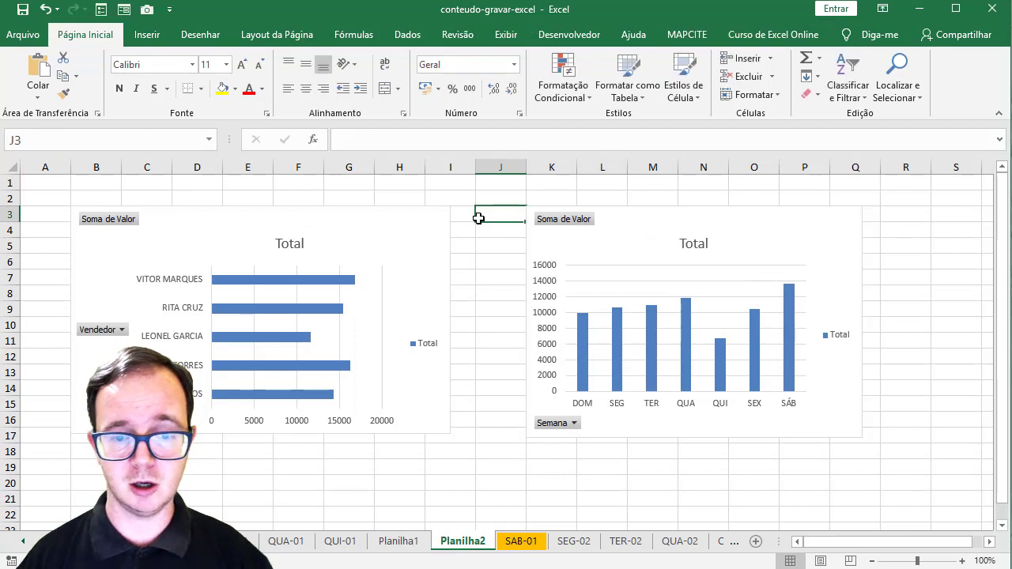
pyautogui.hotkey('ctrl', 'v')
pyautogui.moveTo(691, 207)
pyautogui.mouseDown()
pyautogui.moveTo(741, 271)
pyautogui.moveTo(694, 327)
pyautogui.mouseUp()
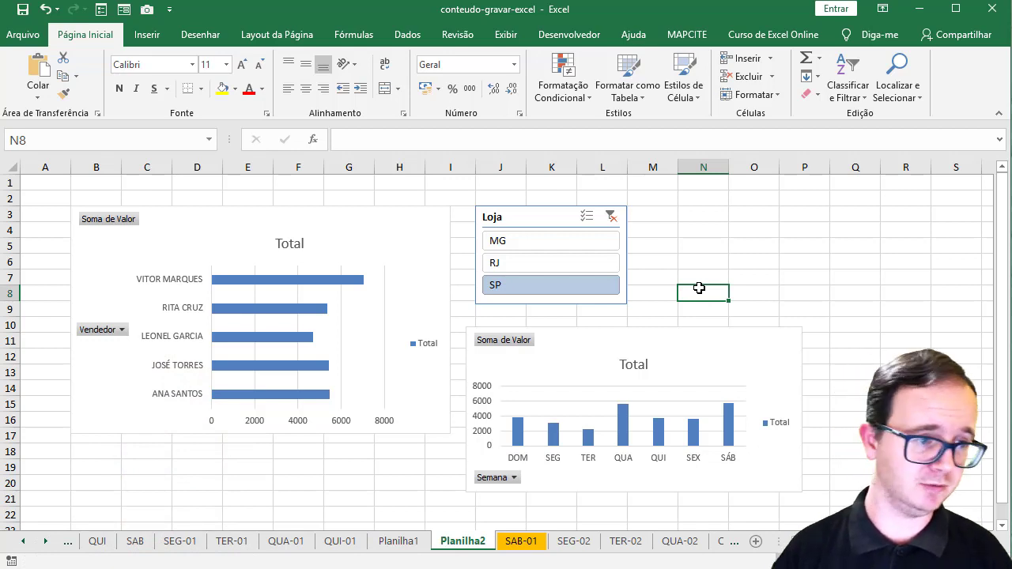
# Hide gridlines on Planilha2 and nudge the vendor bar chart slightly down.
pyautogui.click(17, 165)
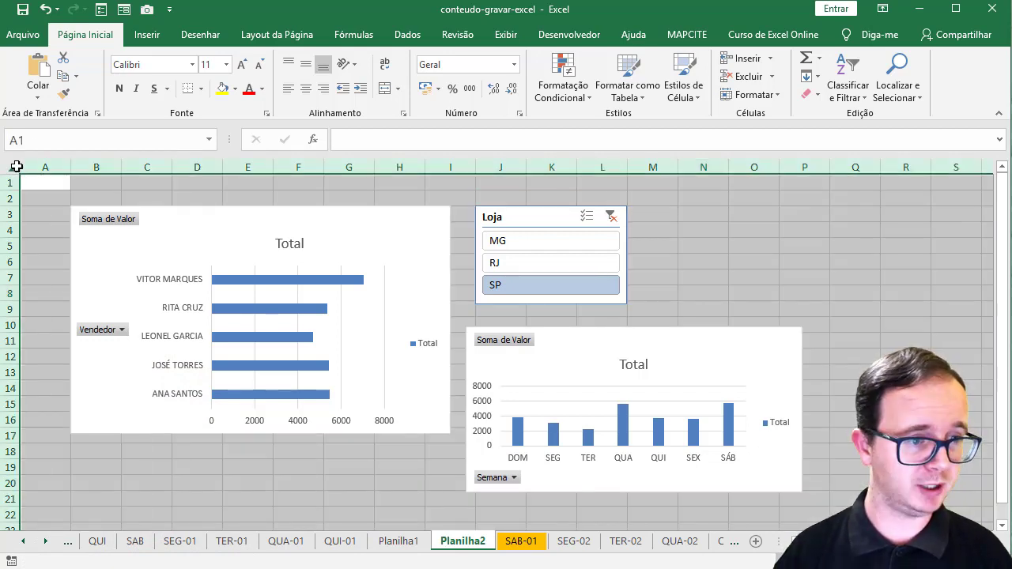
pyautogui.click(506, 35)
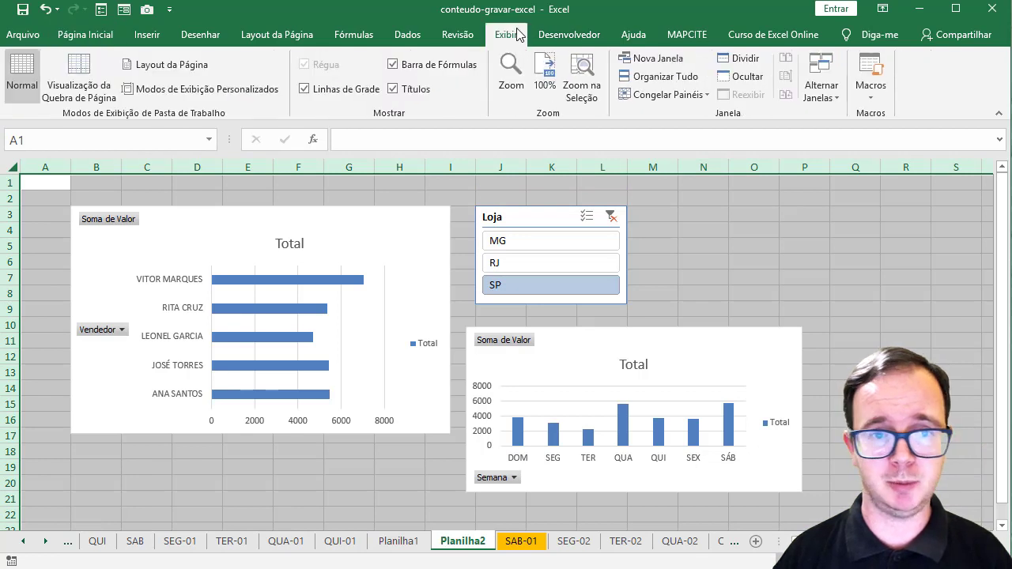
pyautogui.click(307, 88)
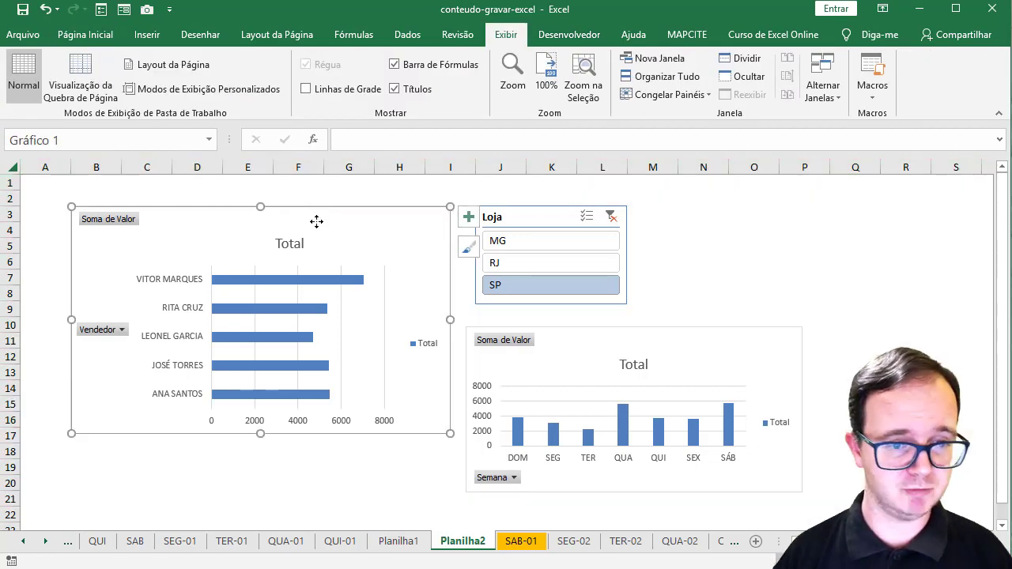
pyautogui.moveTo(317, 211); pyautogui.dragTo(314, 258)
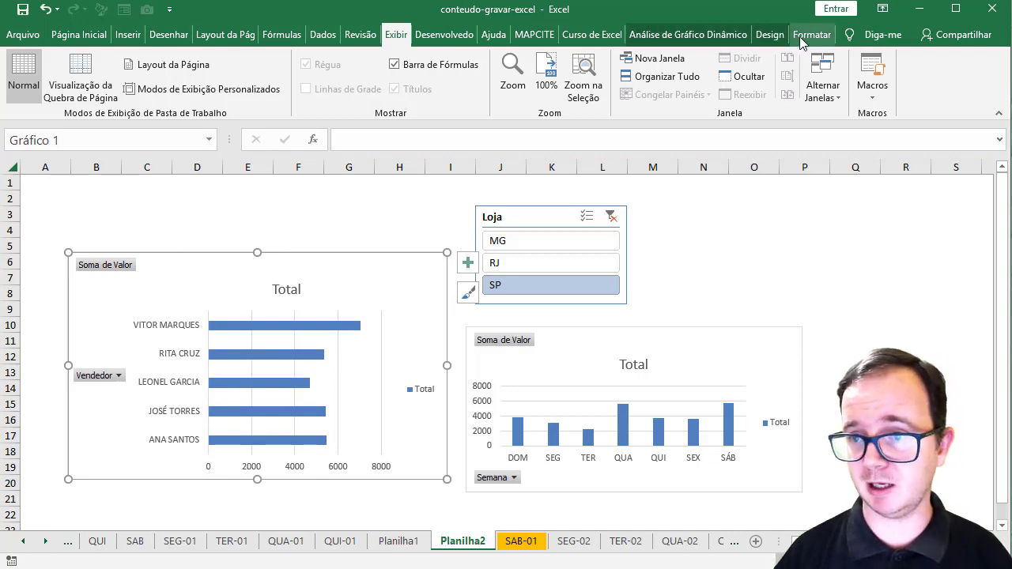
# Hide all field buttons on both pivot charts and move the Loja slicer toward column B.
pyautogui.click(811, 35)
pyautogui.click(729, 36)
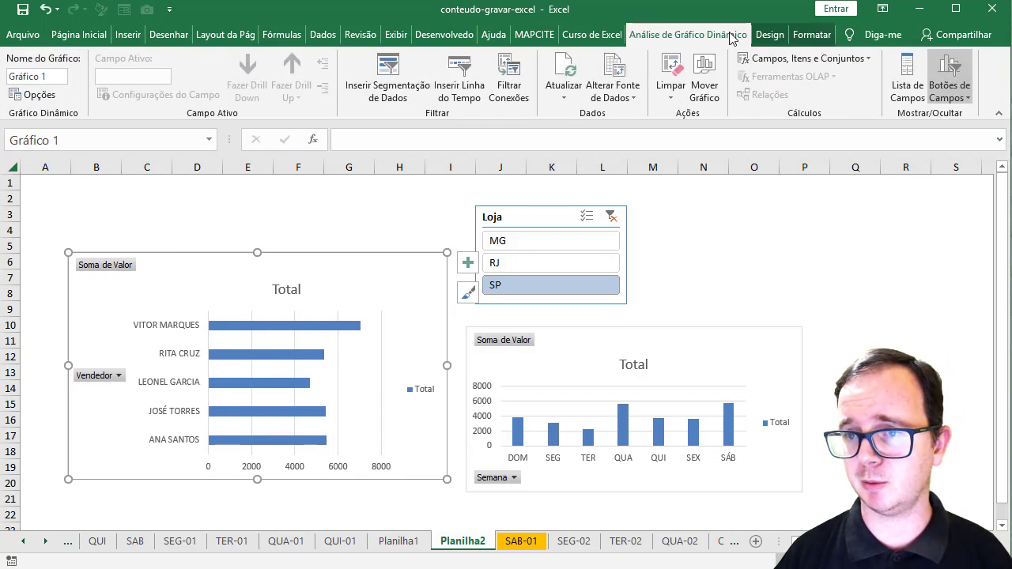
pyautogui.click(956, 102)
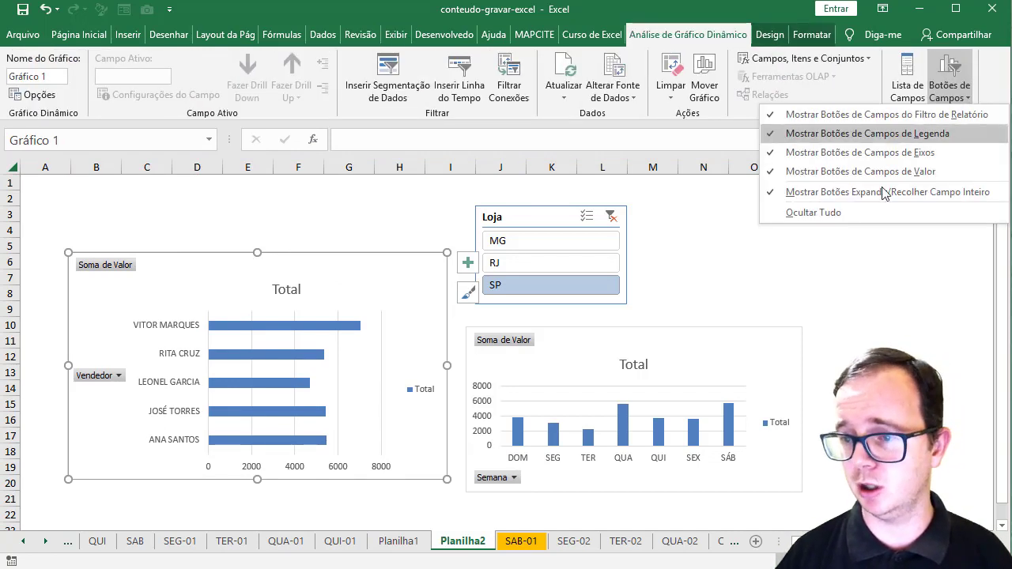
pyautogui.click(863, 218)
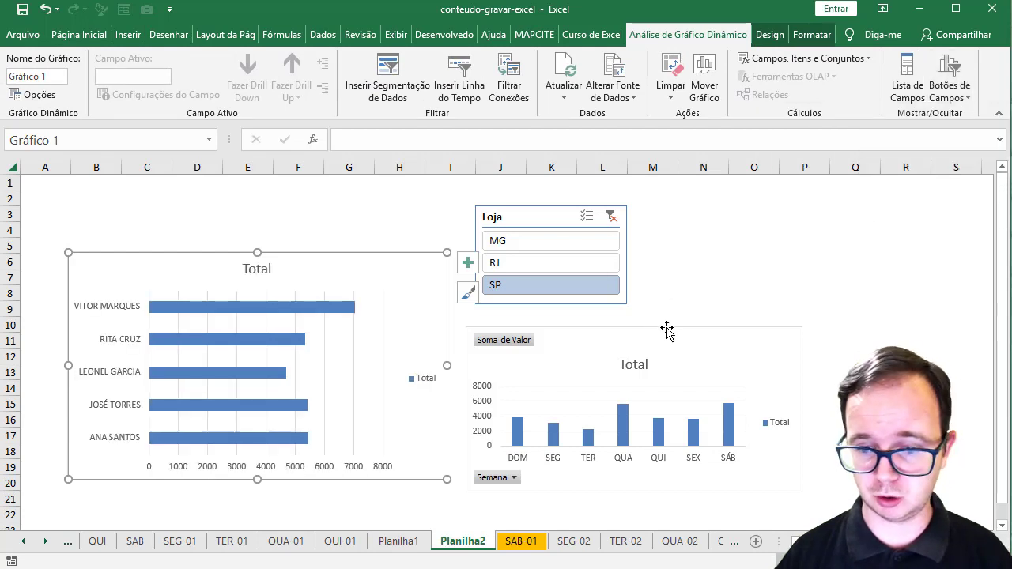
pyautogui.click(667, 330)
pyautogui.click(942, 83)
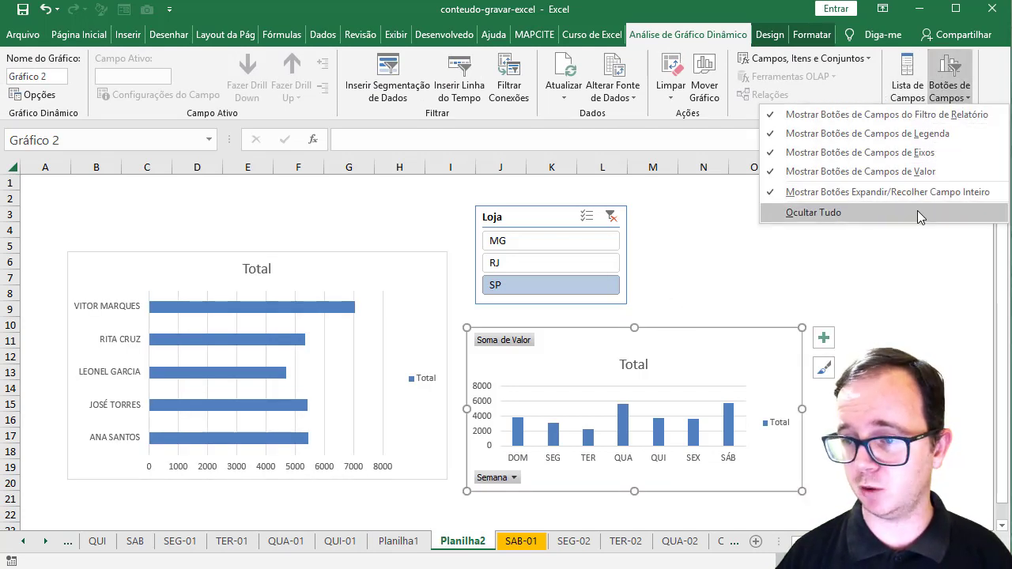
pyautogui.click(799, 212)
pyautogui.moveTo(548, 216)
pyautogui.mouseDown()
pyautogui.moveTo(136, 219)
pyautogui.moveTo(149, 207)
pyautogui.mouseUp()
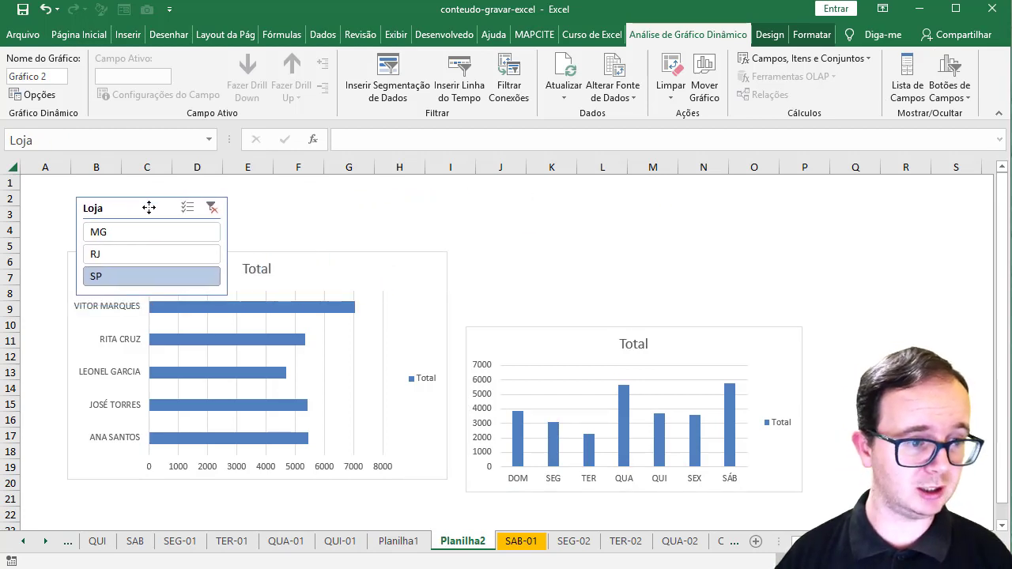
# Lay out the Loja slicer's MG, RJ, SP buttons in 3 columns as one compact row.
pyautogui.click(759, 35)
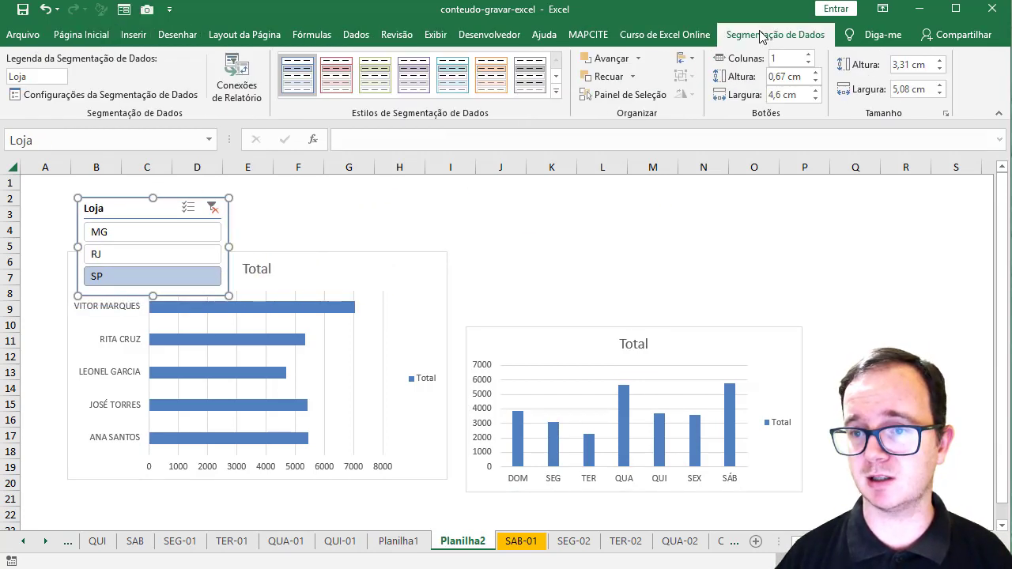
pyautogui.click(809, 53)
pyautogui.click(809, 53)
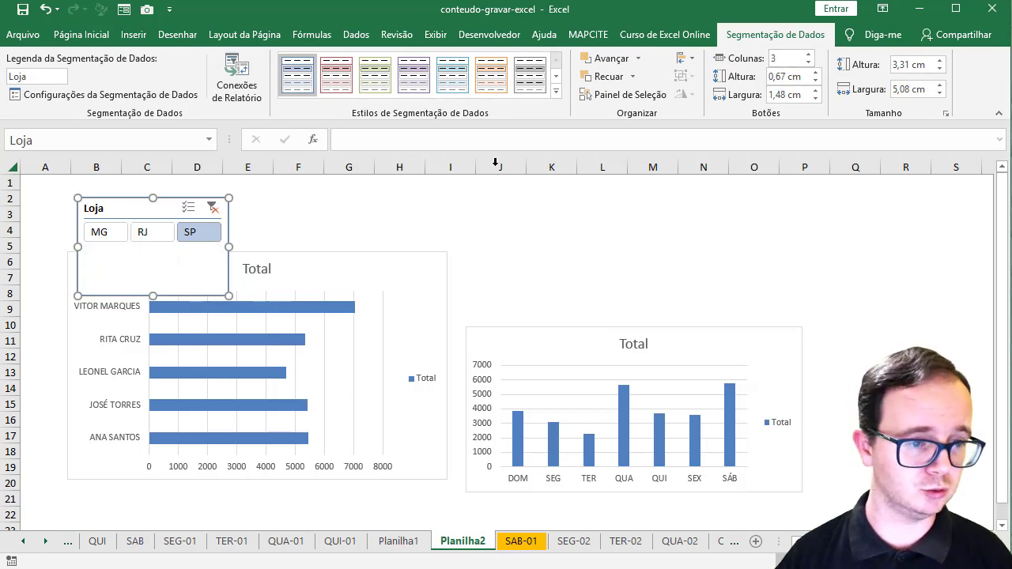
pyautogui.moveTo(230, 249); pyautogui.dragTo(261, 249)
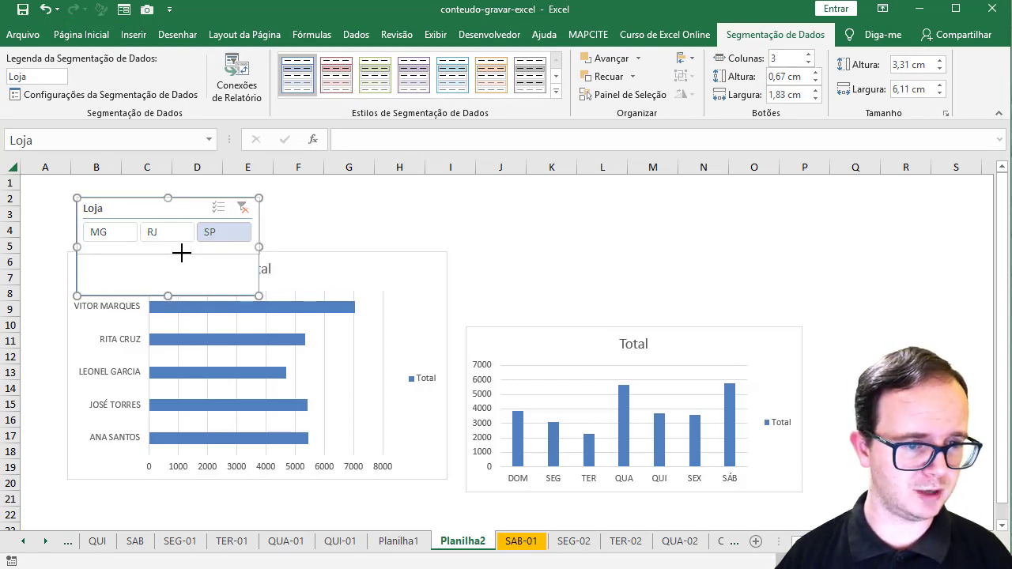
pyautogui.moveTo(169, 294); pyautogui.dragTo(169, 247)
pyautogui.moveTo(167, 209); pyautogui.dragTo(160, 204)
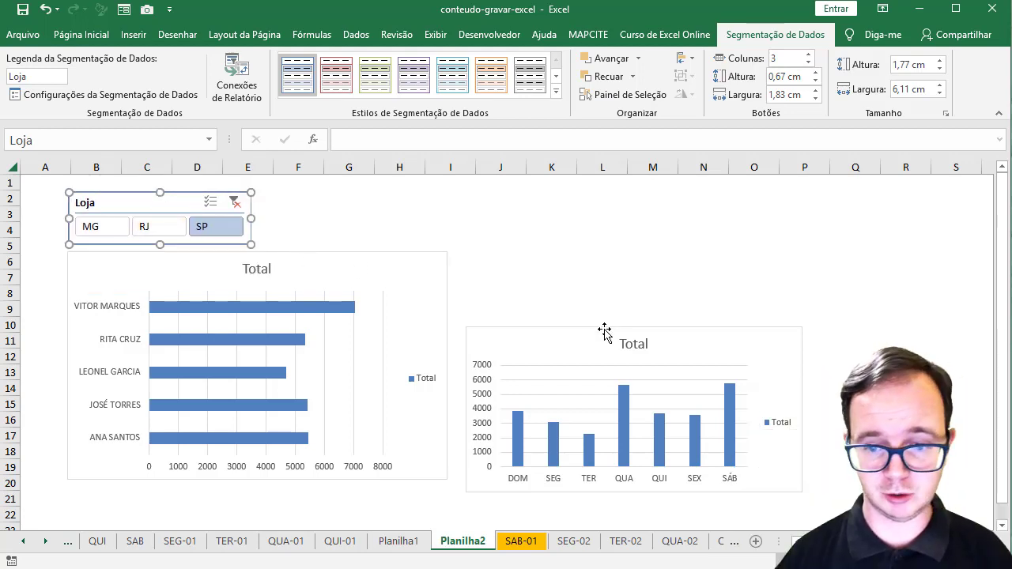
# Align the weekday chart and strip the vendor chart's legend, value axis and gridlines, shrinking it.
pyautogui.moveTo(604, 332); pyautogui.dragTo(593, 258)
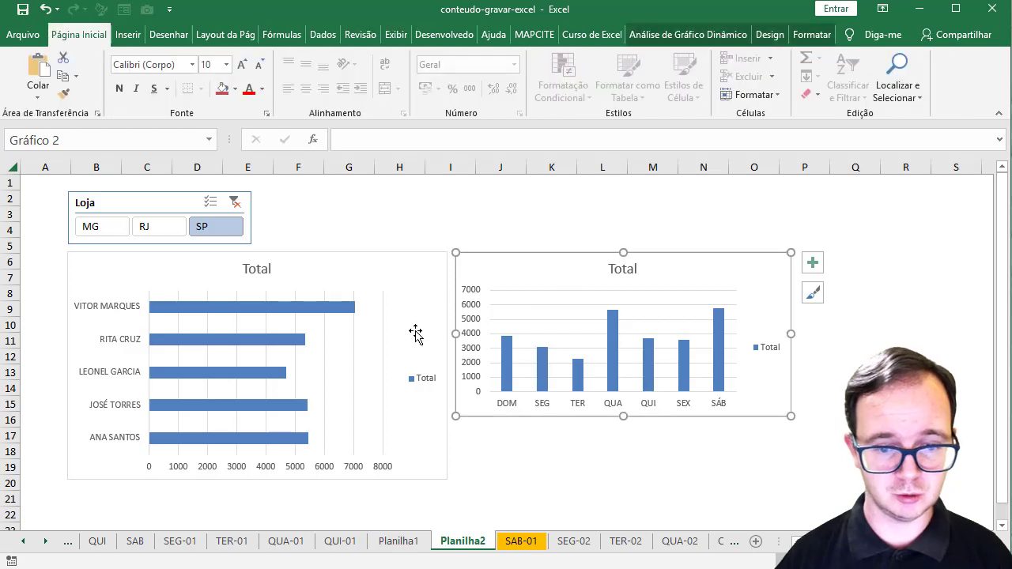
pyautogui.click(423, 380)
pyautogui.press('Delete')
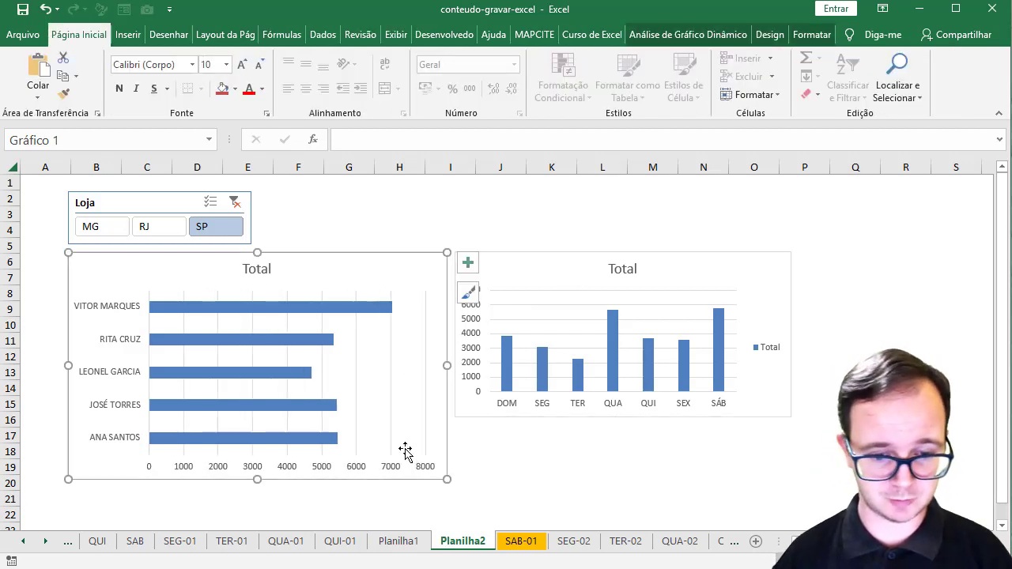
pyautogui.click(425, 470)
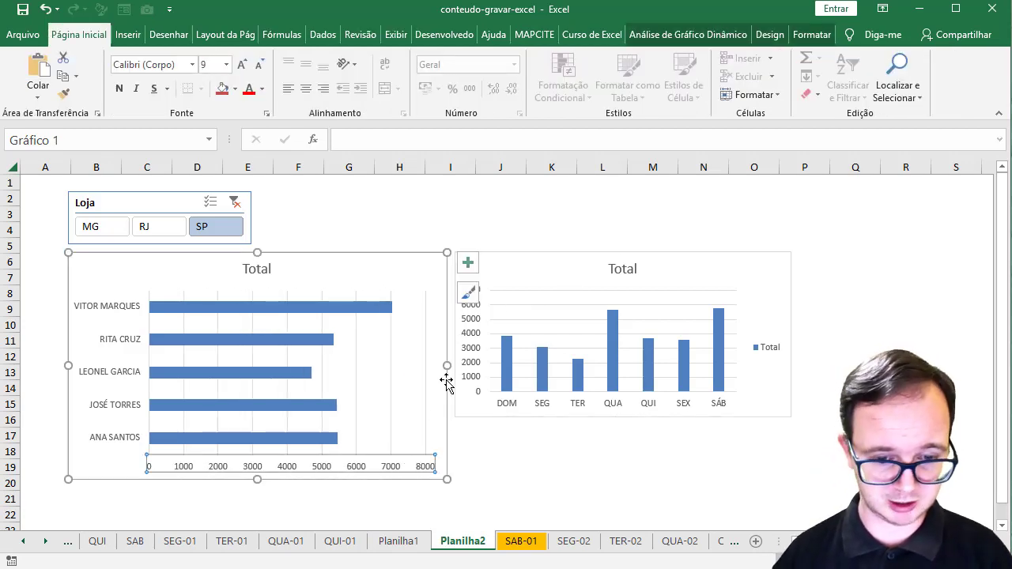
pyautogui.press('Delete')
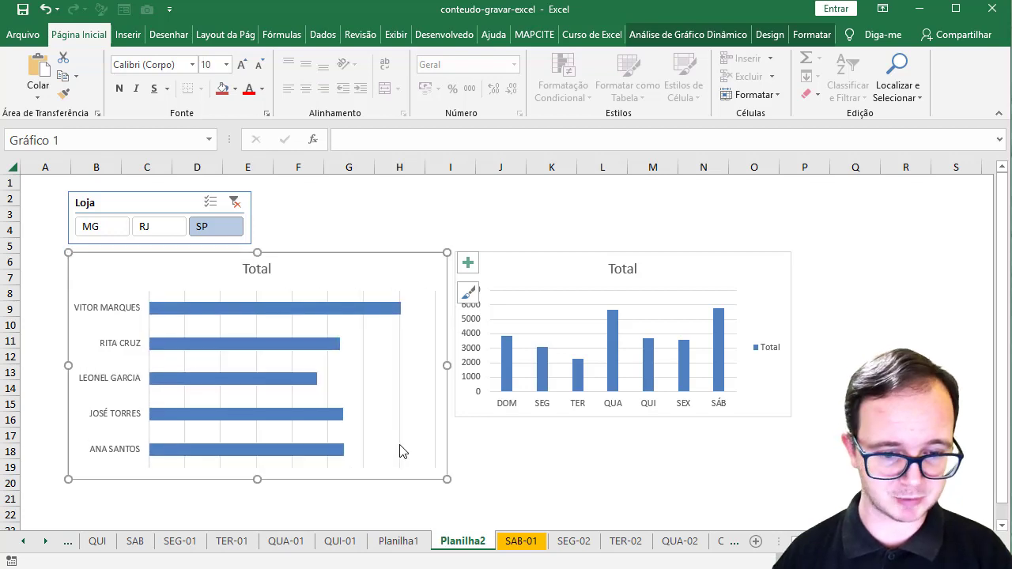
pyautogui.click(400, 450)
pyautogui.press('Delete')
pyautogui.moveTo(447, 366); pyautogui.dragTo(391, 366)
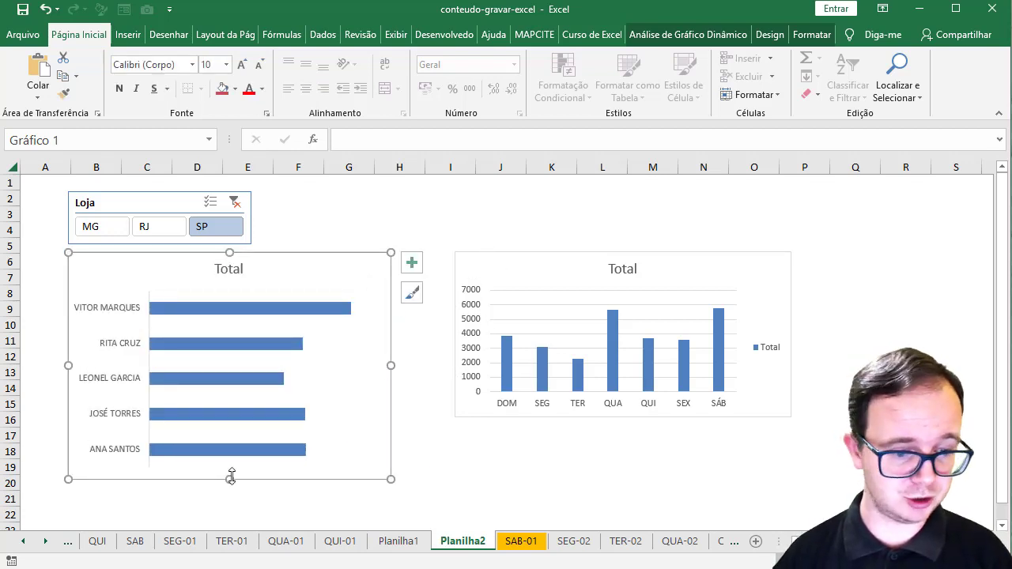
pyautogui.moveTo(231, 475); pyautogui.dragTo(230, 443)
# Set the weekday chart beside the vendor chart, make it taller, and delete its legend and gridlines.
pyautogui.moveTo(462, 261); pyautogui.dragTo(409, 254)
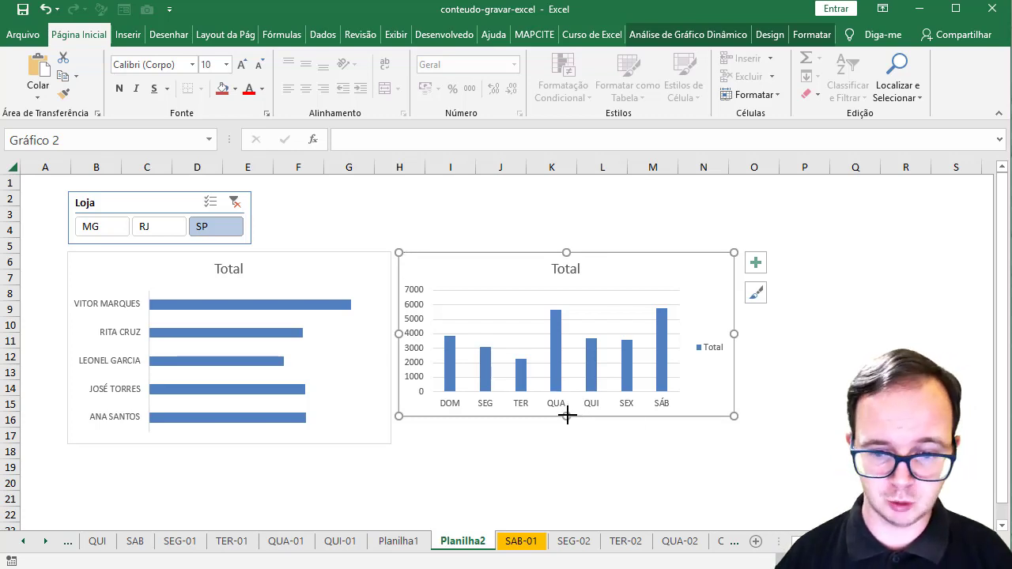
pyautogui.moveTo(567, 416); pyautogui.dragTo(566, 444)
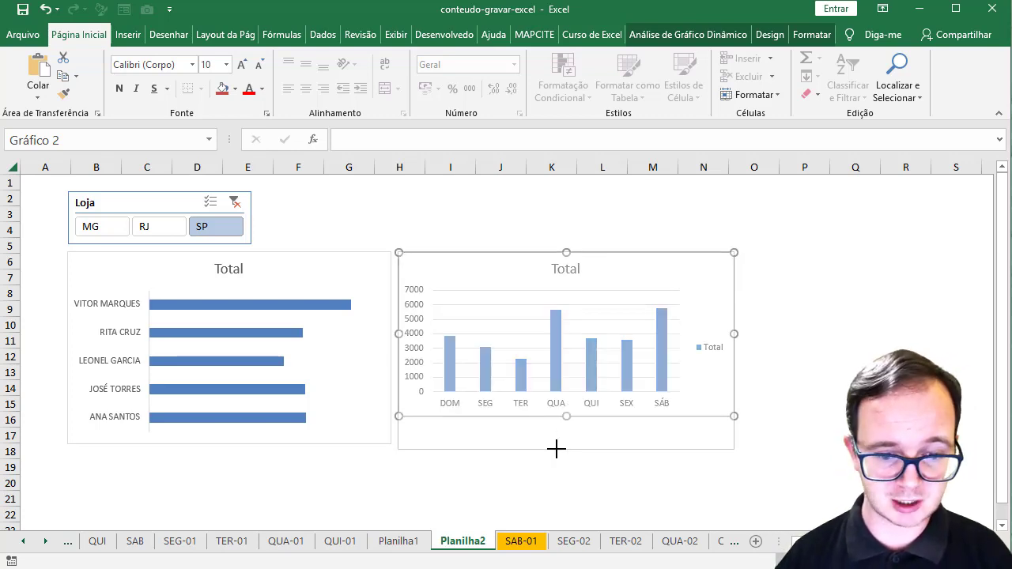
pyautogui.click(721, 364)
pyautogui.press('Delete')
pyautogui.click(511, 345)
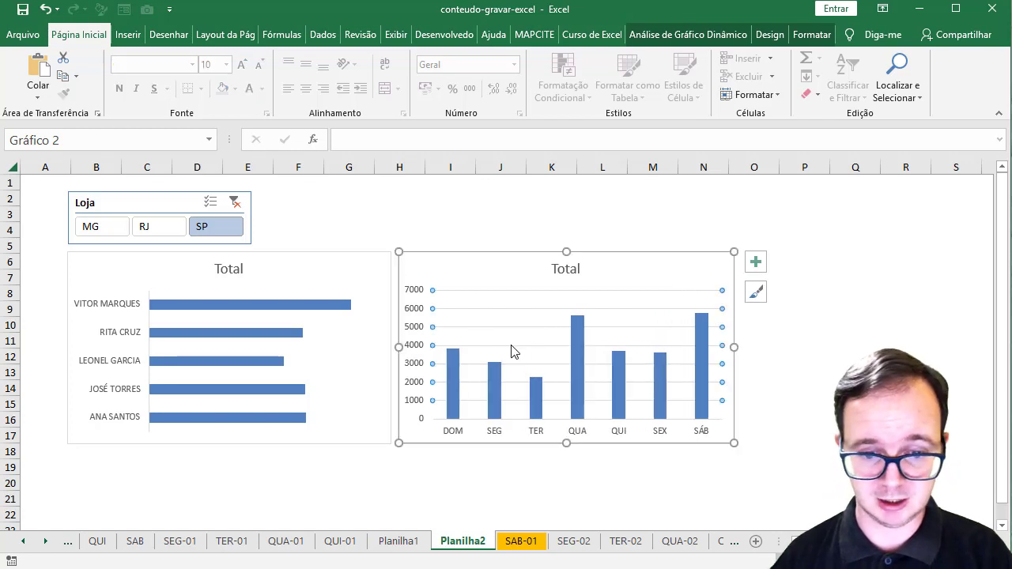
pyautogui.press('Delete')
pyautogui.press('Delete')
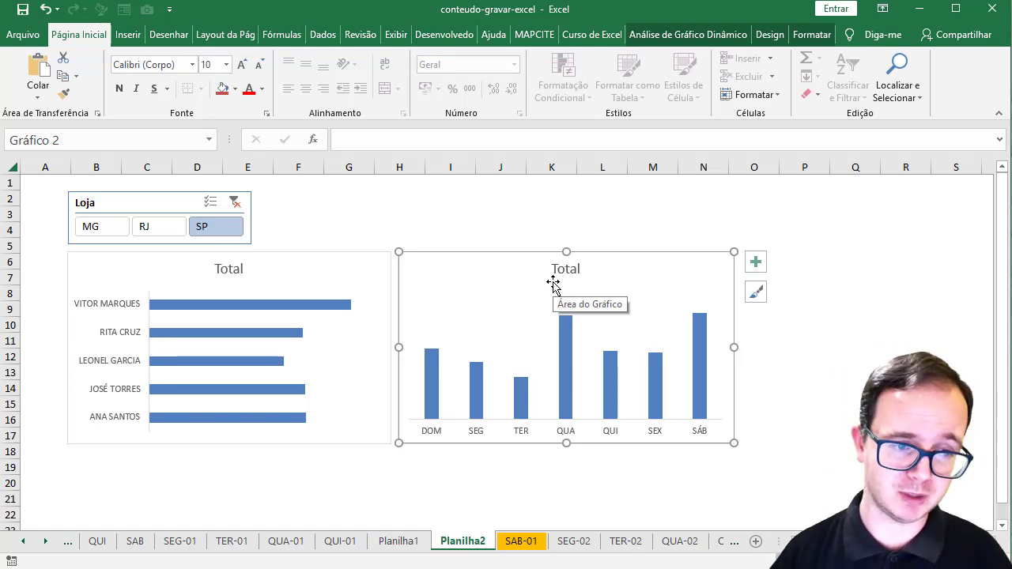
# Select the vendor chart's title text for replacing.
pyautogui.click(473, 240)
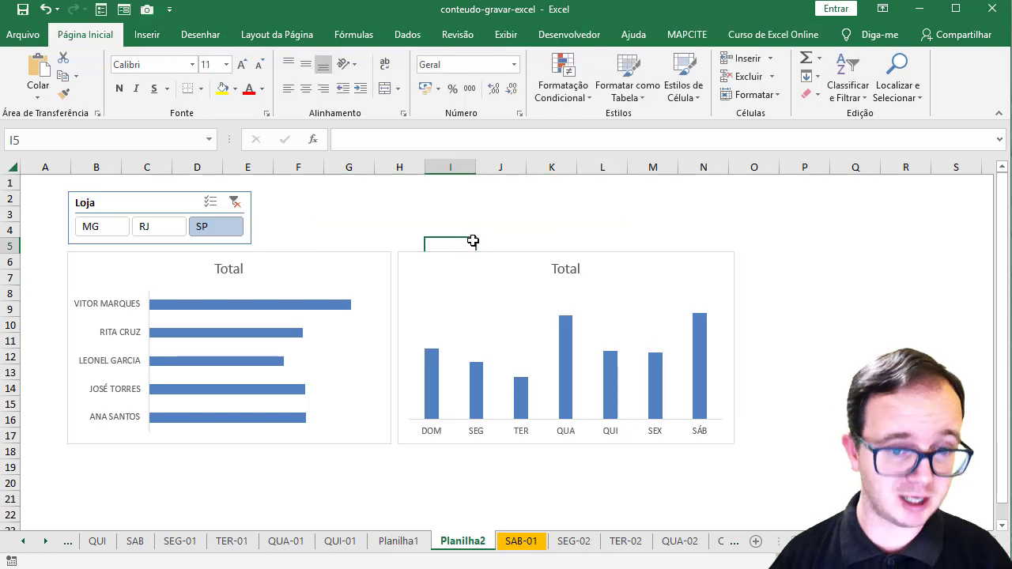
pyautogui.click(227, 273)
pyautogui.doubleClick(228, 271)
# Retitle the vendor chart 'Desempenho dos Vendedores'.
pyautogui.write('dES')
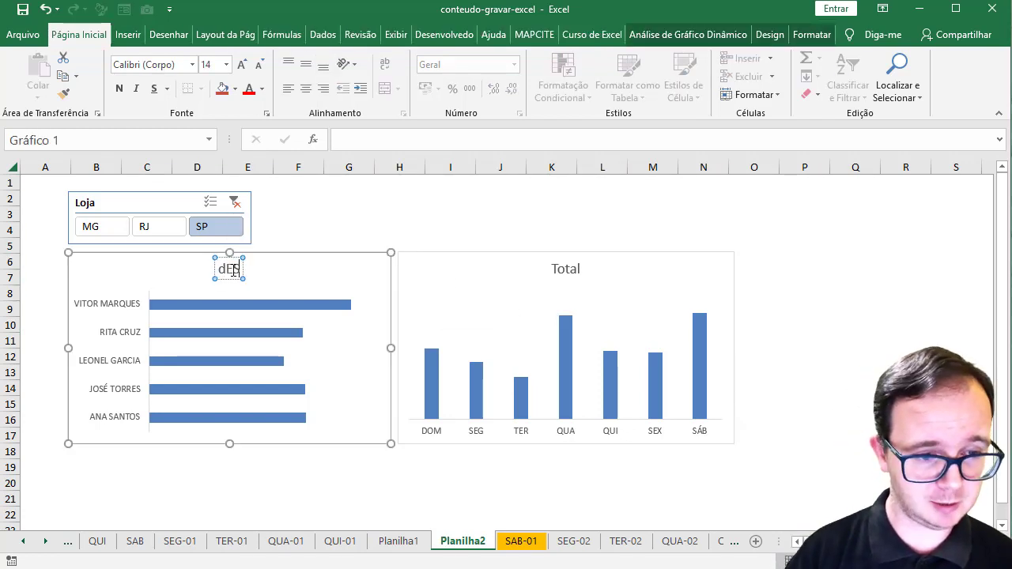
pyautogui.press('BackSpace')
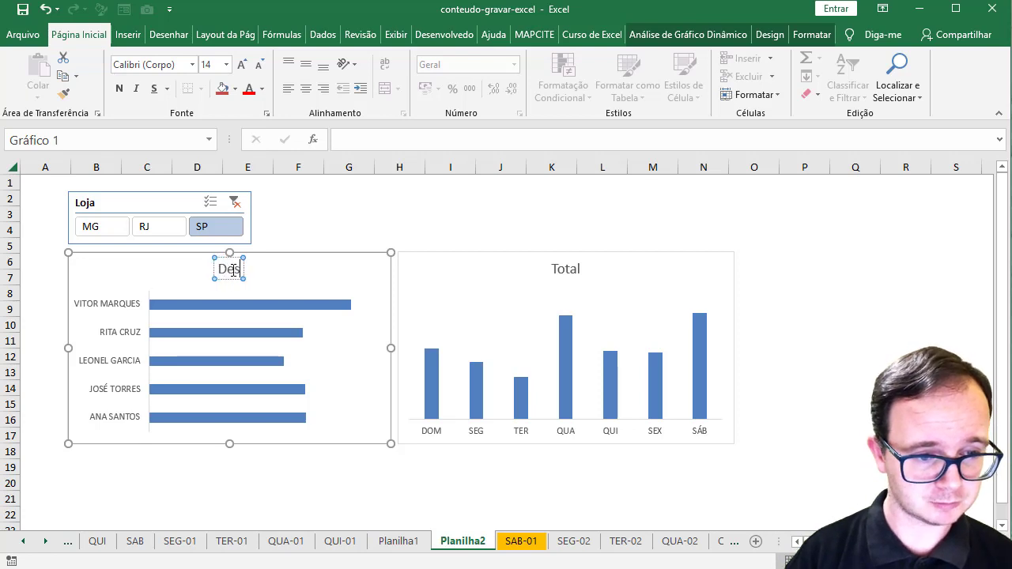
pyautogui.write('empe')
pyautogui.press('BackSpace')
pyautogui.press('BackSpace')
pyautogui.write('e')
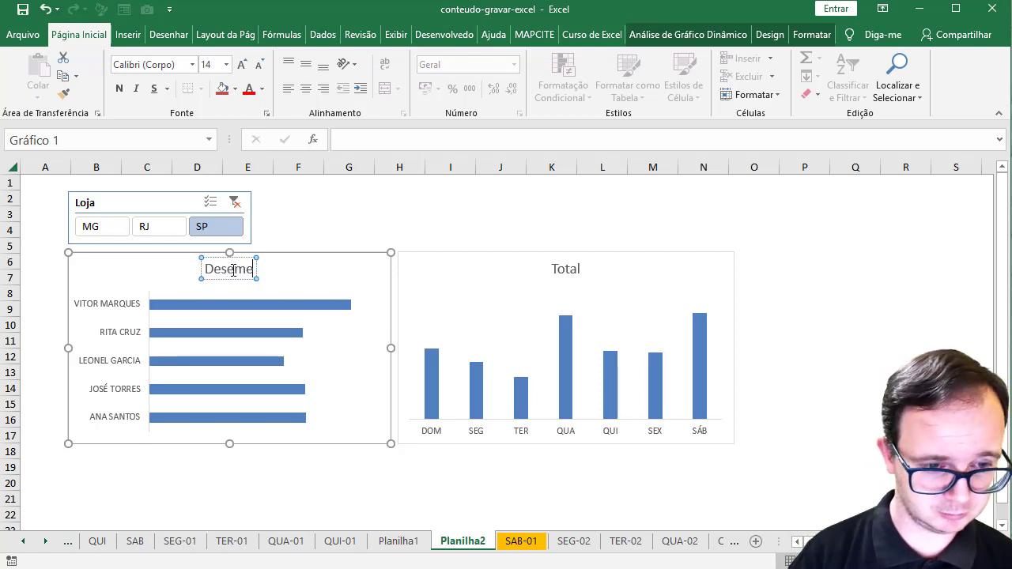
pyautogui.press('BackSpace')
pyautogui.write('penho dos')
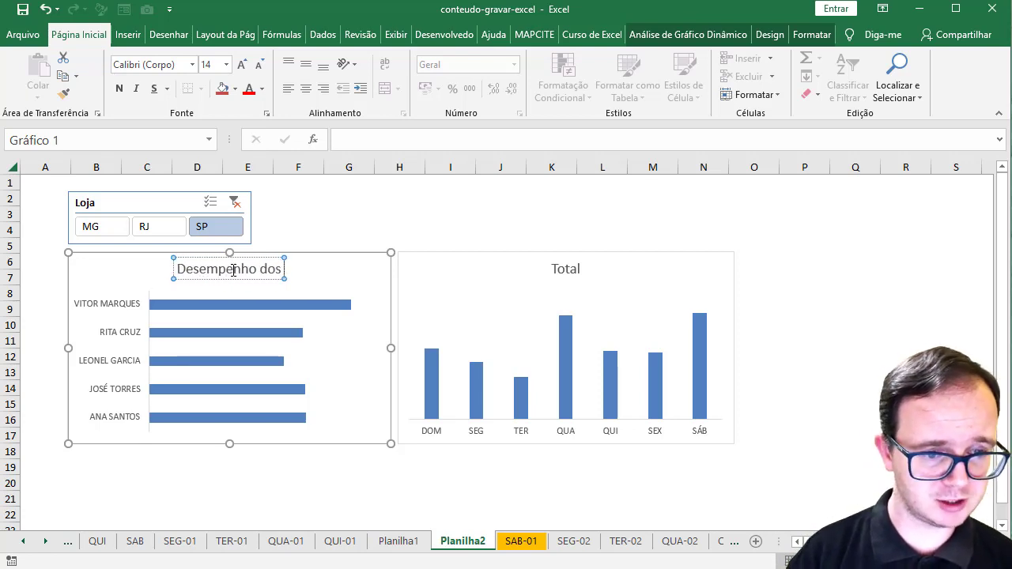
pyautogui.write(' Vendedores')
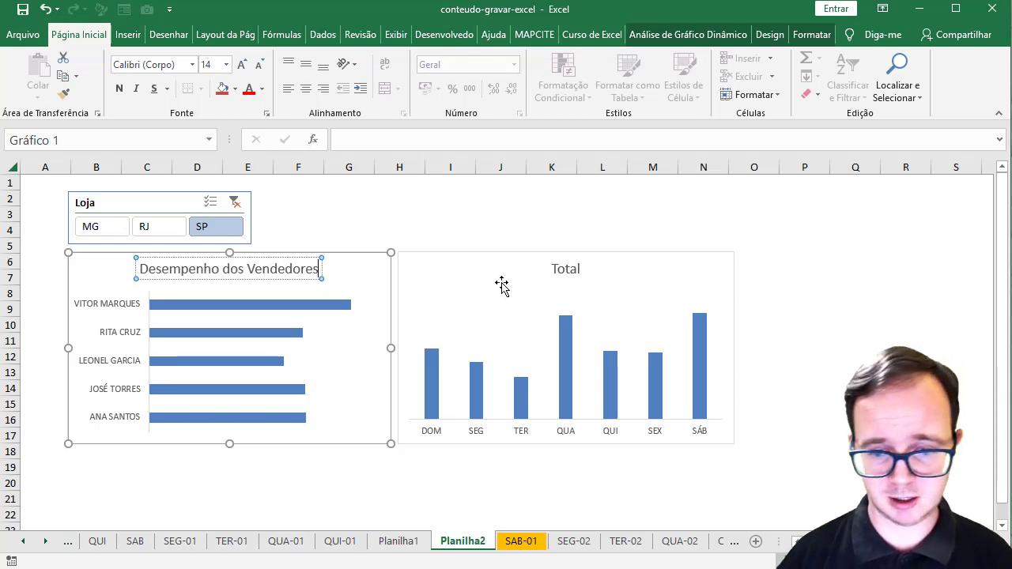
# Retitle the weekday chart 'Desempenho Dia na Semana' and close the Formatar Título pane.
pyautogui.doubleClick(569, 271)
pyautogui.write('Des')
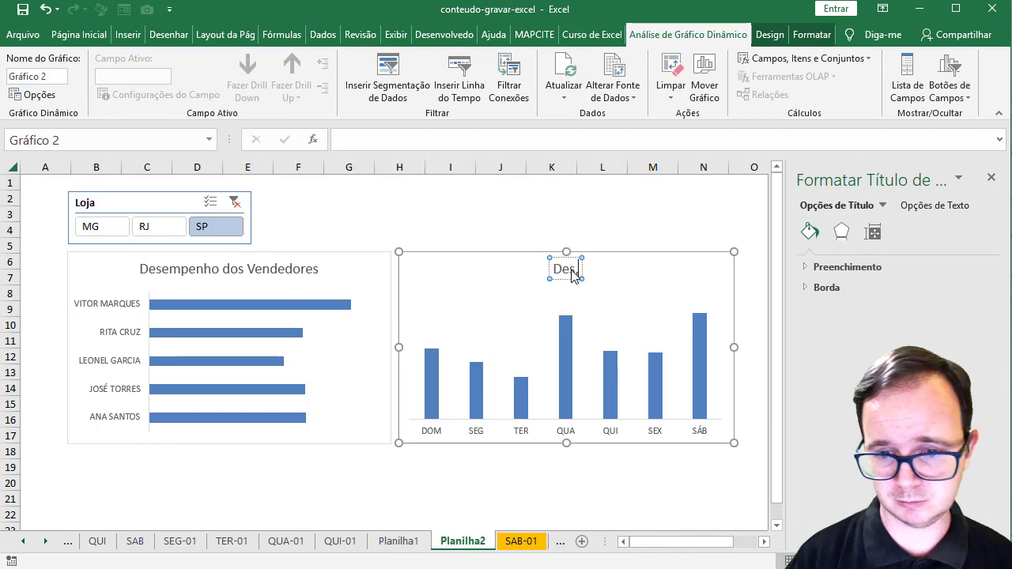
pyautogui.write('empenho')
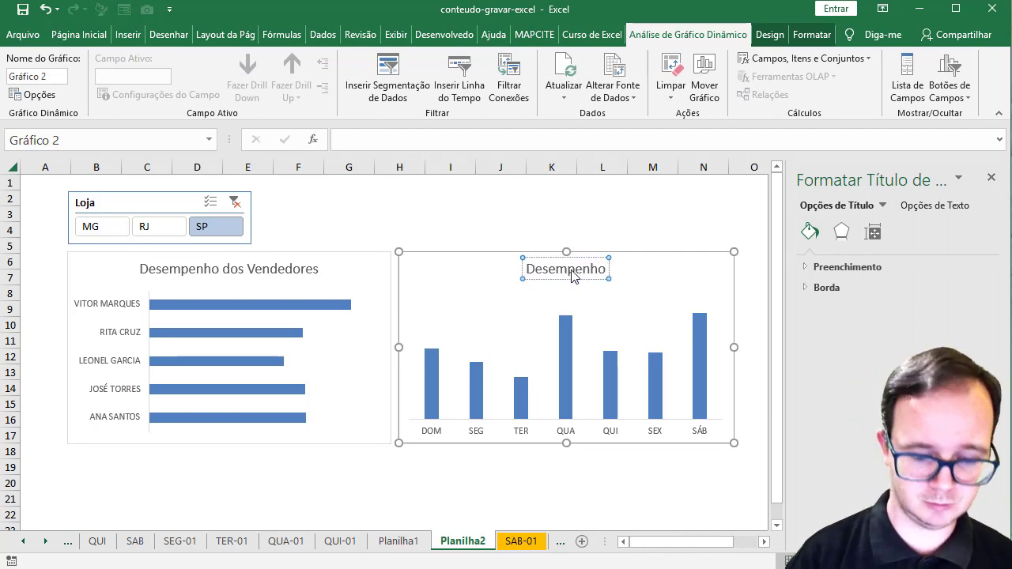
pyautogui.write(' Dia na semana')
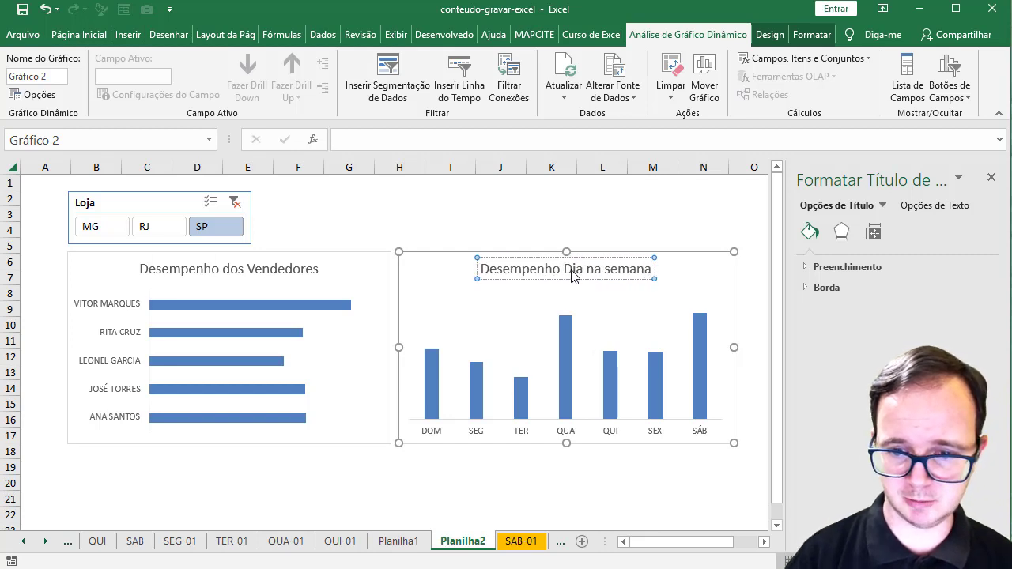
pyautogui.press('BackSpace')
pyautogui.press('BackSpace')
pyautogui.press('BackSpace')
pyautogui.press('BackSpace')
pyautogui.press('BackSpace')
pyautogui.press('BackSpace')
pyautogui.write('Sema')
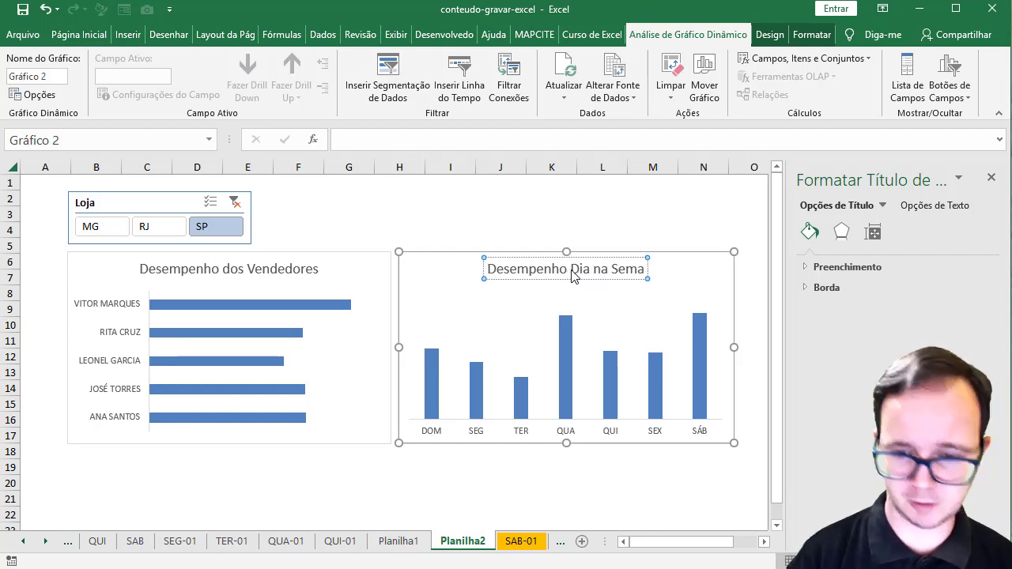
pyautogui.write('na')
pyautogui.click(992, 178)
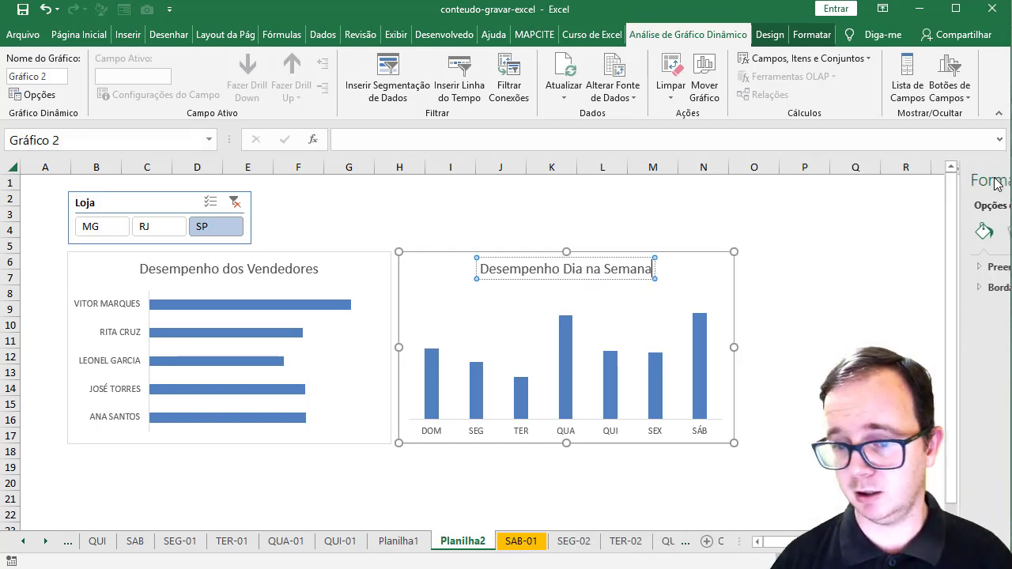
pyautogui.click(762, 216)
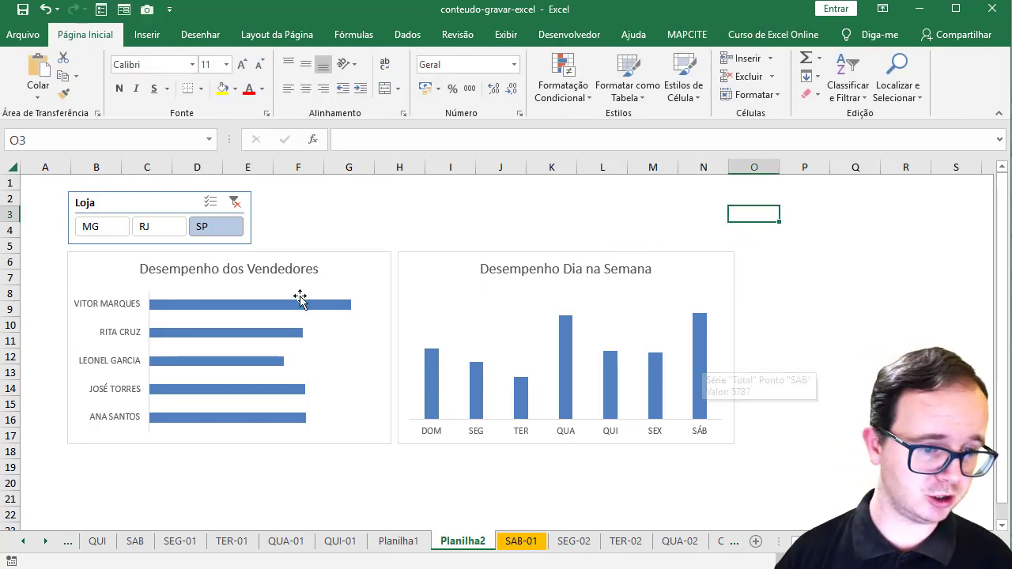
# Apply a bold blue chart style to the weekday chart.
pyautogui.click(301, 308)
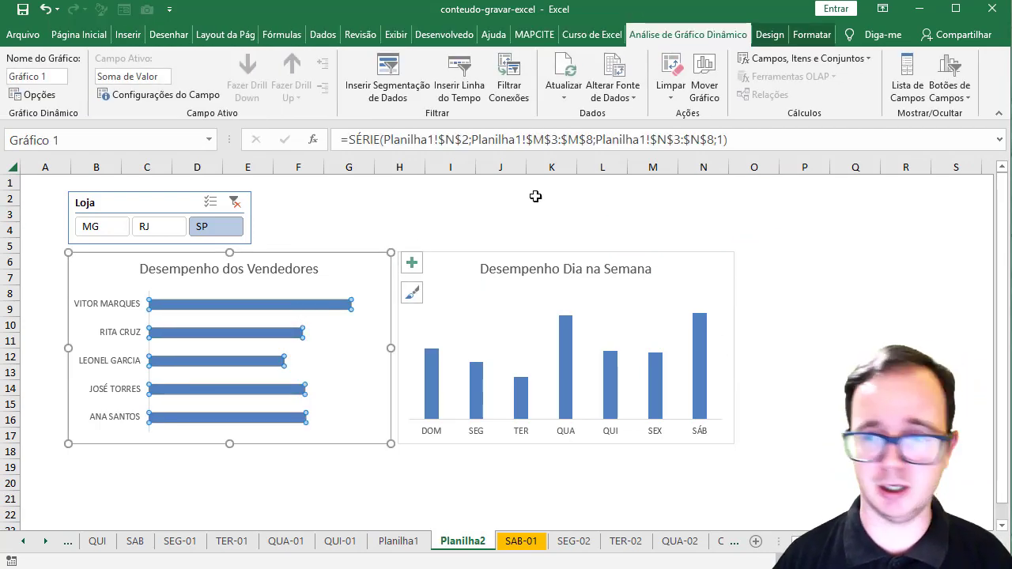
pyautogui.click(769, 34)
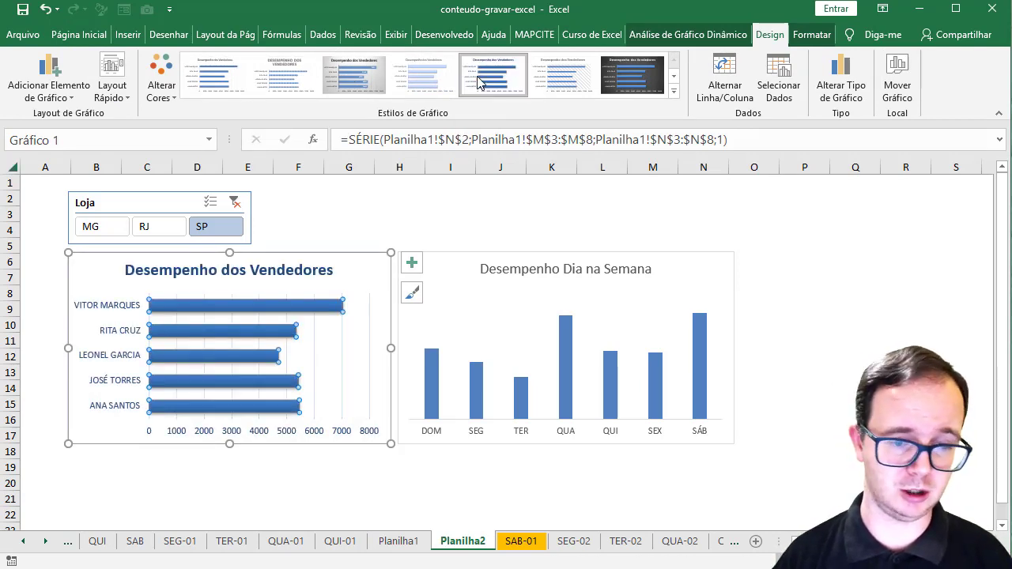
pyautogui.click(594, 334)
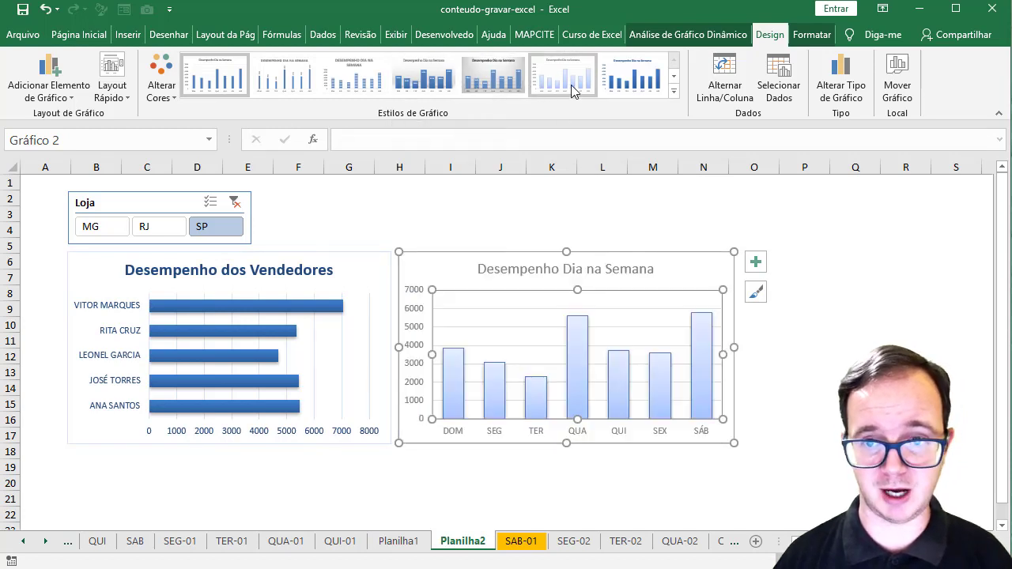
pyautogui.click(648, 90)
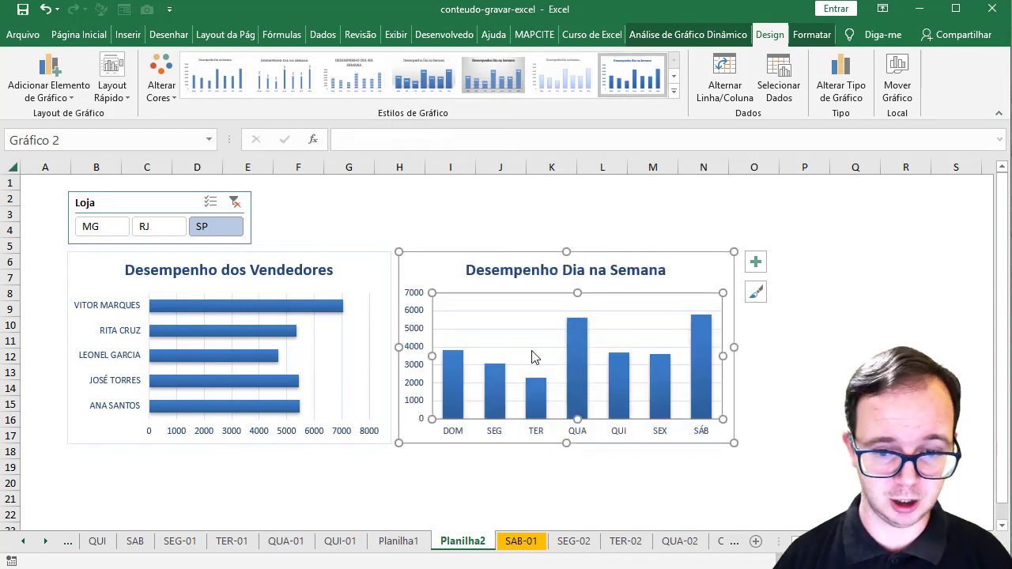
# Delete the remaining gridlines and value axes from the weekday and vendor charts.
pyautogui.doubleClick(532, 348)
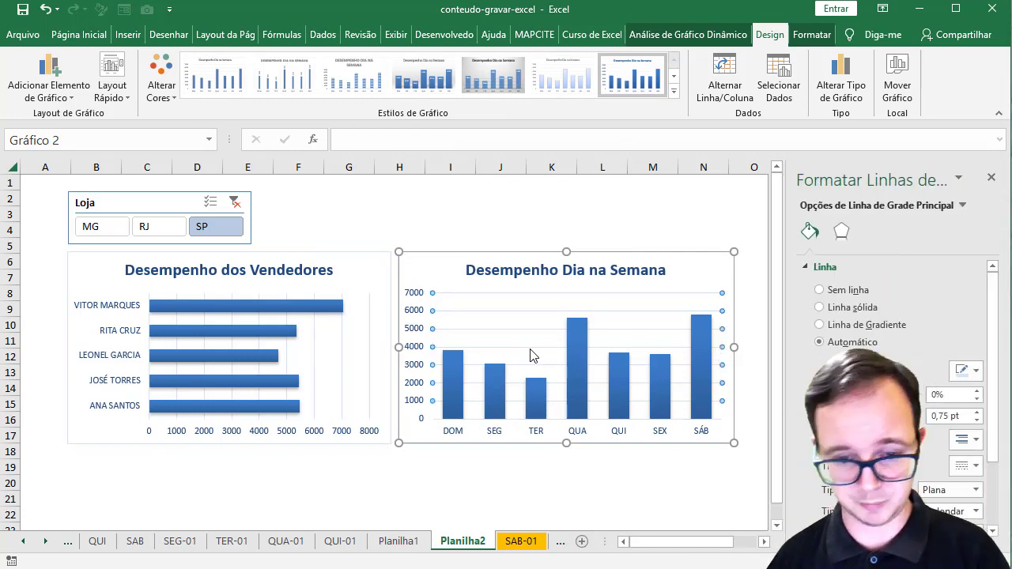
pyautogui.press('Delete')
pyautogui.click(411, 336)
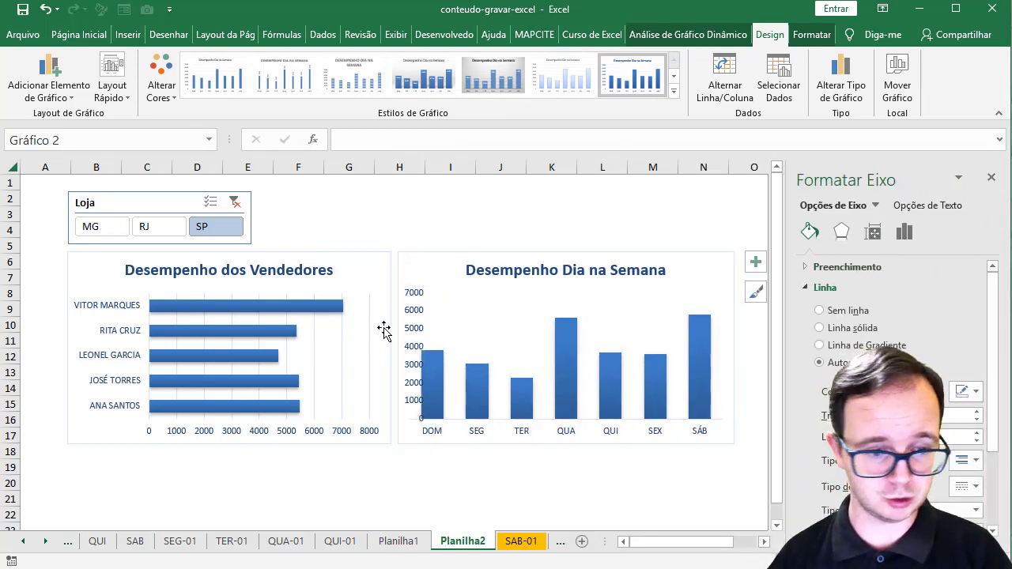
pyautogui.click(138, 355)
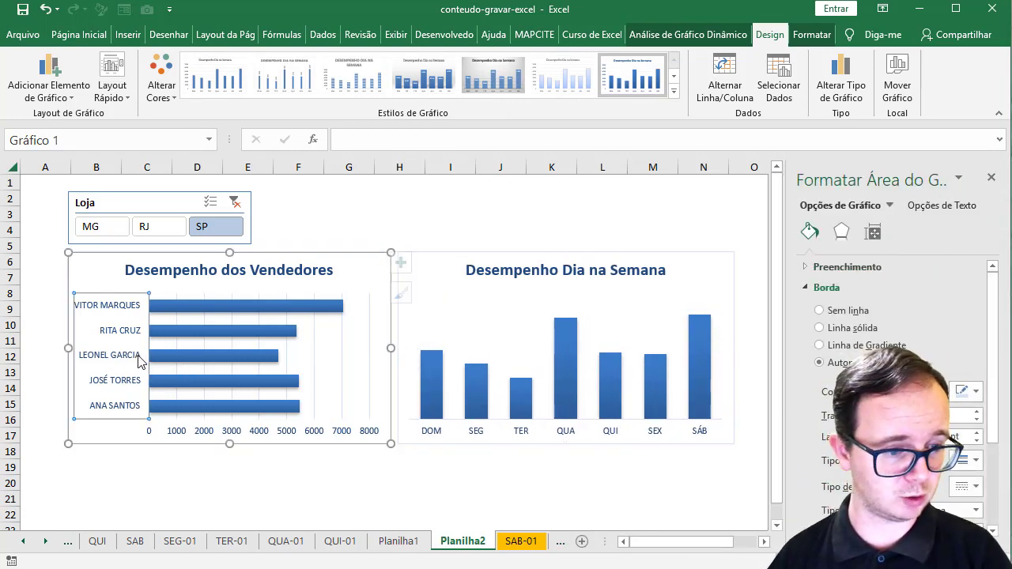
pyautogui.click(199, 432)
pyautogui.press('Delete')
pyautogui.click(320, 399)
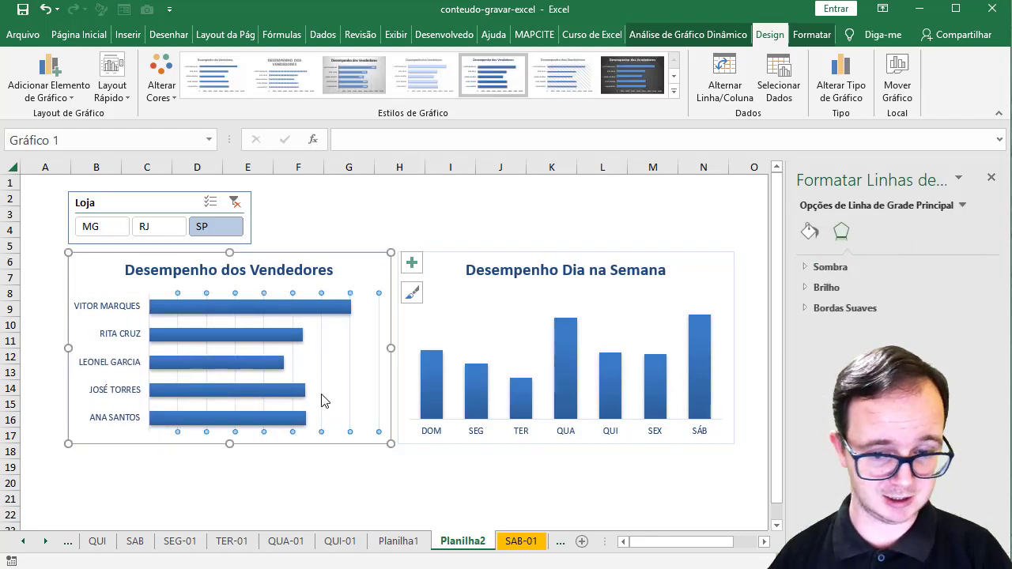
pyautogui.press('Delete')
pyautogui.click(994, 179)
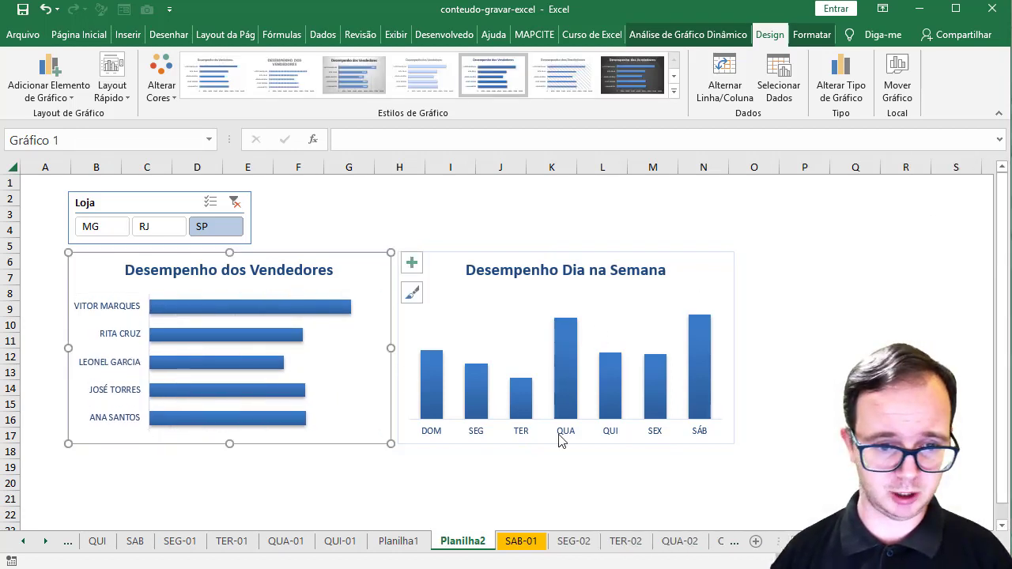
pyautogui.click(481, 493)
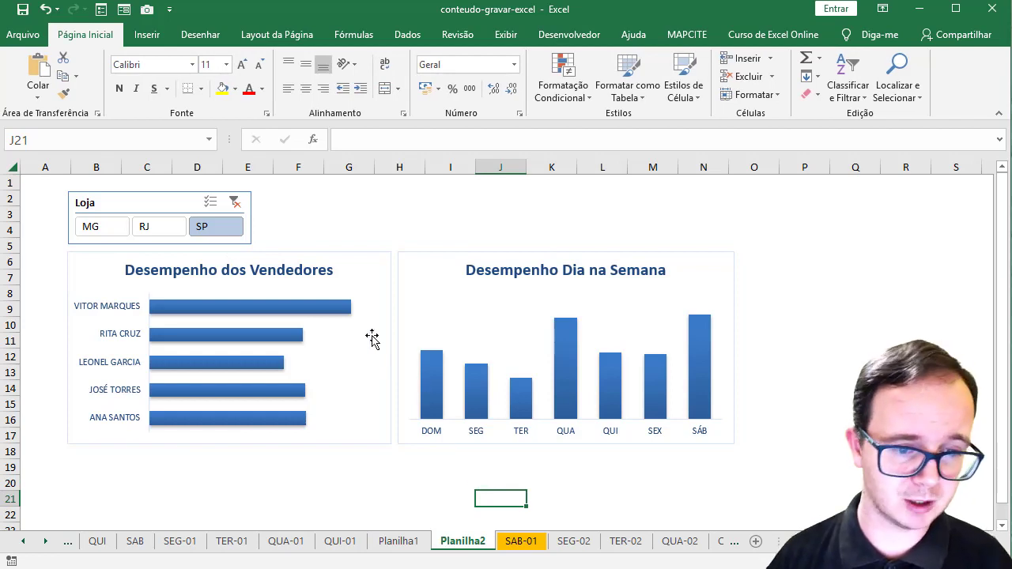
# Add white data labels at the inside end of the vendor chart's bars.
pyautogui.click(343, 309)
pyautogui.click(411, 269)
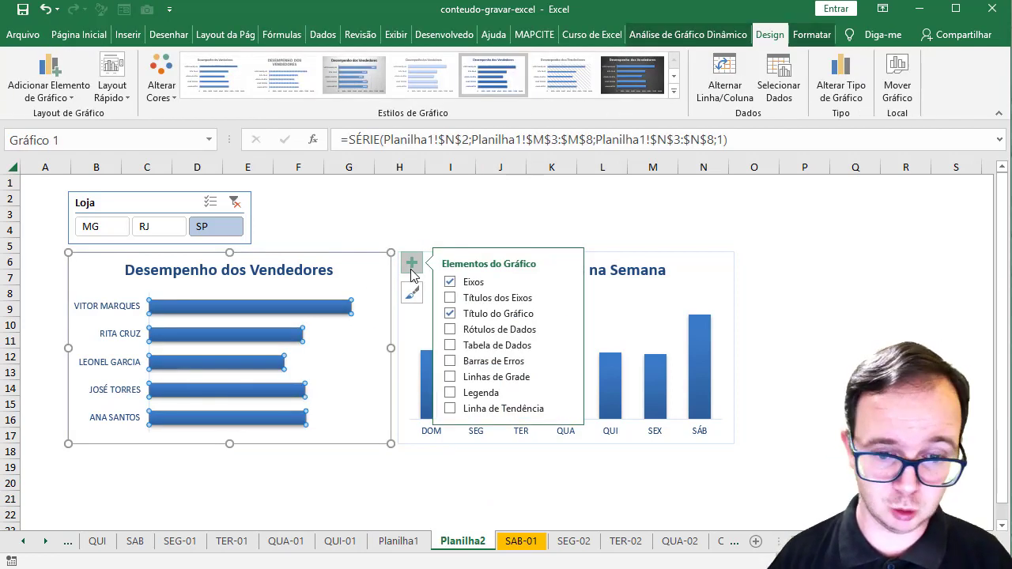
pyautogui.click(566, 330)
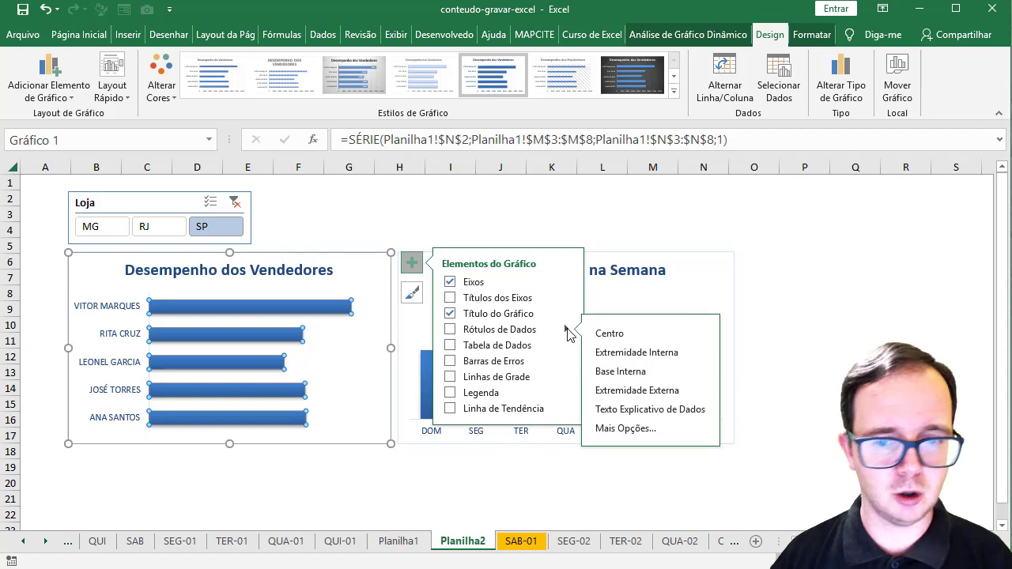
pyautogui.click(603, 356)
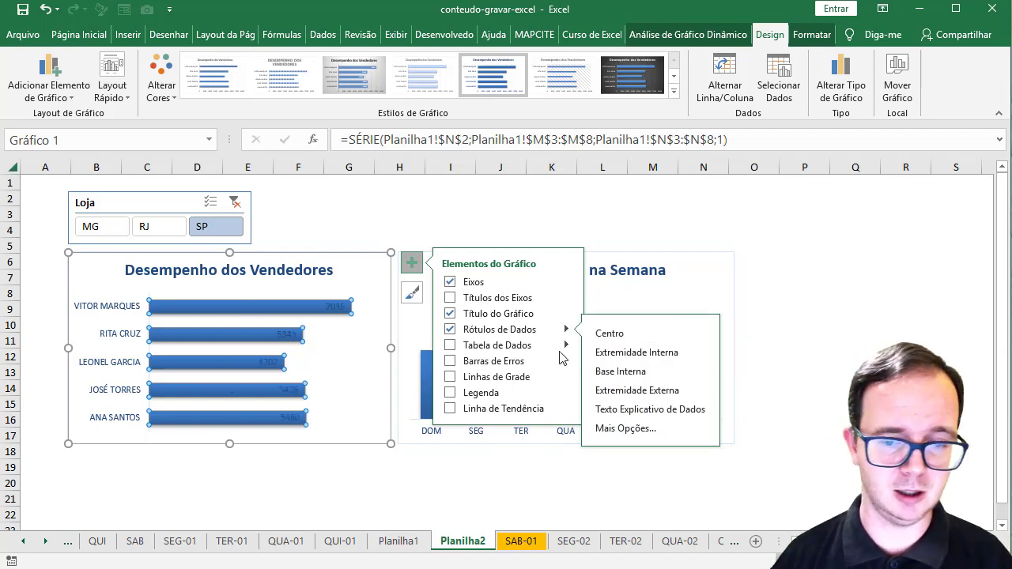
pyautogui.click(348, 305)
pyautogui.click(83, 35)
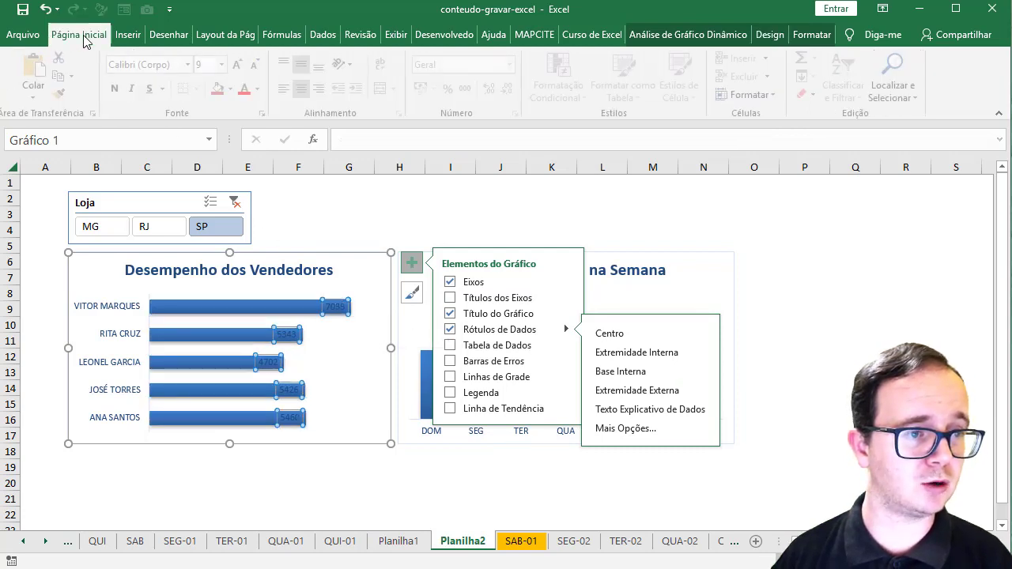
pyautogui.click(263, 88)
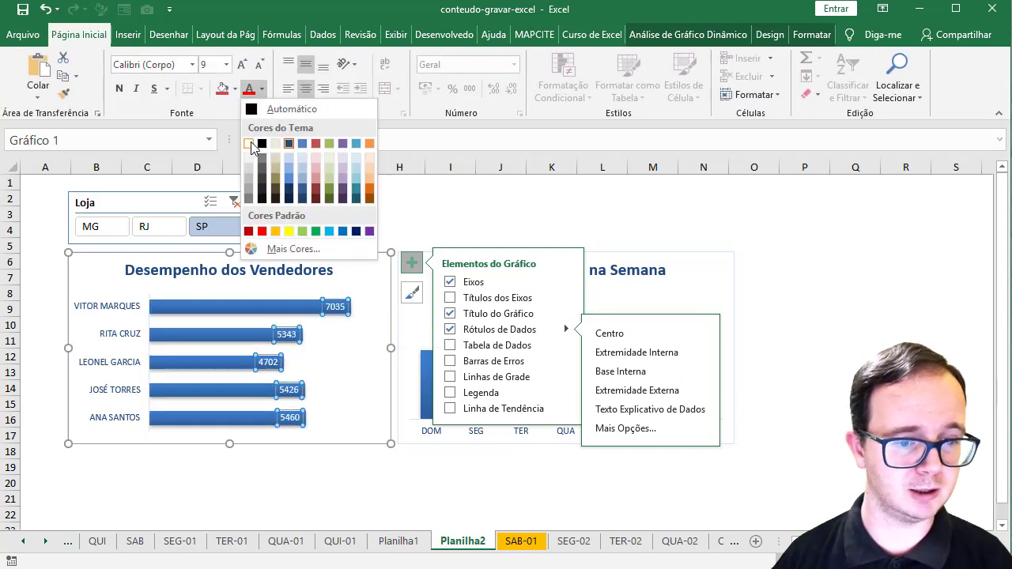
pyautogui.click(251, 142)
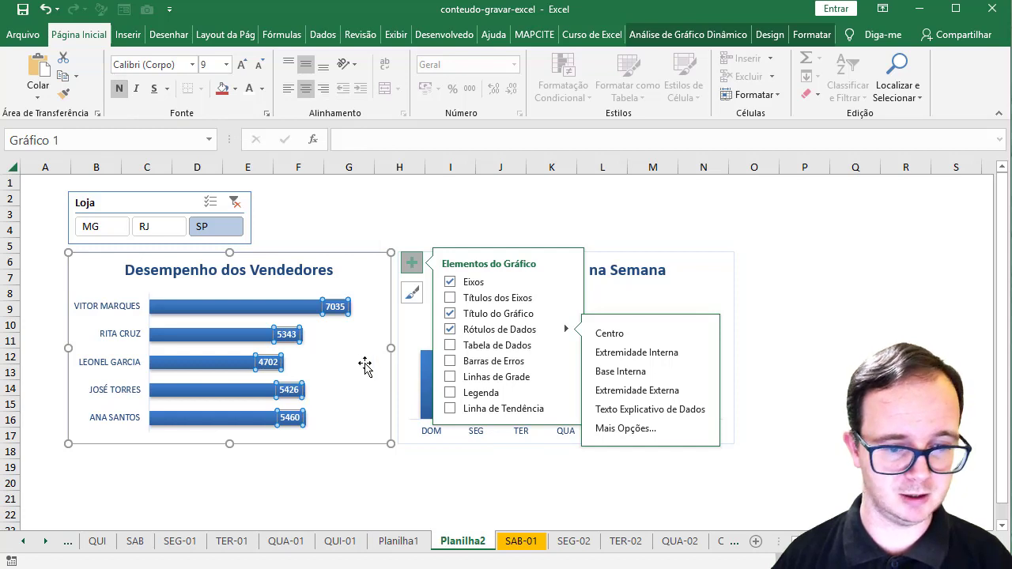
# Add data labels at the inside end of the weekday chart's columns.
pyautogui.click(431, 433)
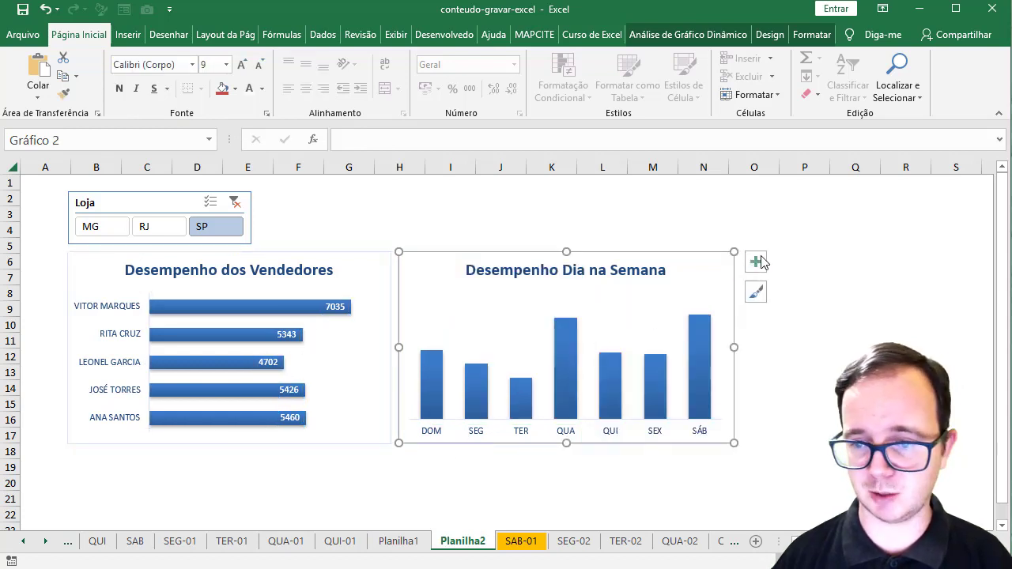
pyautogui.click(755, 266)
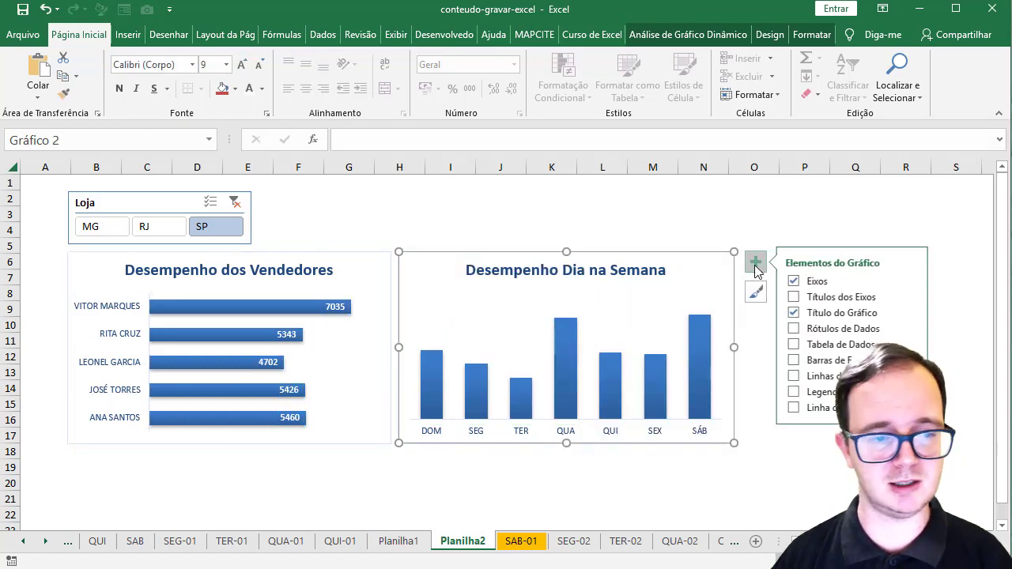
pyautogui.click(795, 332)
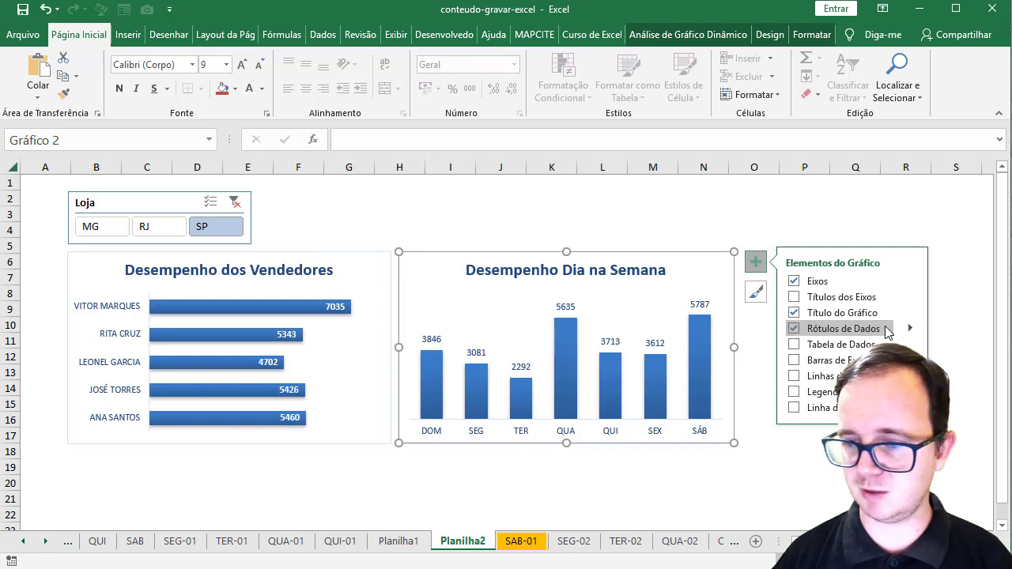
pyautogui.click(909, 327)
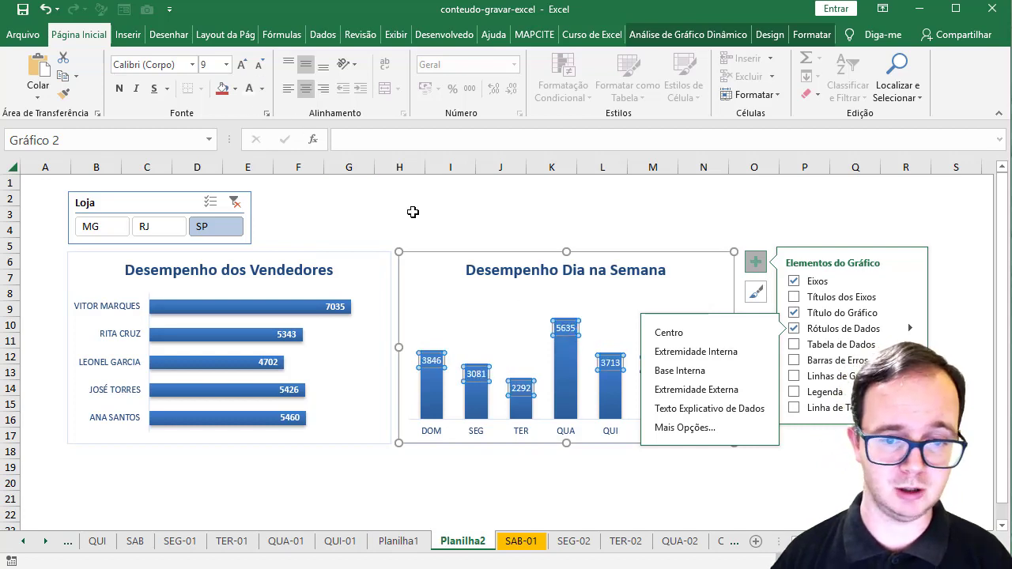
pyautogui.click(413, 212)
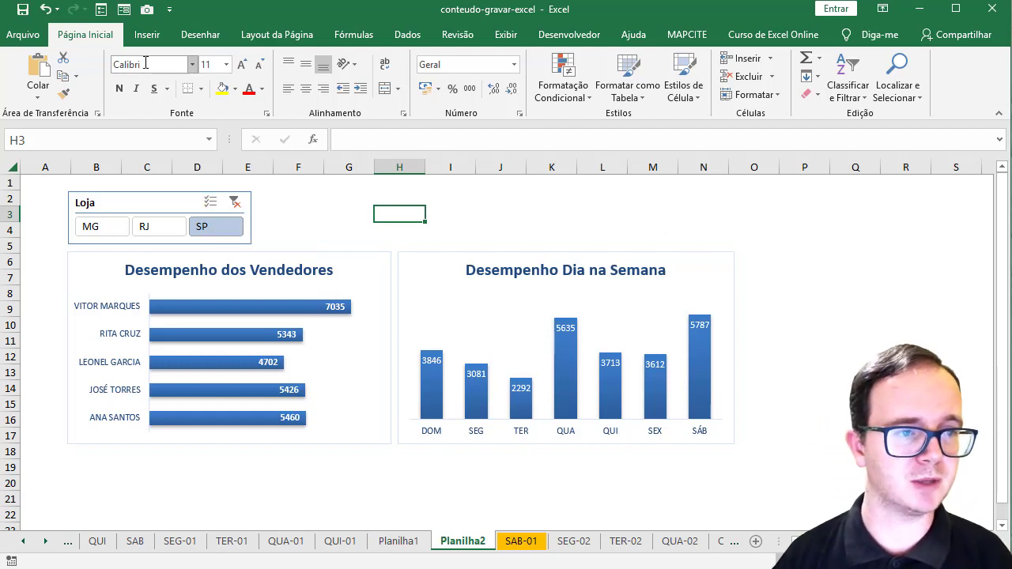
# Move the Loja slicer above the weekday chart and add a 'RELATÓRIO GERAL DE VENDAS' text box near B2.
pyautogui.moveTo(138, 204); pyautogui.dragTo(620, 202)
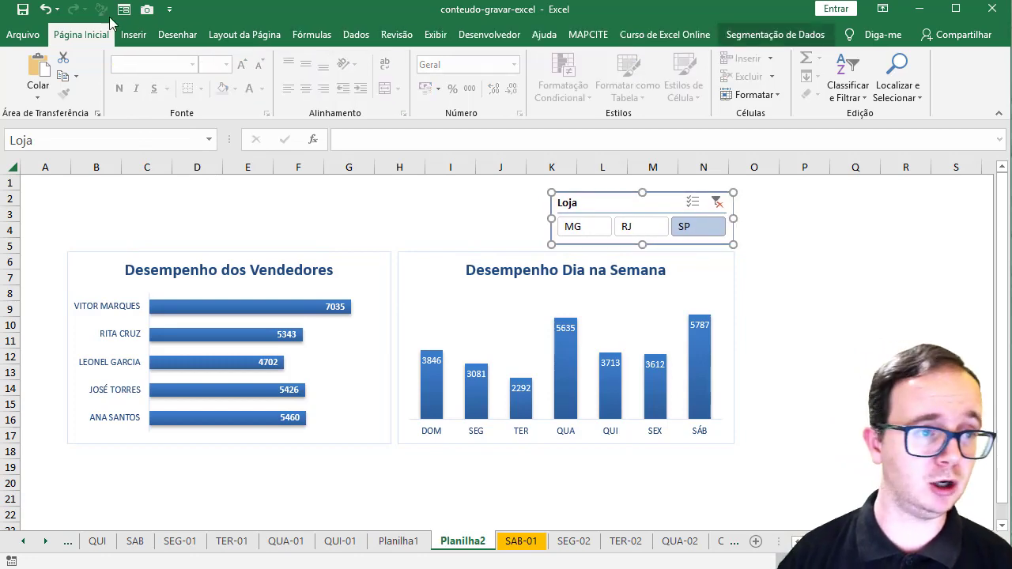
pyautogui.click(131, 34)
pyautogui.click(204, 99)
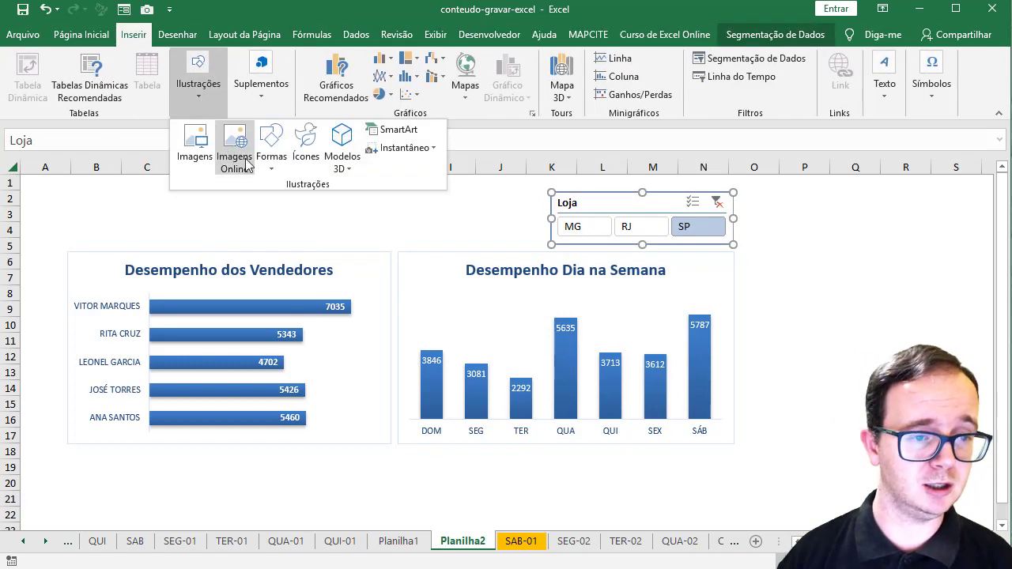
pyautogui.click(269, 171)
pyautogui.click(263, 203)
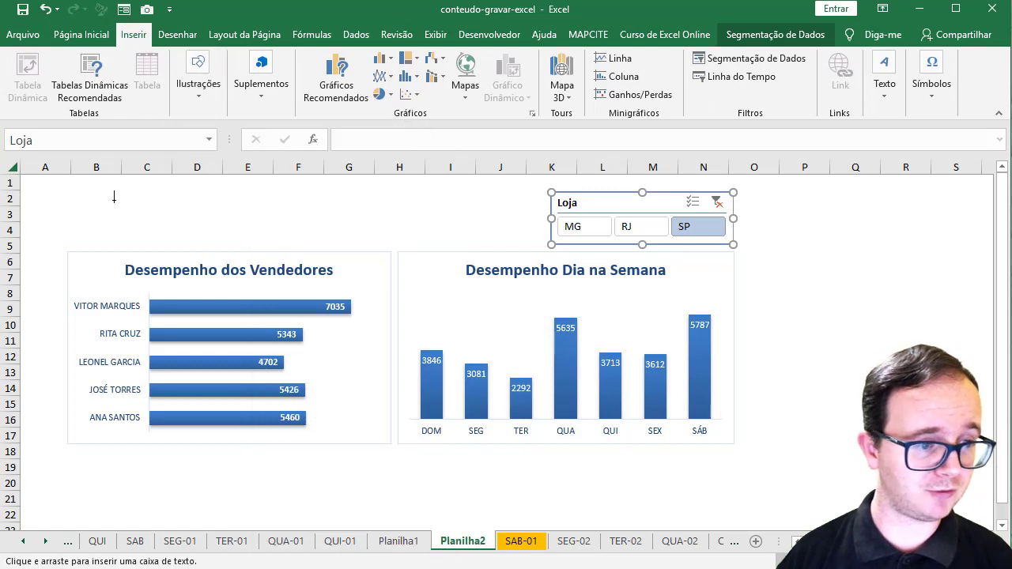
pyautogui.click(77, 198)
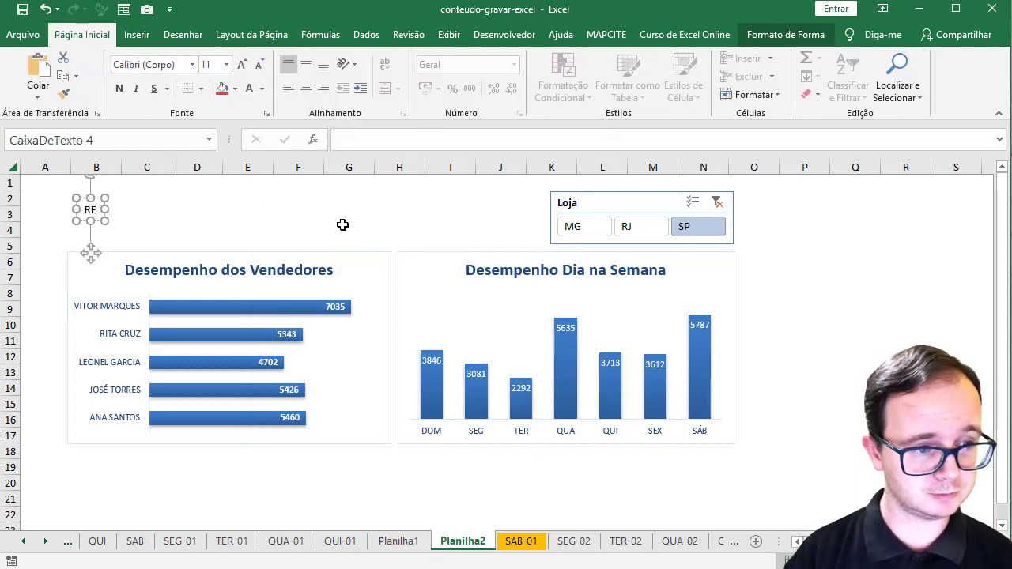
pyautogui.write('RELAY')
pyautogui.press('BackSpace')
pyautogui.press('BackSpace')
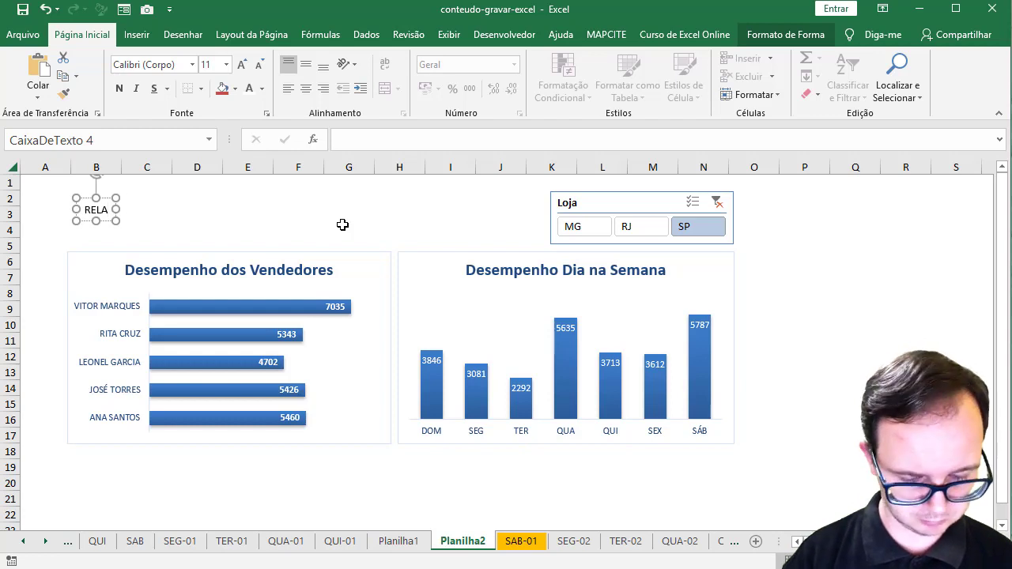
pyautogui.write('TÓRIO GER')
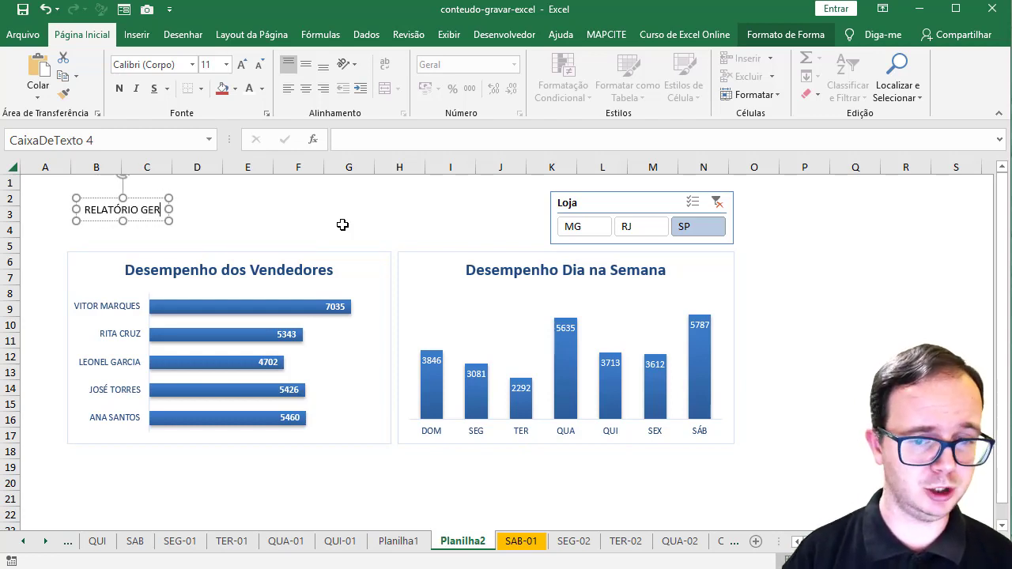
pyautogui.write('AL DE VENDAS')
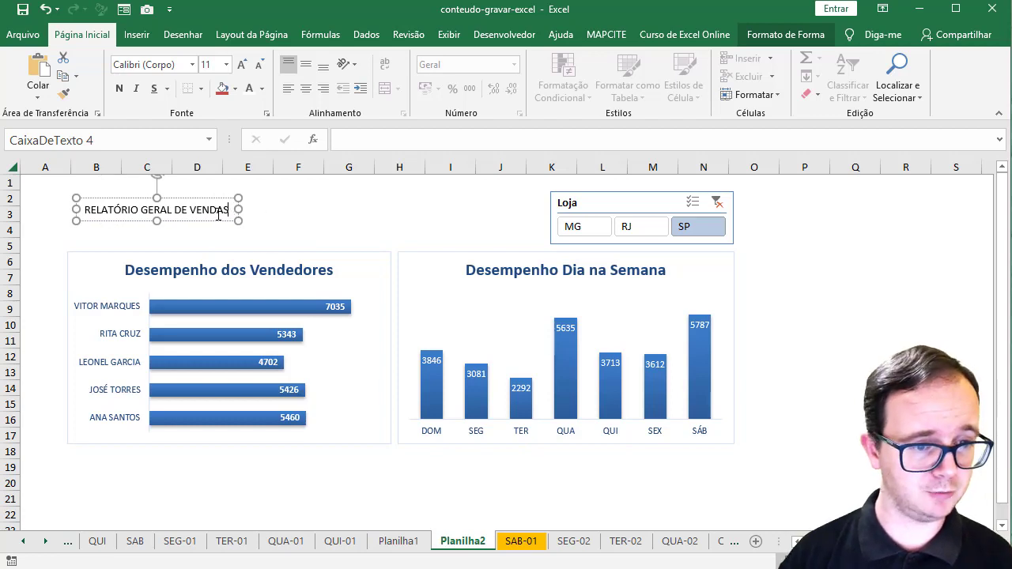
# Make the title bold, 28 pt and dark blue, positioned at the top left.
pyautogui.click(119, 88)
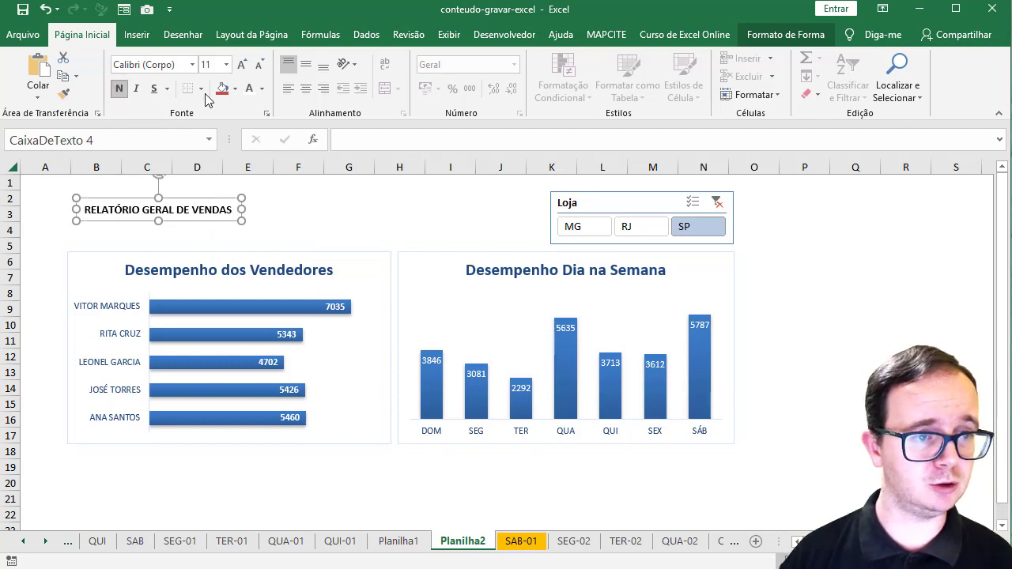
pyautogui.click(241, 65)
pyautogui.click(241, 64)
pyautogui.click(242, 65)
pyautogui.click(241, 65)
pyautogui.click(241, 65)
pyautogui.click(261, 88)
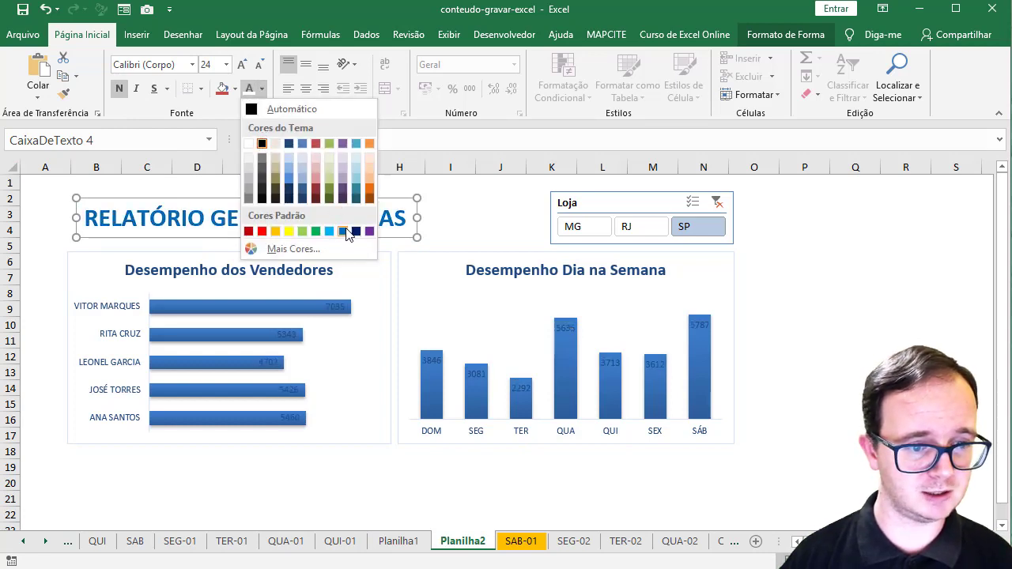
pyautogui.click(301, 196)
pyautogui.click(242, 64)
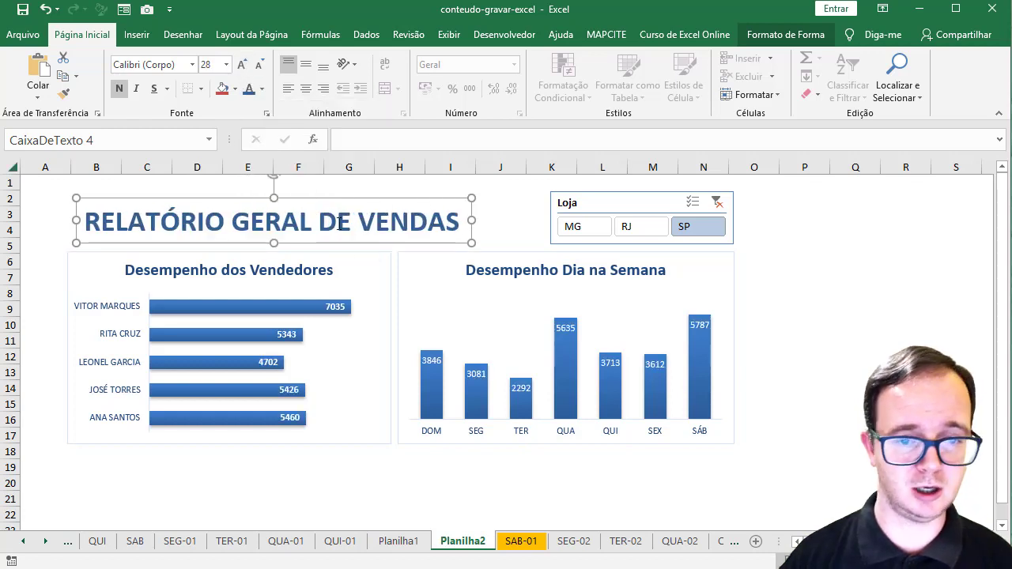
pyautogui.moveTo(347, 246); pyautogui.dragTo(334, 235)
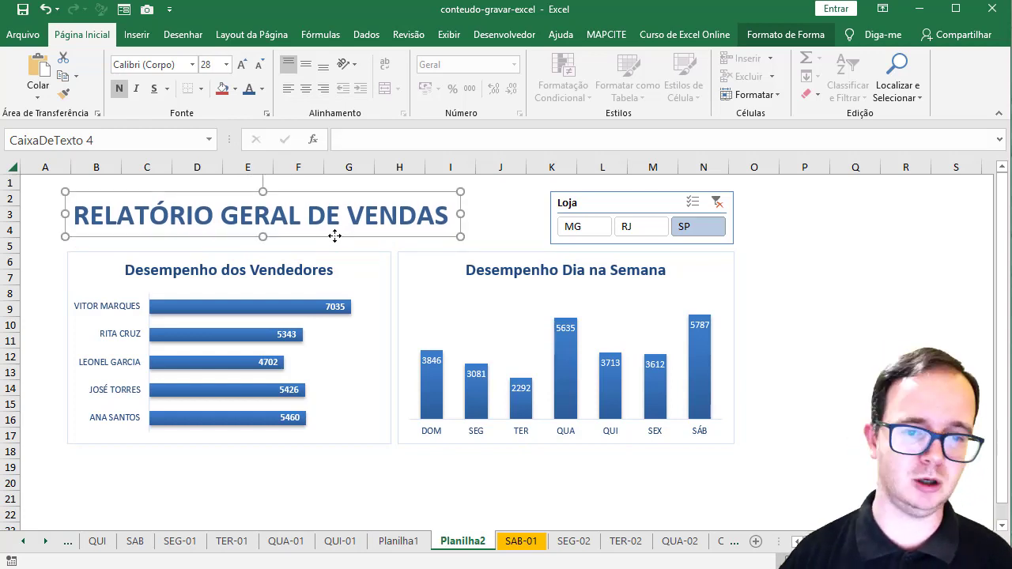
pyautogui.click(855, 242)
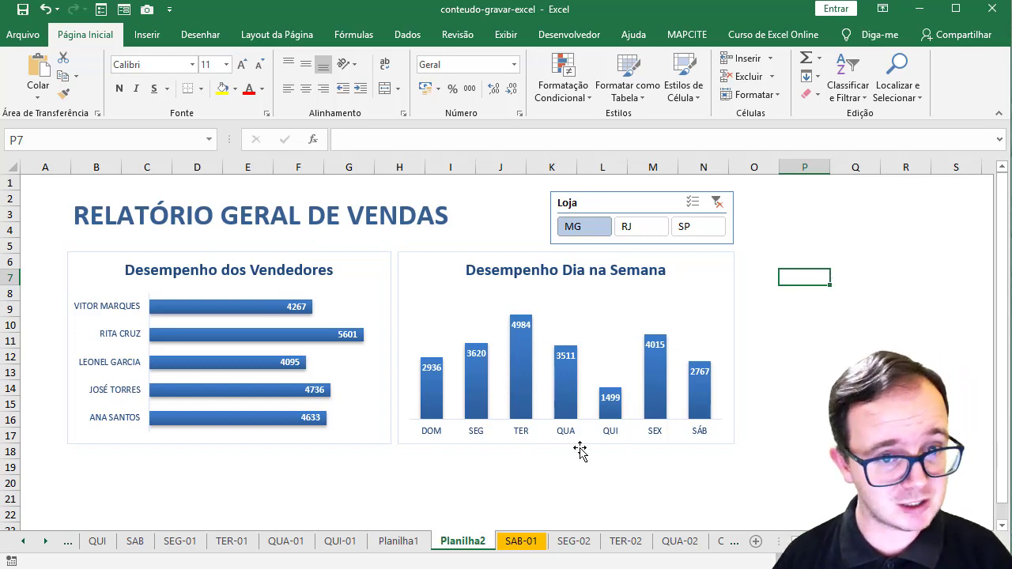
# Switch to the SAB-01 sheet to view its sales and commission data.
pyautogui.click(522, 543)
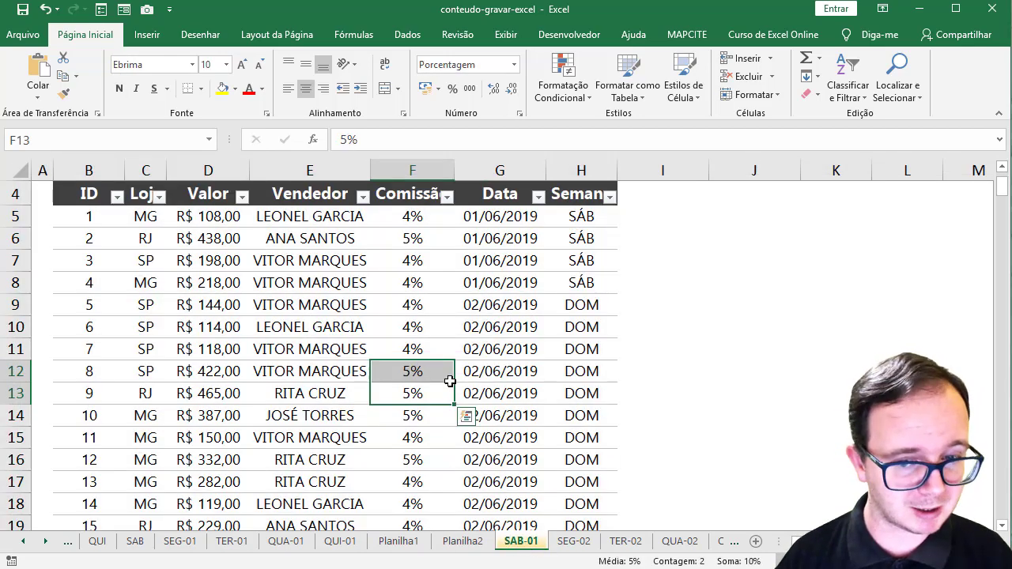